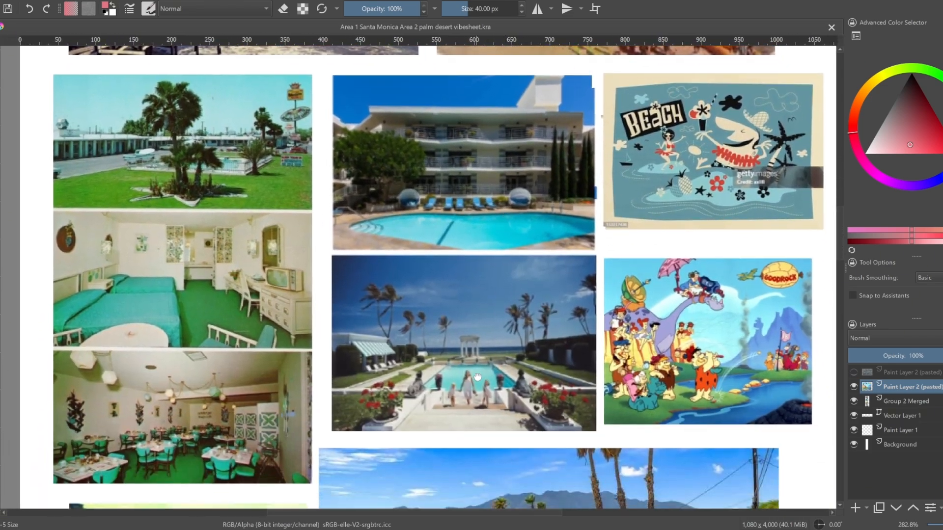
Look through the reference photos along the whole length of the sheet and return to its title
{"action": "left_click_drag", "start_coordinate": [477, 378], "coordinate": [487, 156]}
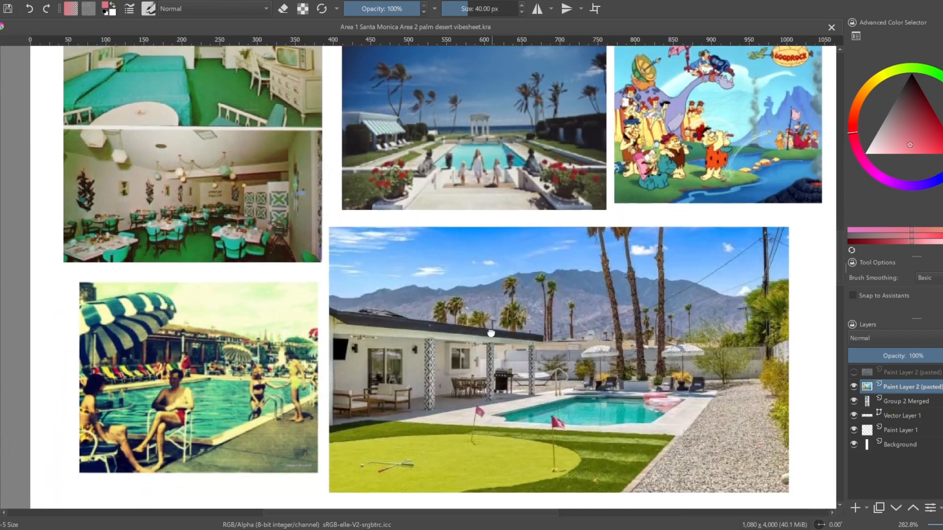
{"action": "left_click_drag", "start_coordinate": [491, 330], "coordinate": [483, 223]}
{"action": "scroll", "coordinate": [483, 222], "scroll_direction": "down", "scroll_amount": 1}
{"action": "scroll", "coordinate": [521, 387], "scroll_direction": "down", "scroll_amount": 1}
{"action": "left_click_drag", "start_coordinate": [521, 388], "coordinate": [512, 200]}
{"action": "scroll", "coordinate": [514, 305], "scroll_direction": "up", "scroll_amount": 1}
{"action": "left_click_drag", "start_coordinate": [513, 305], "coordinate": [505, 242]}
{"action": "scroll", "coordinate": [506, 242], "scroll_direction": "down", "scroll_amount": 10}
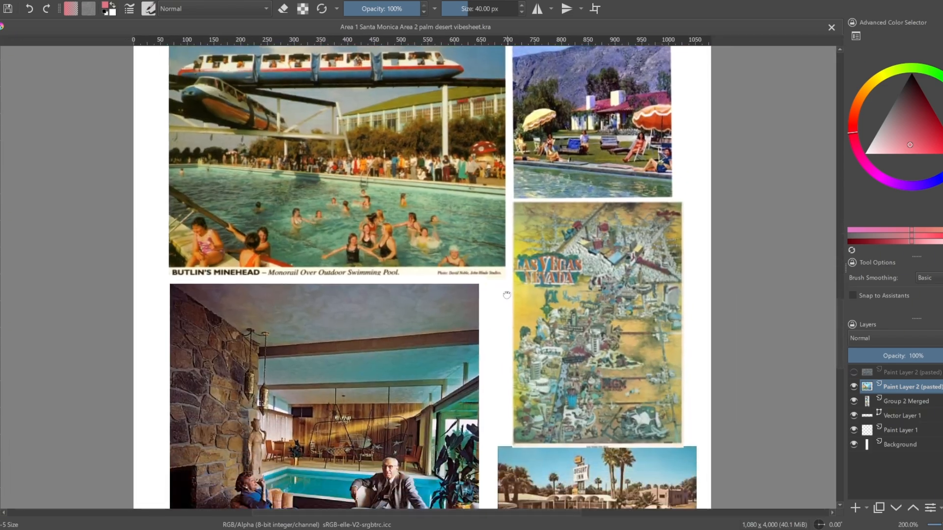
{"action": "scroll", "coordinate": [487, 280], "scroll_direction": "down", "scroll_amount": 1}
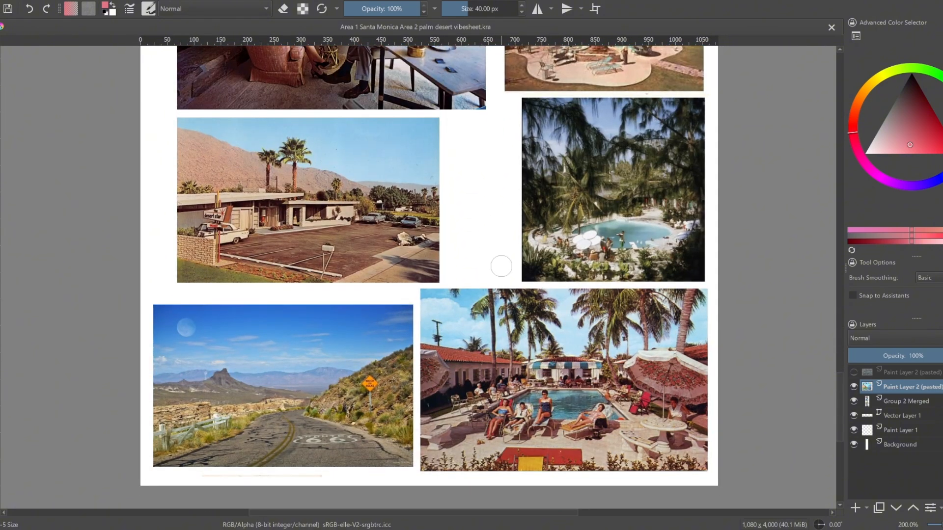
{"action": "scroll", "coordinate": [526, 373], "scroll_direction": "up", "scroll_amount": 20}
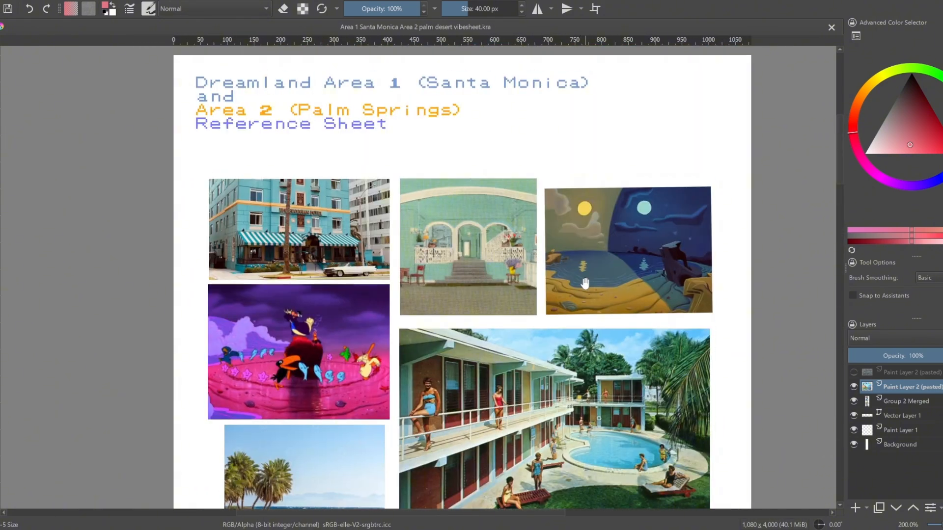
{"action": "left_click_drag", "start_coordinate": [585, 283], "coordinate": [583, 276]}
Add a new paint layer above the reference images and hide the two visible reference image layers
{"action": "left_click", "coordinate": [855, 508]}
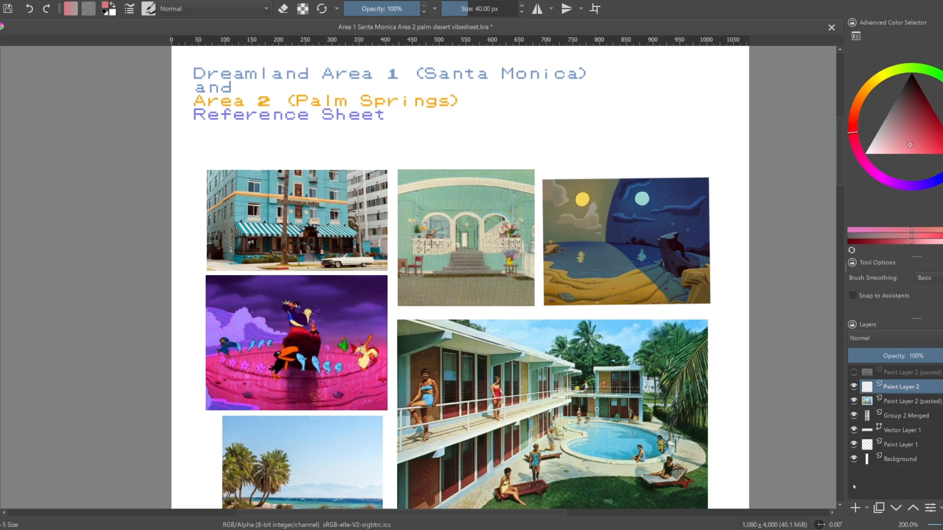
{"action": "left_click", "coordinate": [853, 401]}
{"action": "left_click", "coordinate": [854, 416]}
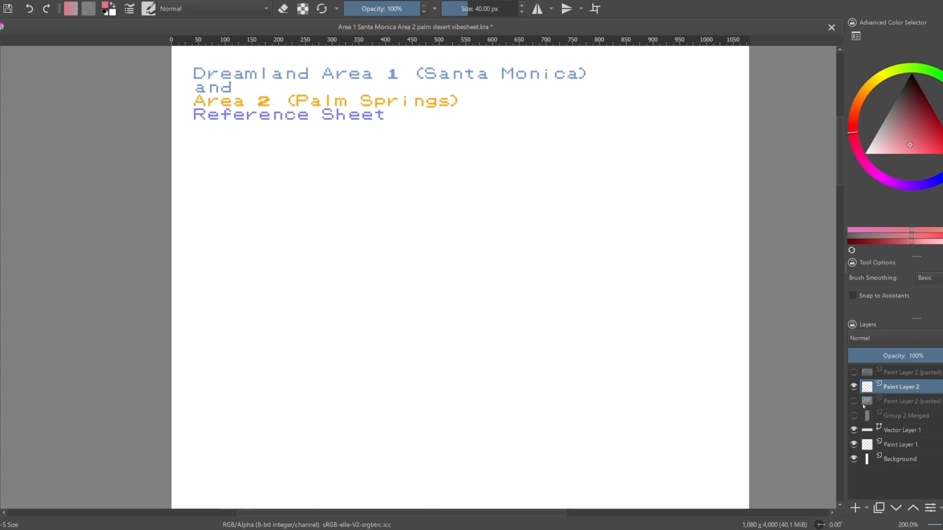
Try to insert the image file as a new file layer and transform it, and undo the insertion
{"action": "left_click_drag", "start_coordinate": [631, 276], "coordinate": [606, 210]}
{"action": "scroll", "coordinate": [606, 210], "scroll_direction": "up", "scroll_amount": 2}
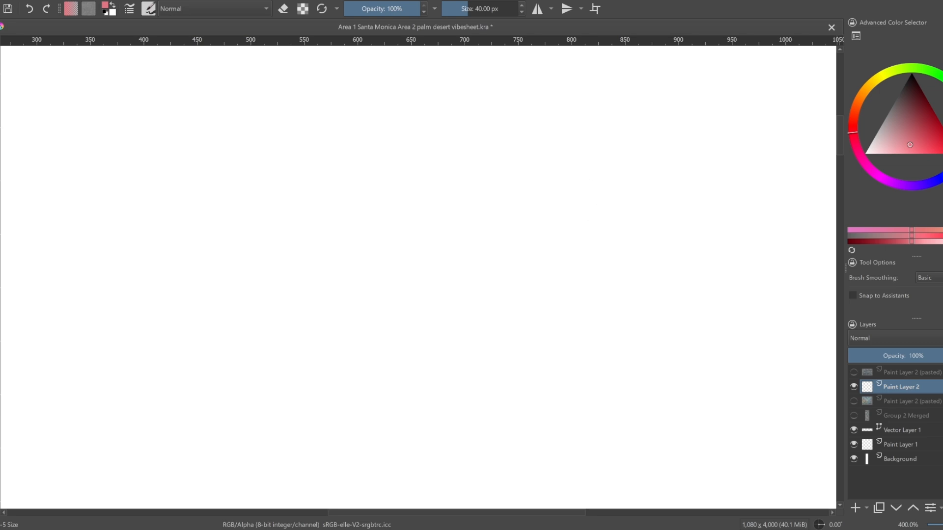
{"action": "left_click_drag", "start_coordinate": [549, 82], "coordinate": [563, 147]}
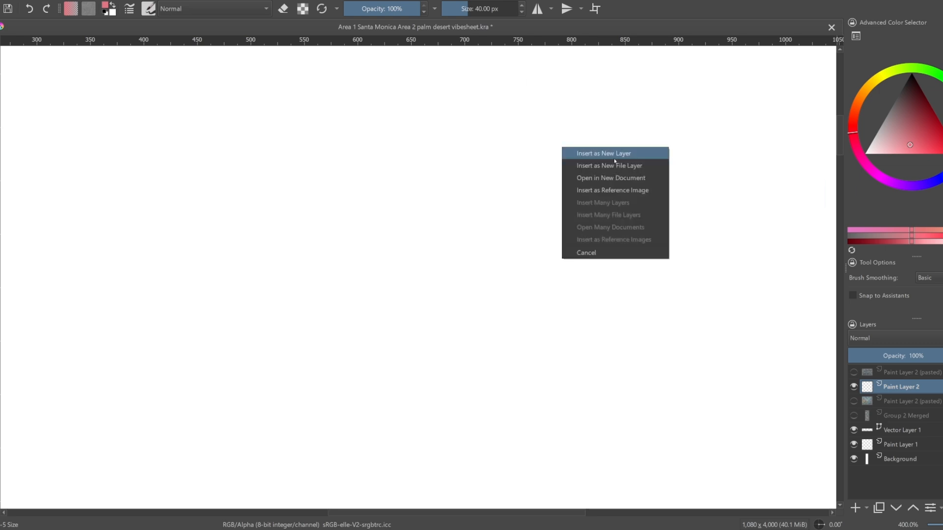
{"action": "left_click", "coordinate": [661, 170]}
{"action": "key", "text": "ctrl+t"}
{"action": "scroll", "coordinate": [626, 271], "scroll_direction": "down", "scroll_amount": 2}
{"action": "scroll", "coordinate": [445, 234], "scroll_direction": "up", "scroll_amount": 1}
{"action": "key", "text": "ctrl+z"}
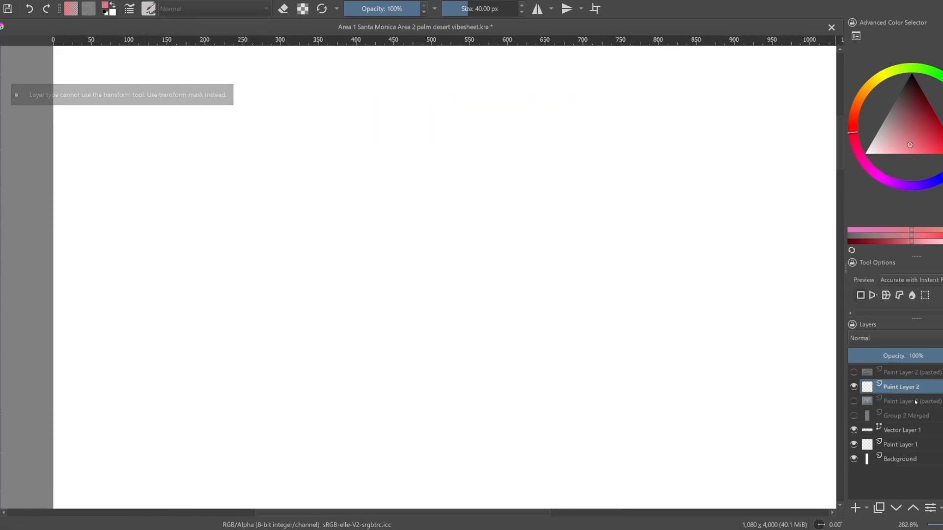
Paste the character sprite sheet onto the page as a new layer
{"action": "key", "text": "ctrl+v"}
{"action": "scroll", "coordinate": [591, 308], "scroll_direction": "down", "scroll_amount": 6}
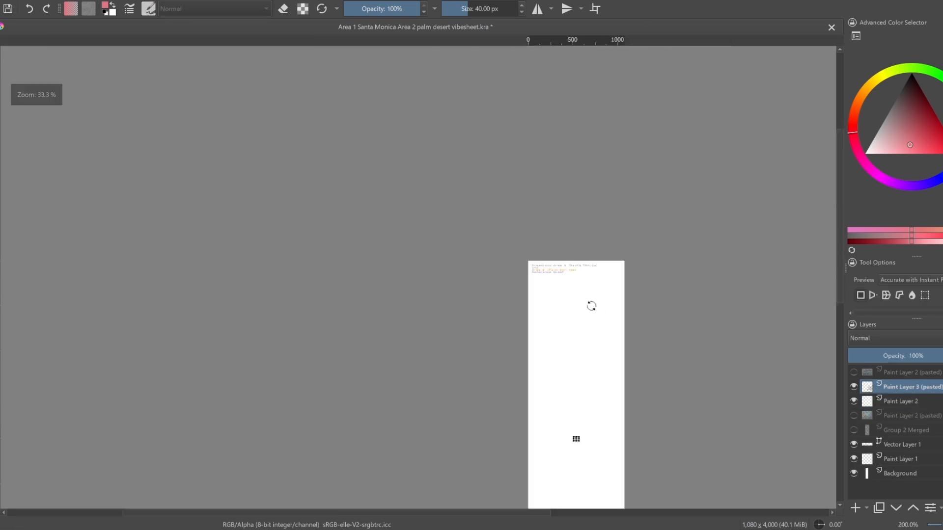
{"action": "scroll", "coordinate": [594, 305], "scroll_direction": "down", "scroll_amount": 2}
{"action": "scroll", "coordinate": [594, 305], "scroll_direction": "up", "scroll_amount": 4}
Try enlarging the pasted sprites and moving them up beneath the title, applying the transform
{"action": "left_click_drag", "start_coordinate": [534, 417], "coordinate": [664, 315]}
{"action": "left_click_drag", "start_coordinate": [599, 371], "coordinate": [455, 127]}
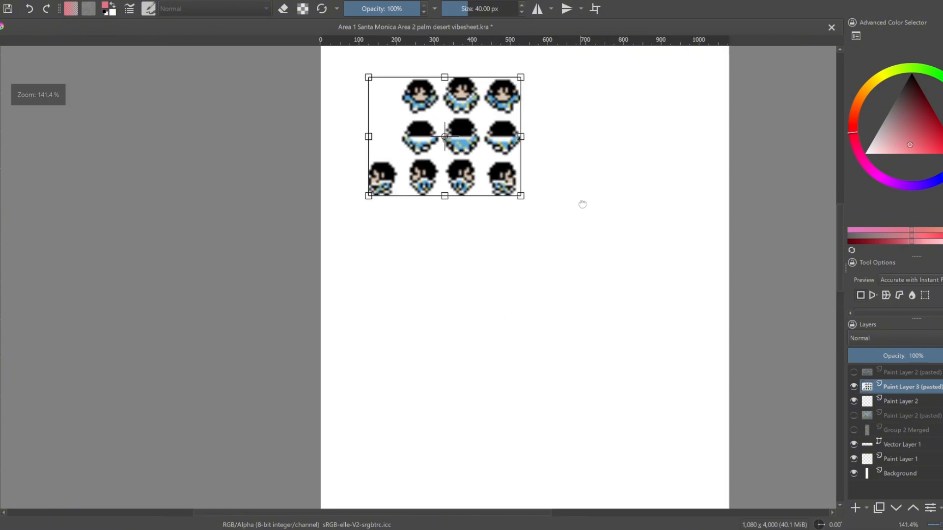
{"action": "left_click_drag", "start_coordinate": [583, 204], "coordinate": [538, 436]}
{"action": "left_click_drag", "start_coordinate": [411, 340], "coordinate": [404, 388]}
{"action": "left_click_drag", "start_coordinate": [404, 388], "coordinate": [369, 267]}
{"action": "scroll", "coordinate": [368, 267], "scroll_direction": "up", "scroll_amount": 2}
{"action": "left_click_drag", "start_coordinate": [620, 269], "coordinate": [462, 290]}
{"action": "key", "text": "Return"}
Start another transform on the enlarged sprites, and undo their enlargement and move
{"action": "key", "text": "ctrl+t"}
{"action": "right_click", "coordinate": [348, 198]}
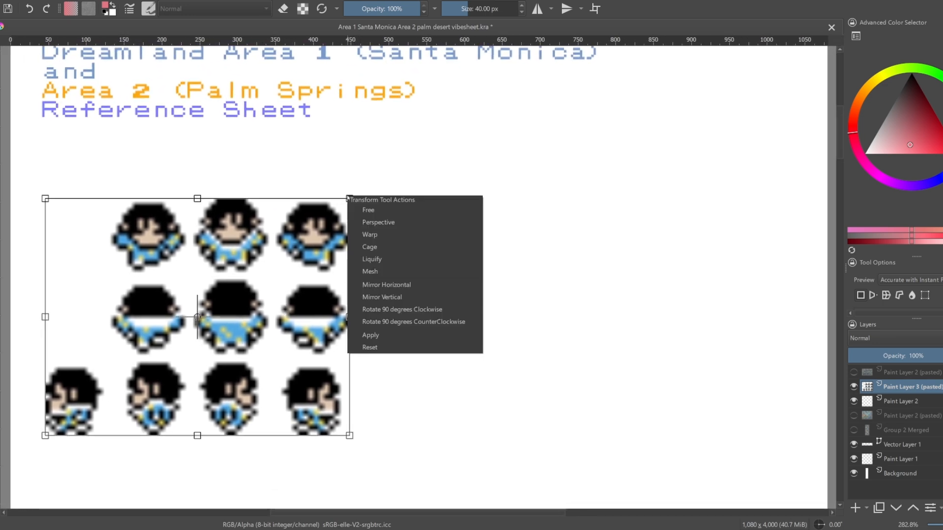
{"action": "left_click", "coordinate": [244, 280]}
{"action": "key", "text": "Return"}
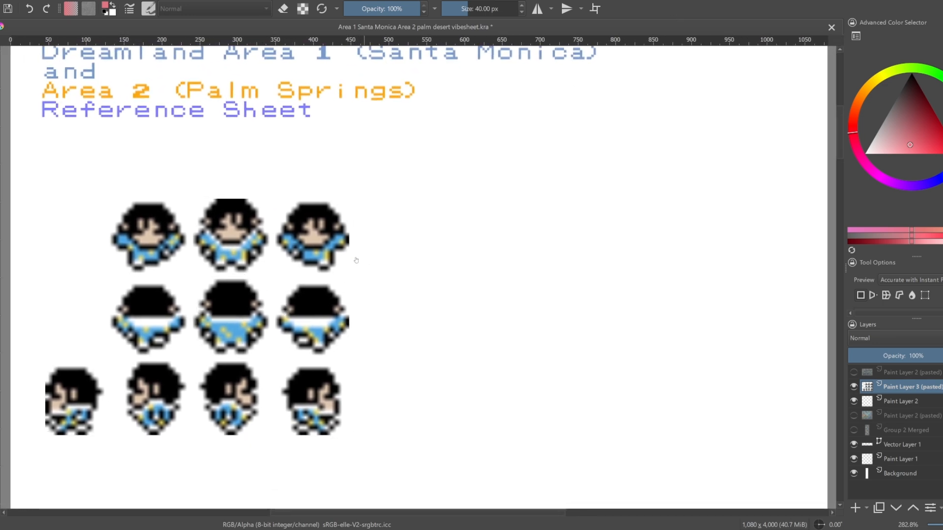
{"action": "left_click_drag", "start_coordinate": [356, 259], "coordinate": [355, 246]}
{"action": "key", "text": "ctrl+t"}
{"action": "key", "text": "ctrl+z"}
Try enlarging the sprites again from their original pasted position, and undo the scaling
{"action": "scroll", "coordinate": [460, 328], "scroll_direction": "down", "scroll_amount": 4}
{"action": "left_click_drag", "start_coordinate": [467, 402], "coordinate": [484, 157]}
{"action": "scroll", "coordinate": [487, 162], "scroll_direction": "up", "scroll_amount": 2}
{"action": "left_click_drag", "start_coordinate": [486, 466], "coordinate": [524, 316]}
{"action": "scroll", "coordinate": [447, 383], "scroll_direction": "up", "scroll_amount": 4}
{"action": "key", "text": "ctrl+t"}
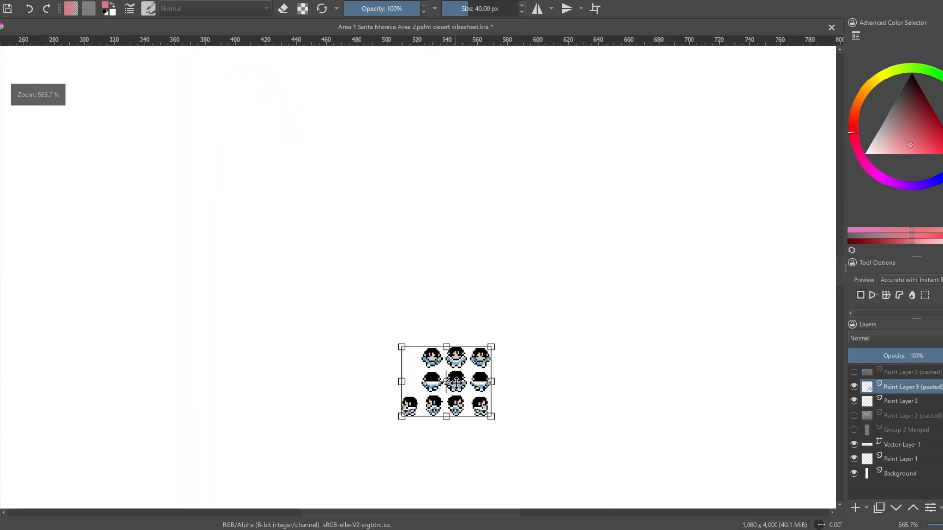
{"action": "key", "text": "ctrl+z"}
{"action": "left_click_drag", "start_coordinate": [492, 346], "coordinate": [619, 246]}
{"action": "key", "text": "Return"}
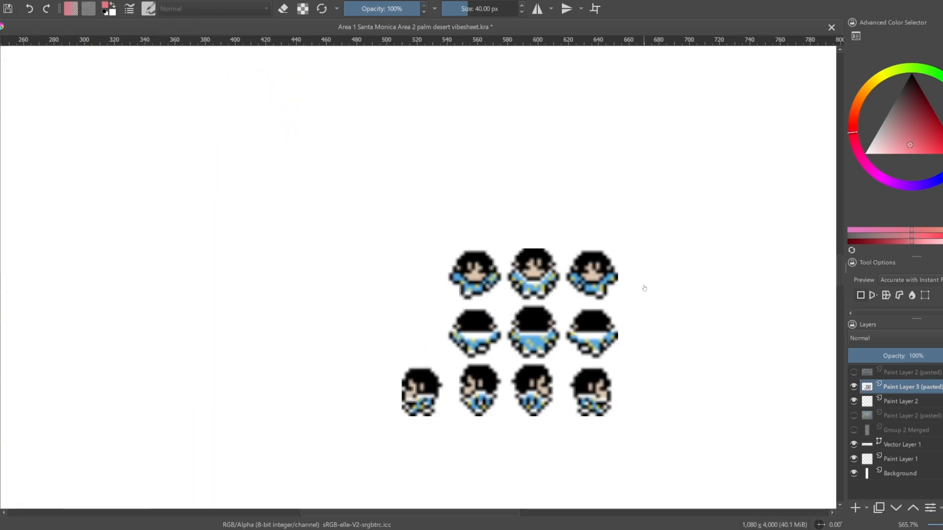
{"action": "key", "text": "ctrl+z"}
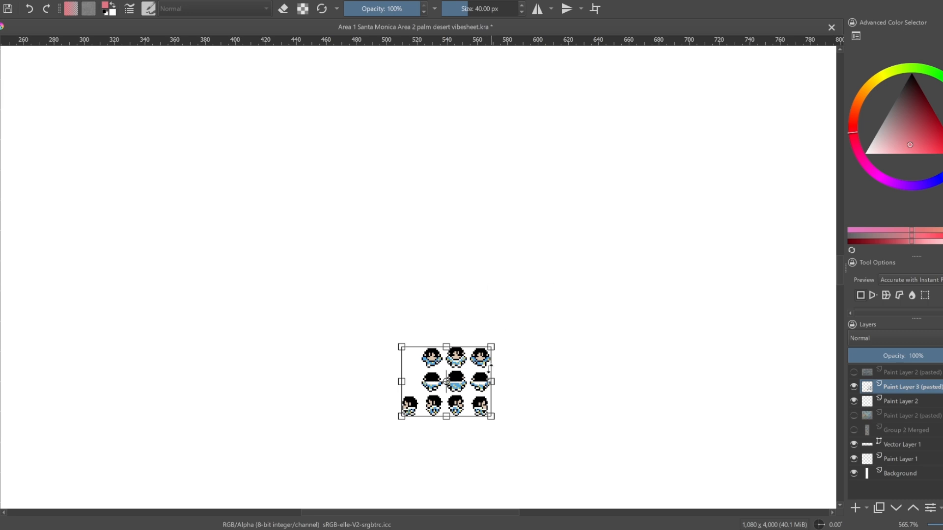
Set the transform's filter to Nearest Neighbor for the sprite sheet
{"action": "right_click", "coordinate": [492, 349]}
{"action": "left_click", "coordinate": [928, 292]}
{"action": "scroll", "coordinate": [929, 291], "scroll_direction": "down", "scroll_amount": 2}
{"action": "left_click", "coordinate": [929, 291]}
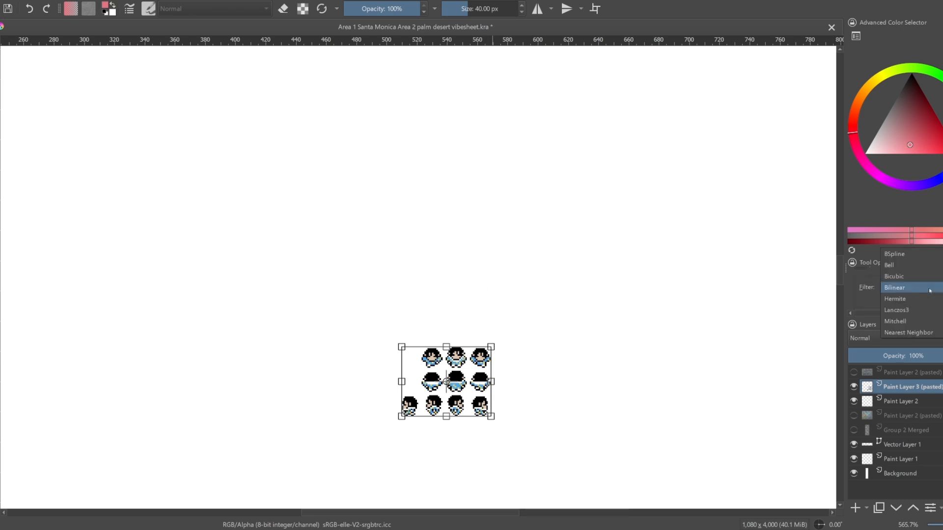
{"action": "key", "text": "Escape"}
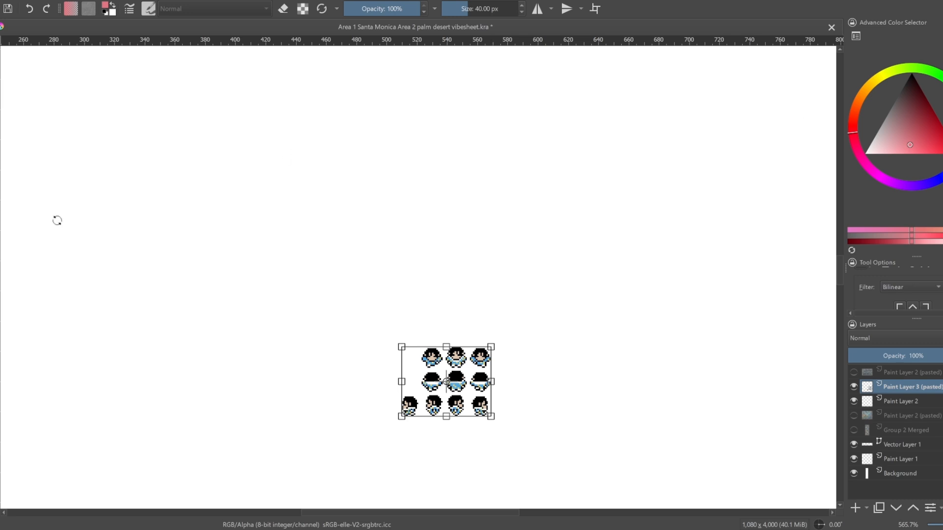
{"action": "left_click", "coordinate": [931, 288]}
{"action": "left_click", "coordinate": [906, 322]}
Enlarge the sprites to about 450 px wide and move them up beneath the sheet's title
{"action": "key", "text": "1"}
{"action": "left_click_drag", "start_coordinate": [583, 284], "coordinate": [636, 267]}
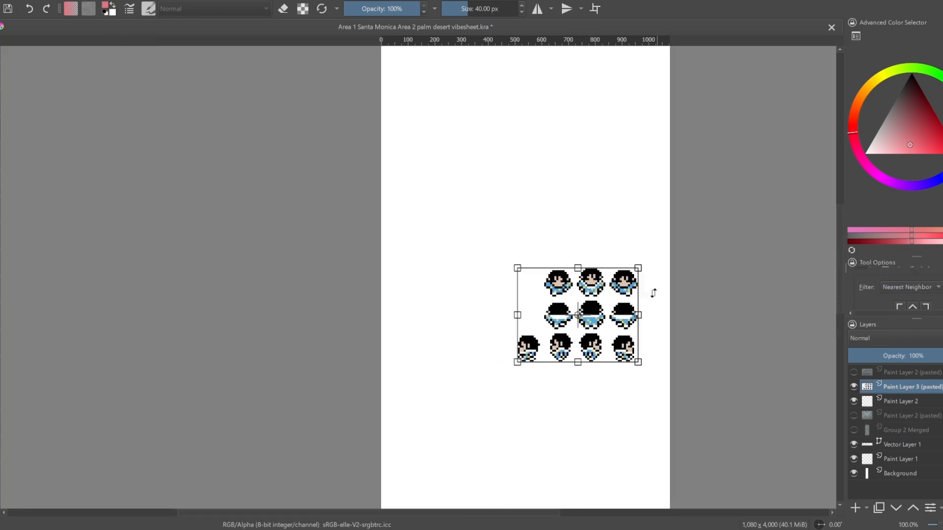
{"action": "left_click_drag", "start_coordinate": [543, 291], "coordinate": [511, 216]}
{"action": "scroll", "coordinate": [511, 216], "scroll_direction": "up", "scroll_amount": 2}
{"action": "scroll", "coordinate": [521, 216], "scroll_direction": "down", "scroll_amount": 1}
{"action": "left_click_drag", "start_coordinate": [550, 139], "coordinate": [592, 323]}
{"action": "scroll", "coordinate": [592, 324], "scroll_direction": "down", "scroll_amount": 1}
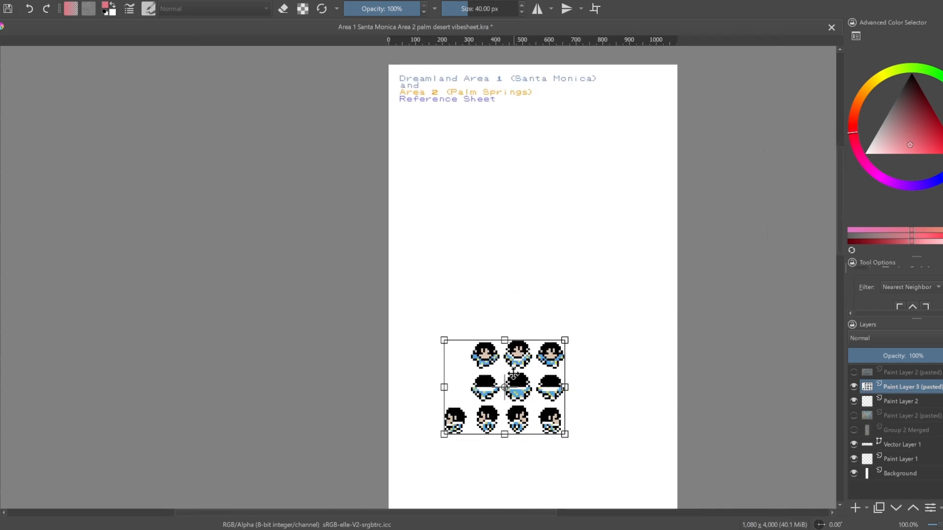
{"action": "left_click_drag", "start_coordinate": [519, 383], "coordinate": [474, 166]}
{"action": "scroll", "coordinate": [530, 209], "scroll_direction": "up", "scroll_amount": 2}
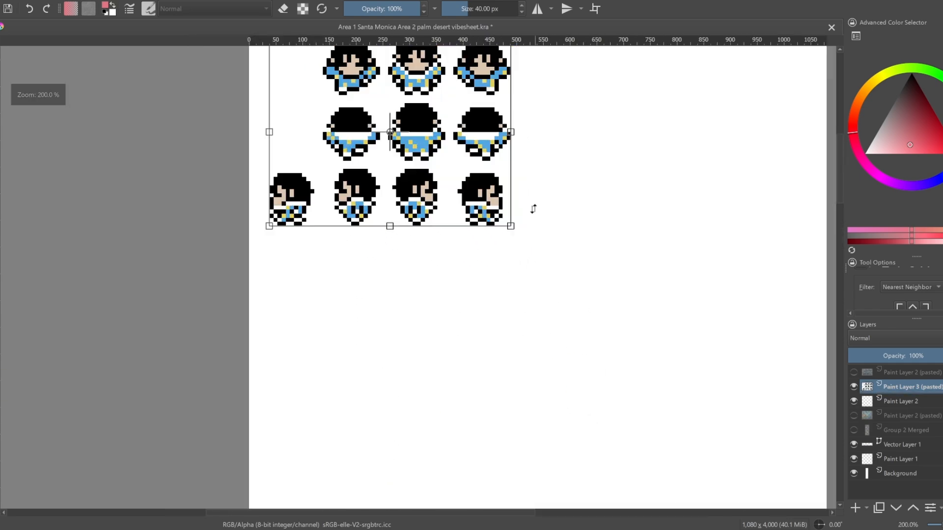
Reduce the sprites to about 395 px wide, place them near the page's left edge below the title, and apply the transform
{"action": "left_click_drag", "start_coordinate": [576, 173], "coordinate": [510, 280]}
{"action": "left_click_drag", "start_coordinate": [442, 331], "coordinate": [412, 307]}
{"action": "left_click_drag", "start_coordinate": [510, 268], "coordinate": [553, 293]}
{"action": "left_click_drag", "start_coordinate": [389, 264], "coordinate": [417, 272]}
{"action": "scroll", "coordinate": [587, 315], "scroll_direction": "up", "scroll_amount": 1}
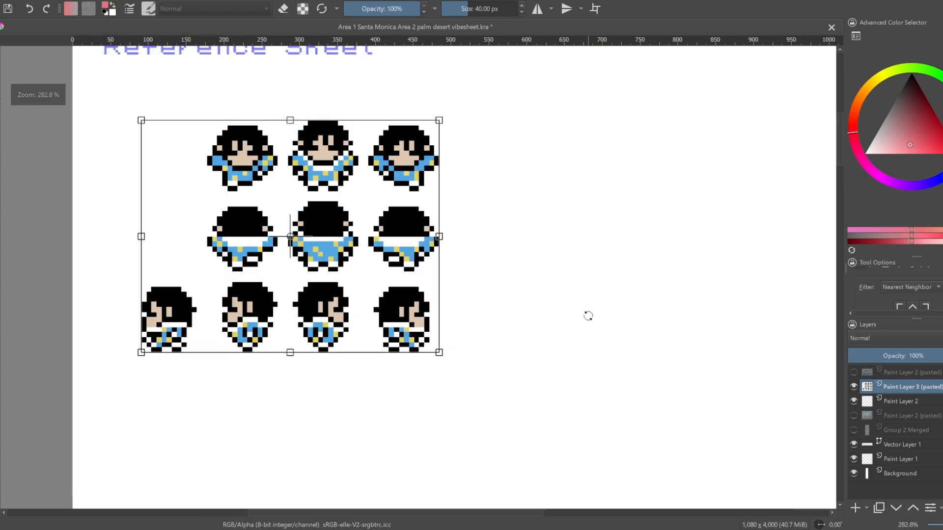
{"action": "left_click_drag", "start_coordinate": [596, 303], "coordinate": [545, 316]}
{"action": "left_click_drag", "start_coordinate": [343, 284], "coordinate": [296, 284]}
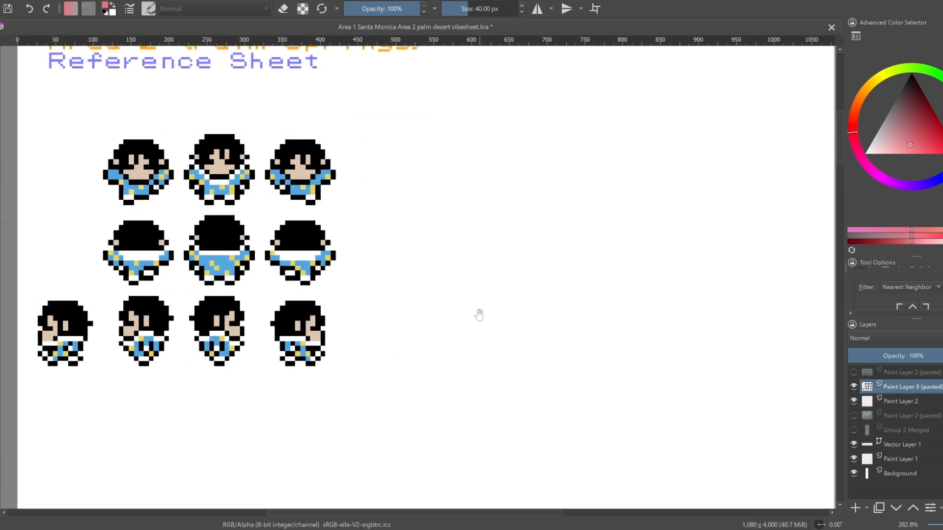
{"action": "left_click_drag", "start_coordinate": [479, 315], "coordinate": [488, 307]}
{"action": "scroll", "coordinate": [481, 310], "scroll_direction": "down", "scroll_amount": 1}
{"action": "scroll", "coordinate": [488, 306], "scroll_direction": "up", "scroll_amount": 1}
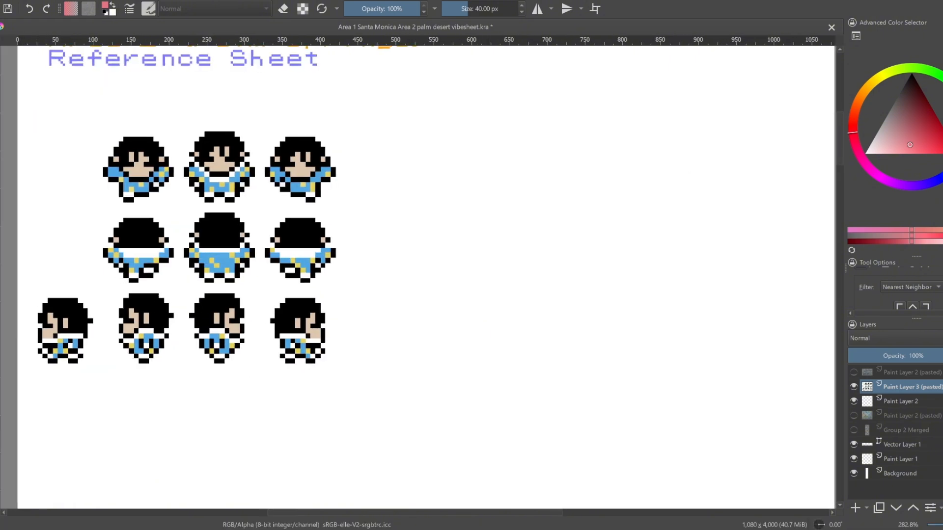
Hide the pasted sprite layer and Paint Layer 2, and show the two reference image layers again
{"action": "left_click", "coordinate": [854, 386]}
{"action": "left_click", "coordinate": [853, 401]}
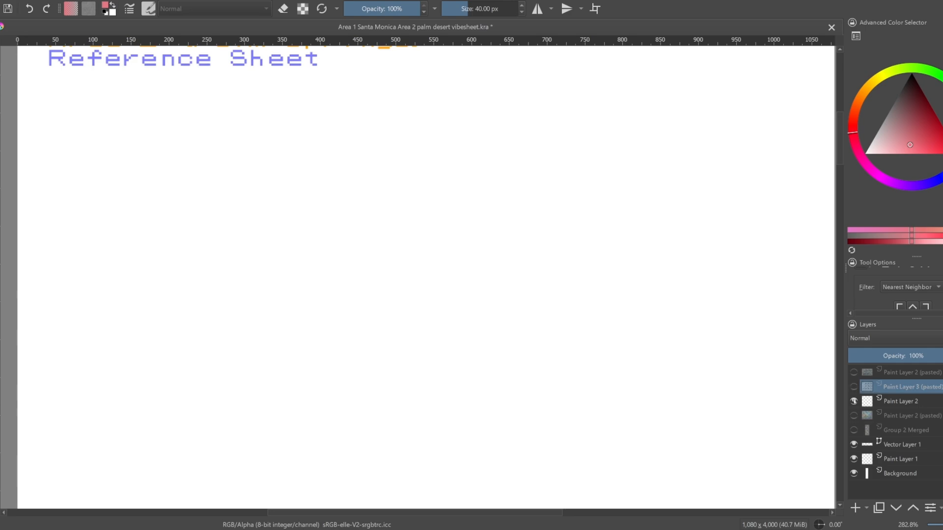
{"action": "left_click", "coordinate": [853, 416]}
{"action": "left_click", "coordinate": [853, 430]}
Examine the reference photos from the hotel pictures down to the Las Vegas map
{"action": "scroll", "coordinate": [655, 260], "scroll_direction": "down", "scroll_amount": 1}
{"action": "scroll", "coordinate": [644, 134], "scroll_direction": "up", "scroll_amount": 3}
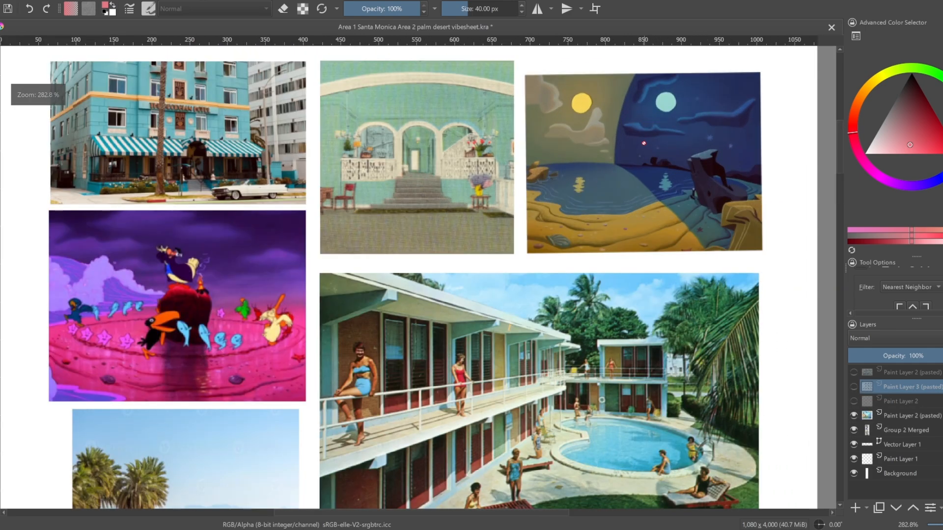
{"action": "scroll", "coordinate": [555, 186], "scroll_direction": "down", "scroll_amount": 3}
{"action": "scroll", "coordinate": [390, 347], "scroll_direction": "up", "scroll_amount": 2}
{"action": "left_click_drag", "start_coordinate": [158, 317], "coordinate": [354, 368]}
{"action": "scroll", "coordinate": [564, 269], "scroll_direction": "down", "scroll_amount": 5}
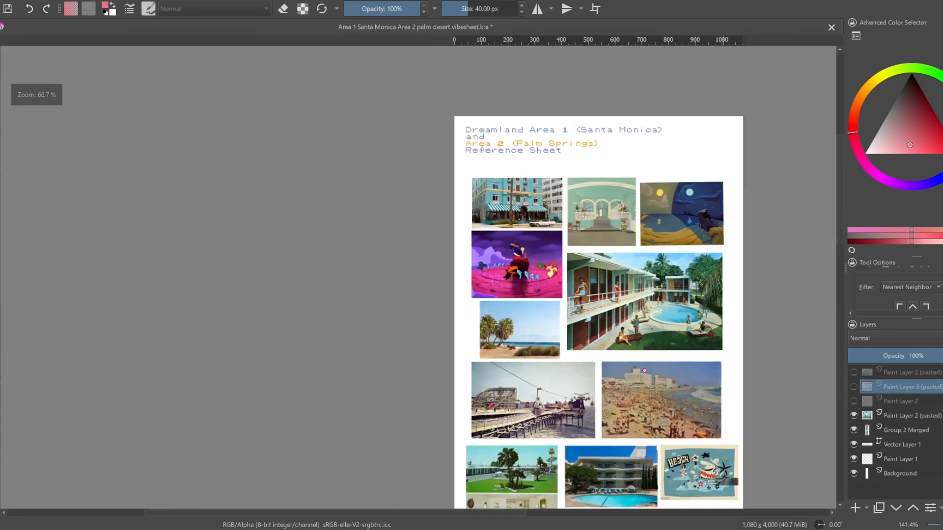
{"action": "scroll", "coordinate": [692, 484], "scroll_direction": "up", "scroll_amount": 4}
{"action": "left_click_drag", "start_coordinate": [636, 448], "coordinate": [649, 343]}
{"action": "scroll", "coordinate": [650, 344], "scroll_direction": "down", "scroll_amount": 1}
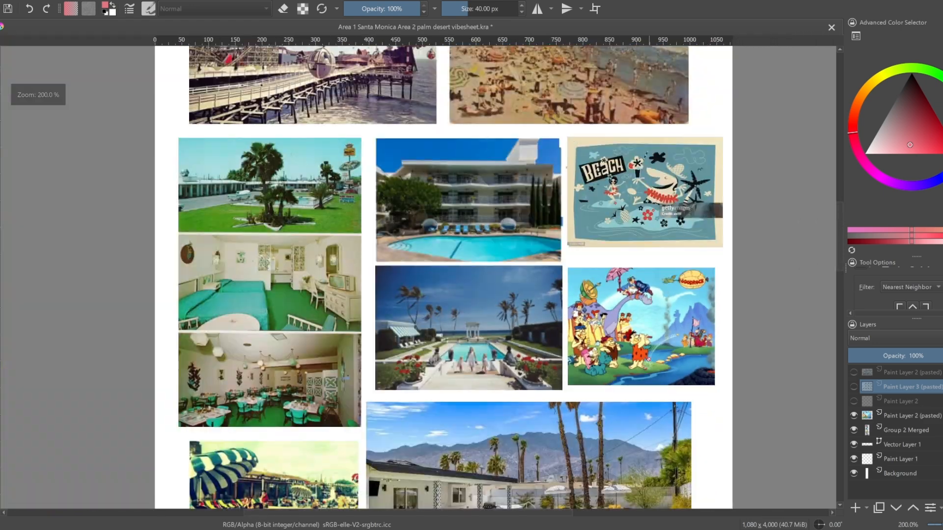
{"action": "left_click_drag", "start_coordinate": [550, 491], "coordinate": [524, 481]}
{"action": "left_click_drag", "start_coordinate": [516, 53], "coordinate": [477, 91]}
{"action": "left_click_drag", "start_coordinate": [584, 471], "coordinate": [592, 123]}
{"action": "left_click_drag", "start_coordinate": [623, 481], "coordinate": [632, 246]}
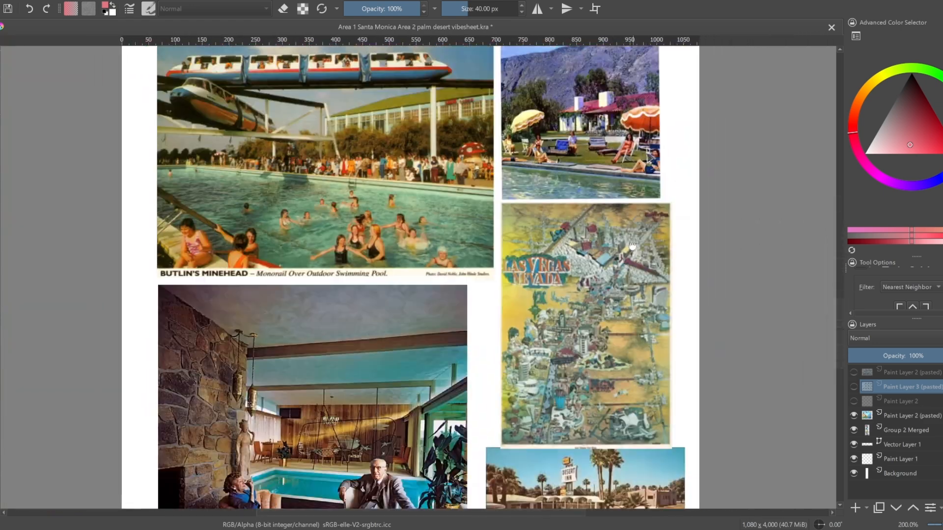
On the Group 2 Merged layer, make a rectangular selection of 324 by 462 px around the Las Vegas map
{"action": "left_click", "coordinate": [909, 431]}
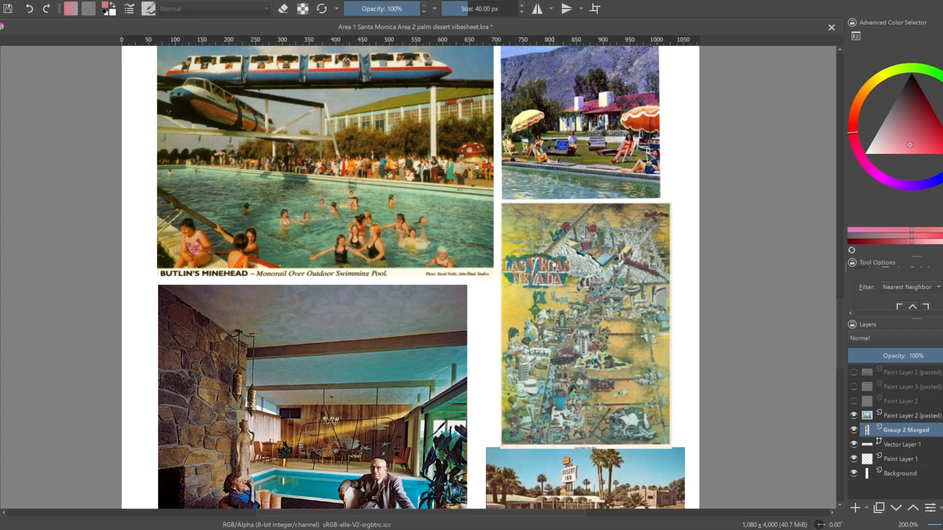
{"action": "key", "text": "c"}
{"action": "left_click_drag", "start_coordinate": [496, 202], "coordinate": [624, 281]}
{"action": "key", "text": "ctrl+z"}
{"action": "key", "text": "ctrl+shift+z"}
{"action": "key", "text": "ctrl+r"}
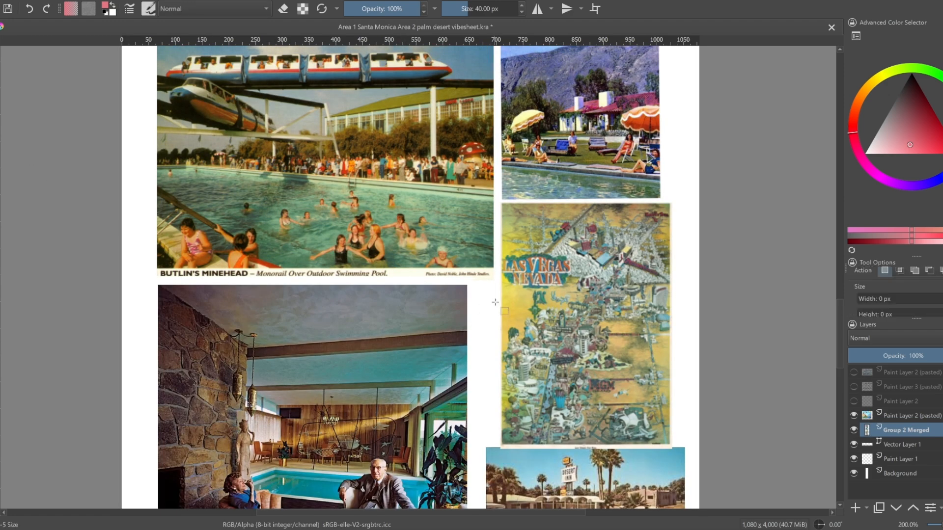
{"action": "left_click_drag", "start_coordinate": [500, 200], "coordinate": [672, 447]}
Put the selected Las Vegas map from Group 2 Merged on its own layer and clear the selection
{"action": "key", "text": "ctrl+alt+j"}
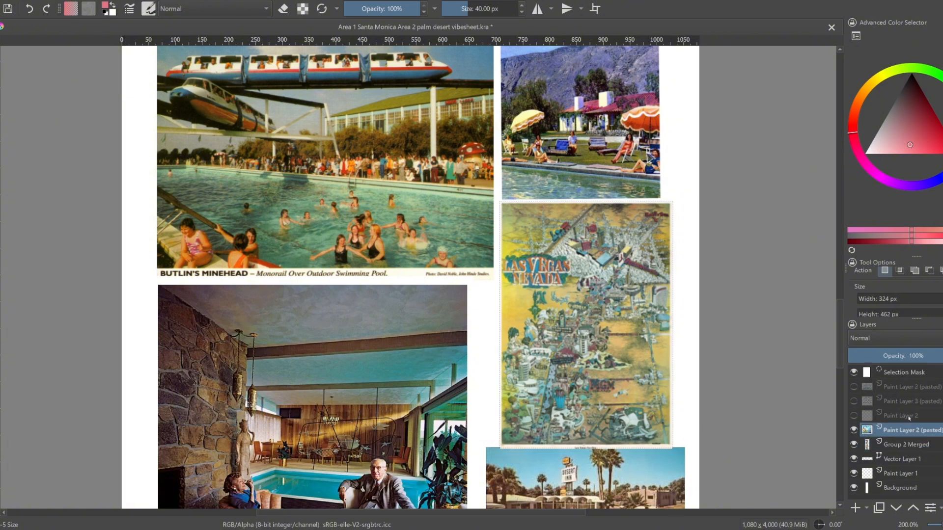
{"action": "left_click", "coordinate": [904, 444]}
{"action": "key", "text": "shift+Delete"}
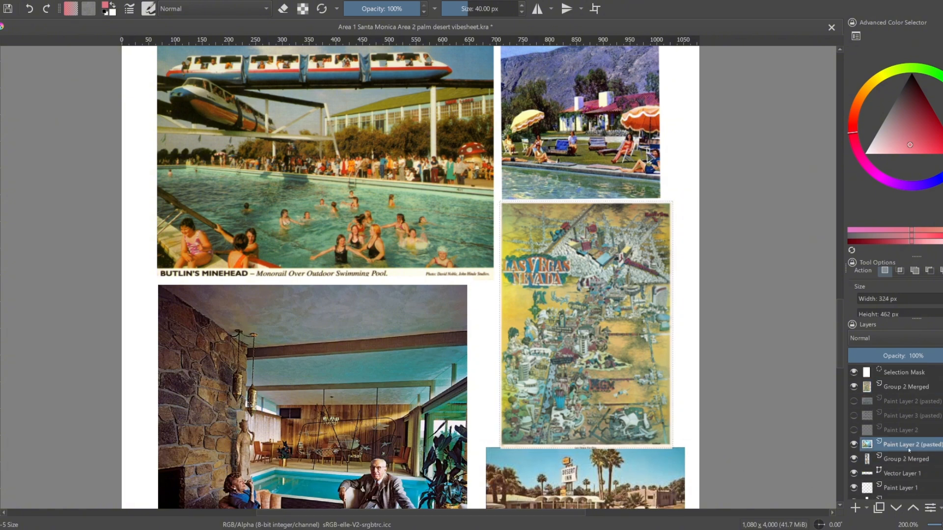
{"action": "double_click", "coordinate": [910, 446]}
{"action": "left_click", "coordinate": [913, 460]}
{"action": "key", "text": "ctrl+shift+a"}
Duplicate the visible Paint Layer 2 (pasted) and move the copy directly below the map's layer in the layer stack
{"action": "left_click", "coordinate": [923, 433]}
{"action": "key", "text": "ctrl+j"}
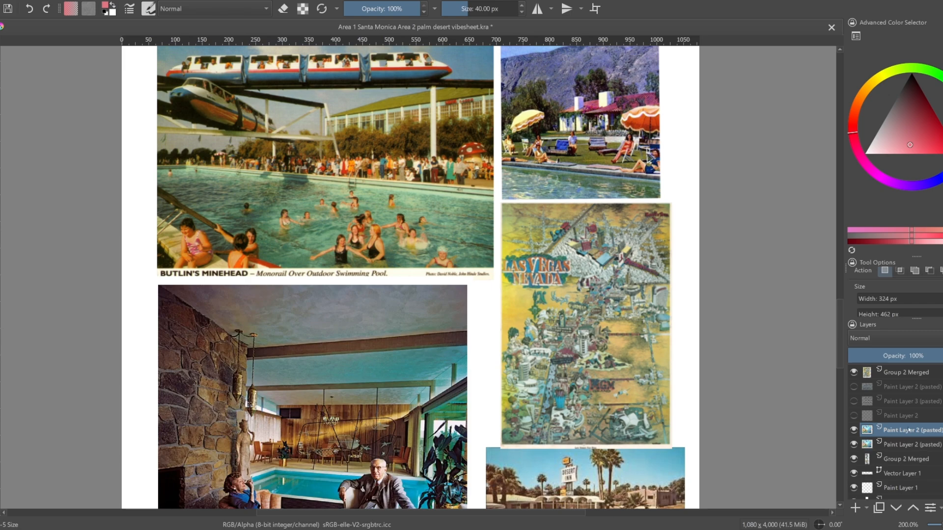
{"action": "left_click_drag", "start_coordinate": [923, 433], "coordinate": [924, 381]}
{"action": "right_click", "coordinate": [902, 374]}
{"action": "mouse_move", "coordinate": [835, 256]}
{"action": "left_click", "coordinate": [779, 290]}
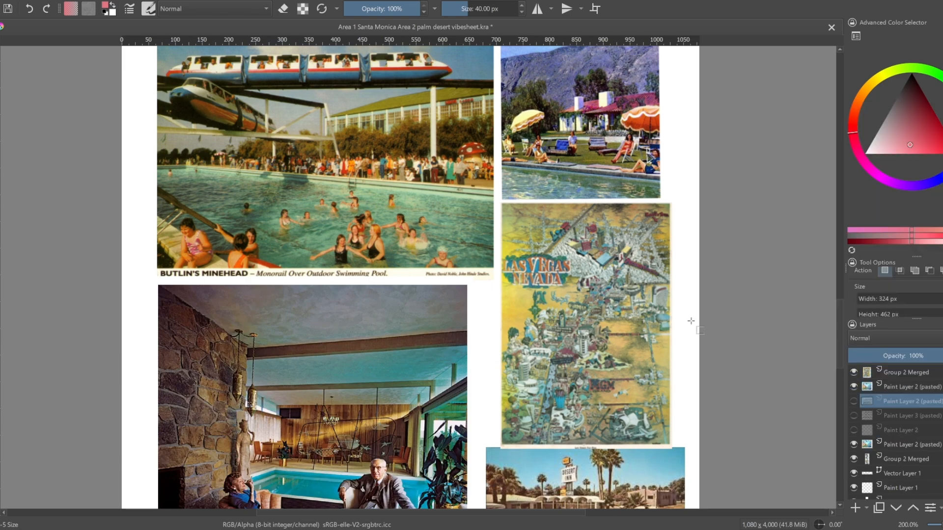
Make a rectangular selection of 345 by 259 px around the purple and pink cartoon bird picture
{"action": "scroll", "coordinate": [691, 321], "scroll_direction": "down", "scroll_amount": 1}
{"action": "left_click_drag", "start_coordinate": [683, 196], "coordinate": [683, 423]}
{"action": "left_click_drag", "start_coordinate": [618, 98], "coordinate": [602, 399]}
{"action": "left_click_drag", "start_coordinate": [585, 87], "coordinate": [600, 384]}
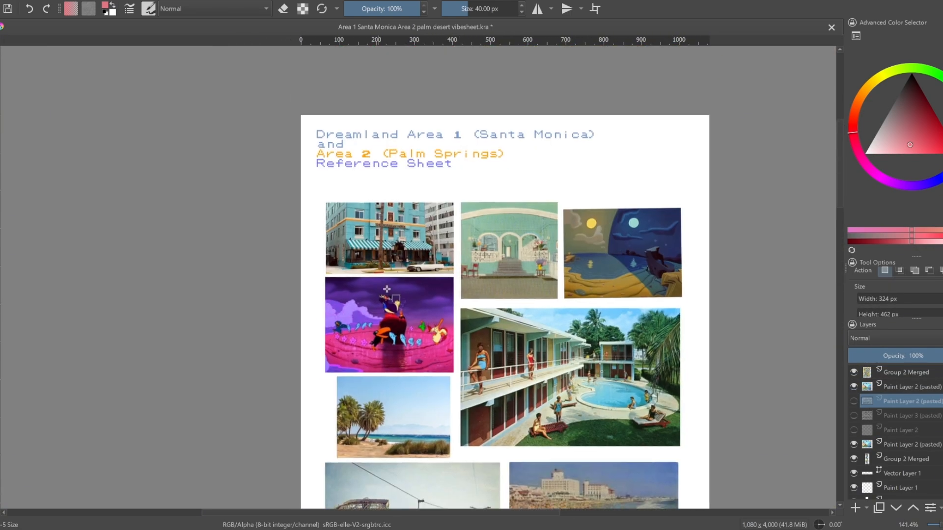
{"action": "scroll", "coordinate": [366, 239], "scroll_direction": "up", "scroll_amount": 2}
{"action": "left_click_drag", "start_coordinate": [257, 257], "coordinate": [518, 453]}
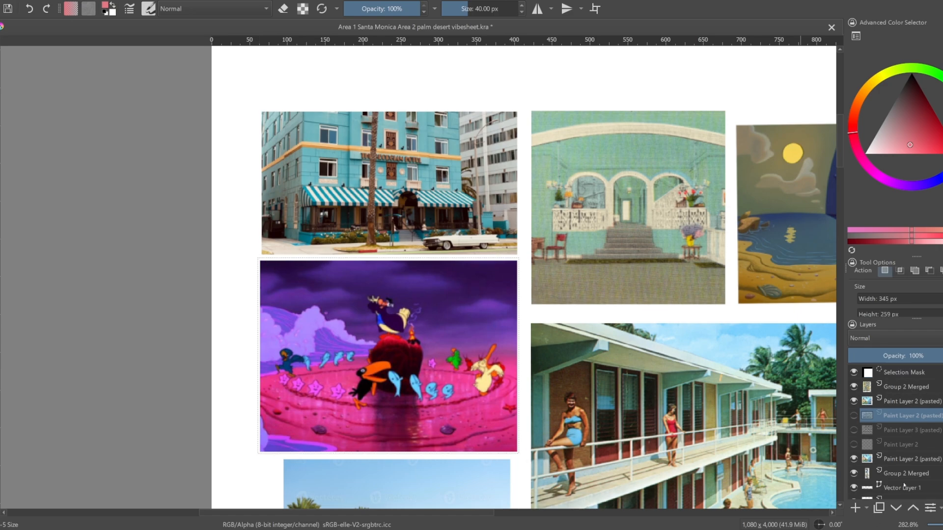
Copy the selected bird picture from the original Group 2 Merged onto its own layer below Paint Layer 2 (pasted) and clear the selection
{"action": "left_click", "coordinate": [905, 474]}
{"action": "key", "text": "ctrl+c"}
{"action": "left_click", "coordinate": [893, 402]}
{"action": "key", "text": "ctrl+v"}
{"action": "key", "text": "ctrl+shift+a"}
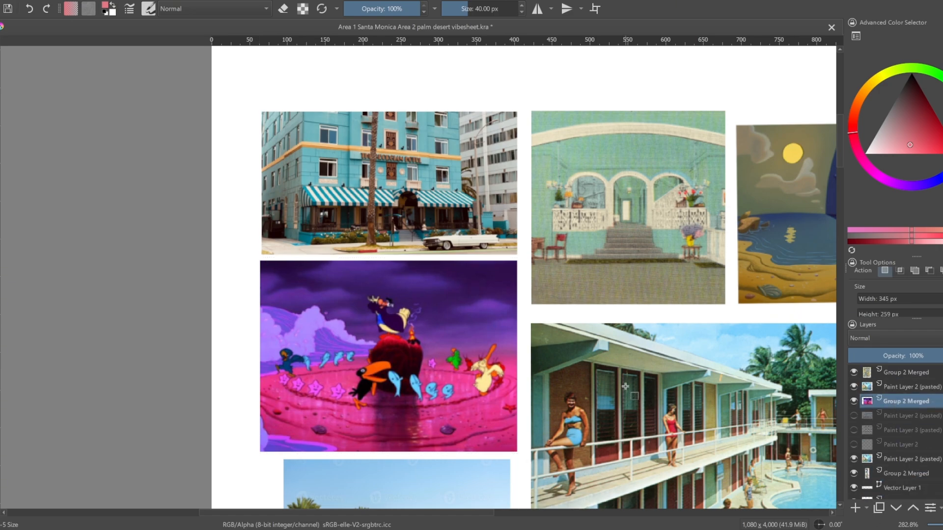
Make a rectangular selection of 331 by 249 px around the day-and-night seaside cartoon picture
{"action": "left_click_drag", "start_coordinate": [623, 392], "coordinate": [578, 373]}
{"action": "scroll", "coordinate": [578, 372], "scroll_direction": "down", "scroll_amount": 1}
{"action": "left_click_drag", "start_coordinate": [584, 418], "coordinate": [591, 108]}
{"action": "left_click_drag", "start_coordinate": [607, 422], "coordinate": [609, 326]}
{"action": "left_click_drag", "start_coordinate": [609, 147], "coordinate": [516, 374]}
{"action": "left_click_drag", "start_coordinate": [601, 123], "coordinate": [514, 340]}
{"action": "left_click_drag", "start_coordinate": [625, 133], "coordinate": [656, 379]}
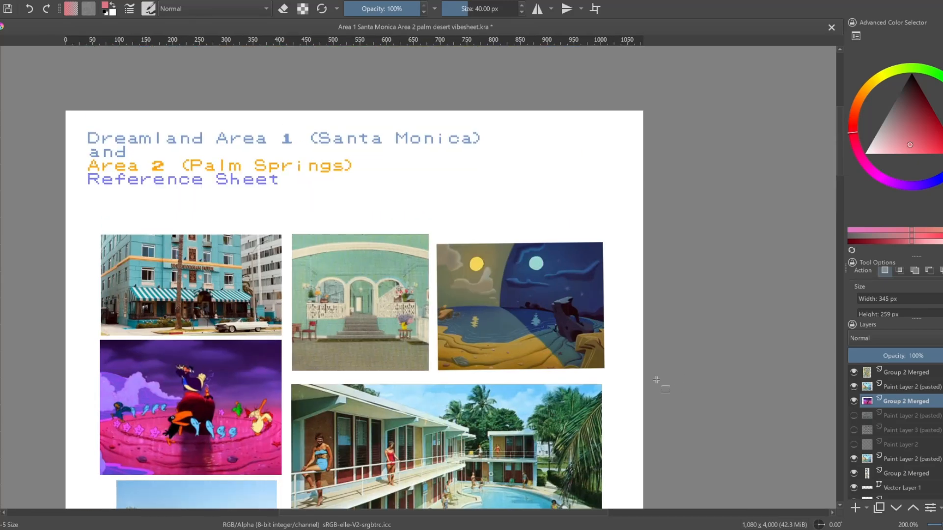
{"action": "left_click_drag", "start_coordinate": [432, 239], "coordinate": [609, 372]}
Put the selected day-and-night picture from the original Group 2 Merged on its own layer above the bird picture's layer
{"action": "left_click", "coordinate": [899, 473]}
{"action": "scroll", "coordinate": [881, 479], "scroll_direction": "down", "scroll_amount": 1}
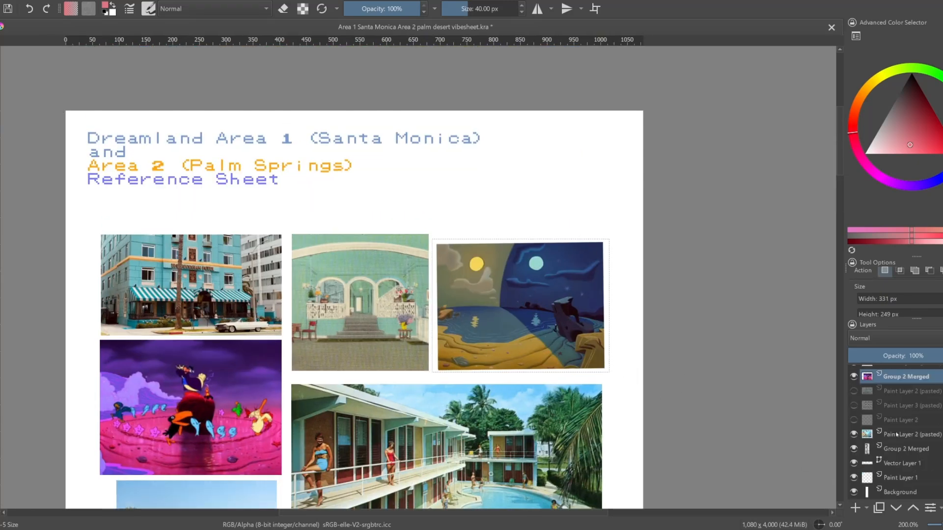
{"action": "scroll", "coordinate": [891, 447], "scroll_direction": "up", "scroll_amount": 1}
{"action": "left_click", "coordinate": [901, 415]}
{"action": "key", "text": "ctrl+v"}
Hide the lower Paint Layer 2 (pasted) and the original Group 2 Merged layer so only the separated pictures remain
{"action": "scroll", "coordinate": [898, 460], "scroll_direction": "down", "scroll_amount": 1}
{"action": "left_click_drag", "start_coordinate": [854, 444], "coordinate": [854, 460]}
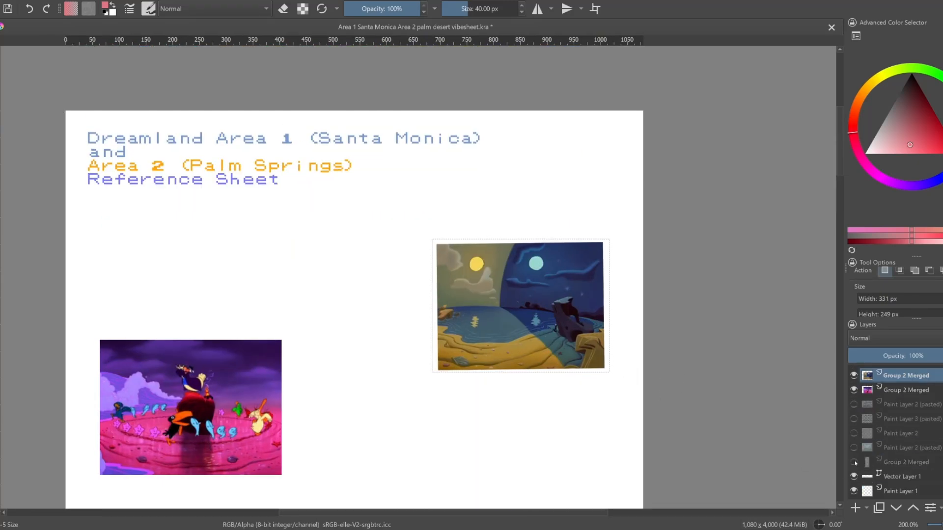
{"action": "scroll", "coordinate": [904, 442], "scroll_direction": "down", "scroll_amount": 1}
{"action": "scroll", "coordinate": [457, 407], "scroll_direction": "down", "scroll_amount": 1}
{"action": "left_click_drag", "start_coordinate": [486, 406], "coordinate": [578, 377]}
{"action": "scroll", "coordinate": [882, 426], "scroll_direction": "up", "scroll_amount": 2}
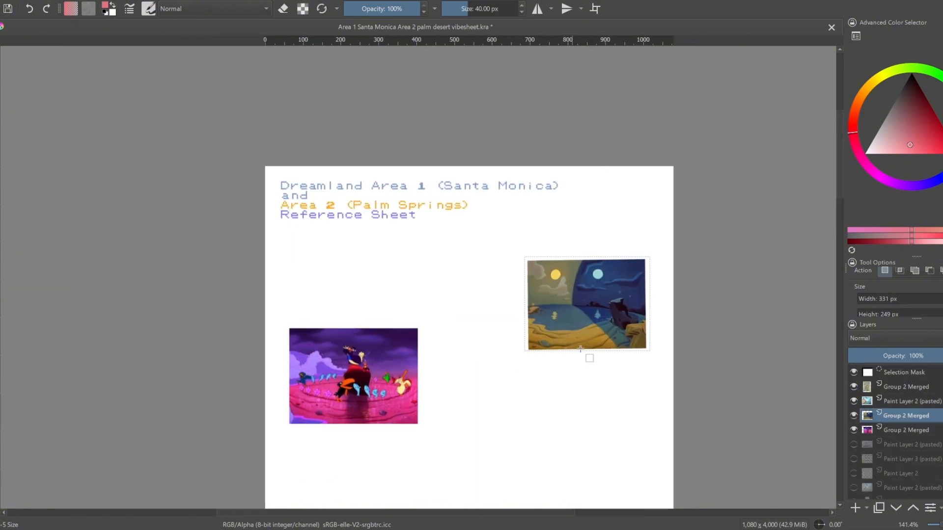
Move the purple and pink bird picture directly beneath the day-and-night picture
{"action": "left_click", "coordinate": [912, 442]}
{"action": "left_click", "coordinate": [910, 433]}
{"action": "key", "text": "ctrl+t"}
{"action": "left_click_drag", "start_coordinate": [614, 320], "coordinate": [611, 399]}
{"action": "key", "text": "ctrl+z"}
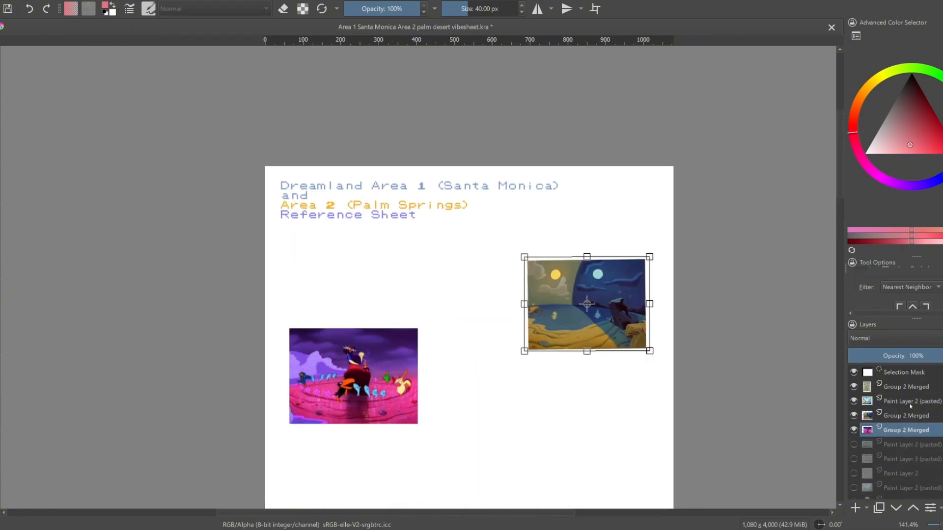
{"action": "key", "text": "Escape"}
{"action": "key", "text": "ctrl+t"}
{"action": "left_click_drag", "start_coordinate": [387, 379], "coordinate": [621, 403]}
Enlarge the day-and-night picture to the bird picture's width and align it directly above that picture
{"action": "left_click", "coordinate": [906, 401]}
{"action": "key", "text": "ctrl+t"}
{"action": "left_click_drag", "start_coordinate": [647, 350], "coordinate": [656, 358]}
{"action": "mouse_move", "coordinate": [642, 337]}
{"action": "left_mouse_down"}
{"action": "mouse_move", "coordinate": [638, 330]}
{"action": "mouse_move", "coordinate": [677, 331]}
{"action": "left_mouse_up"}
{"action": "left_click_drag", "start_coordinate": [582, 325], "coordinate": [583, 326]}
Place the caveman golf picture directly beneath the bird picture, fitted to the same column width
{"action": "left_click", "coordinate": [865, 388]}
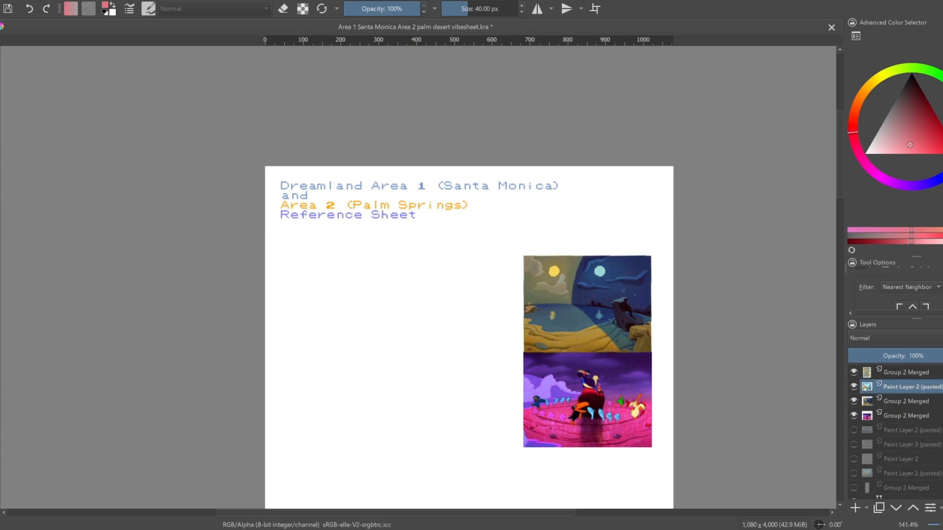
{"action": "scroll", "coordinate": [691, 276], "scroll_direction": "down", "scroll_amount": 3}
{"action": "scroll", "coordinate": [688, 439], "scroll_direction": "up", "scroll_amount": 3}
{"action": "left_click", "coordinate": [630, 459]}
{"action": "left_click_drag", "start_coordinate": [630, 460], "coordinate": [597, 185]}
{"action": "mouse_move", "coordinate": [630, 230]}
{"action": "left_mouse_down"}
{"action": "mouse_move", "coordinate": [656, 251]}
{"action": "mouse_move", "coordinate": [638, 223]}
{"action": "left_mouse_up"}
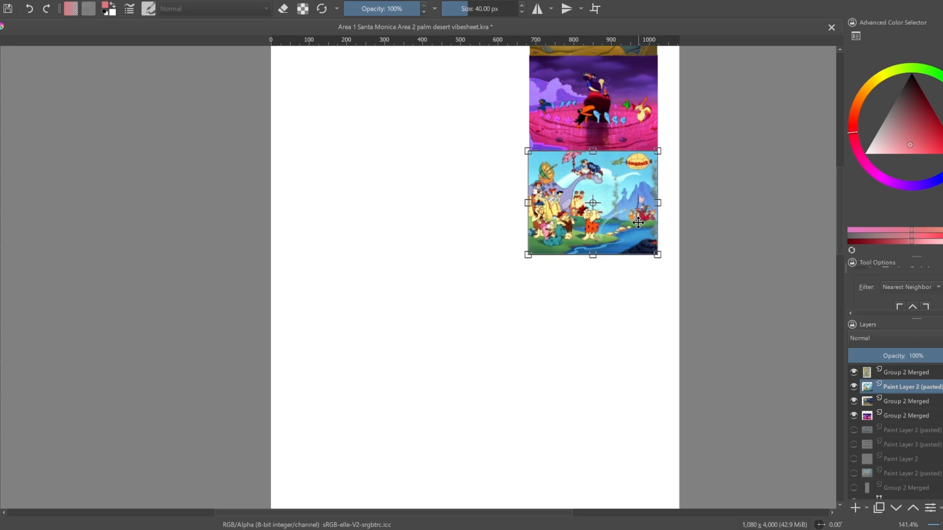
{"action": "key", "text": "Return"}
Move the Las Vegas map directly beneath the caveman golf picture and resize it to the column's width
{"action": "scroll", "coordinate": [880, 422], "scroll_direction": "down", "scroll_amount": 2}
{"action": "scroll", "coordinate": [880, 422], "scroll_direction": "up", "scroll_amount": 3}
{"action": "left_click", "coordinate": [899, 372]}
{"action": "scroll", "coordinate": [653, 393], "scroll_direction": "down", "scroll_amount": 5}
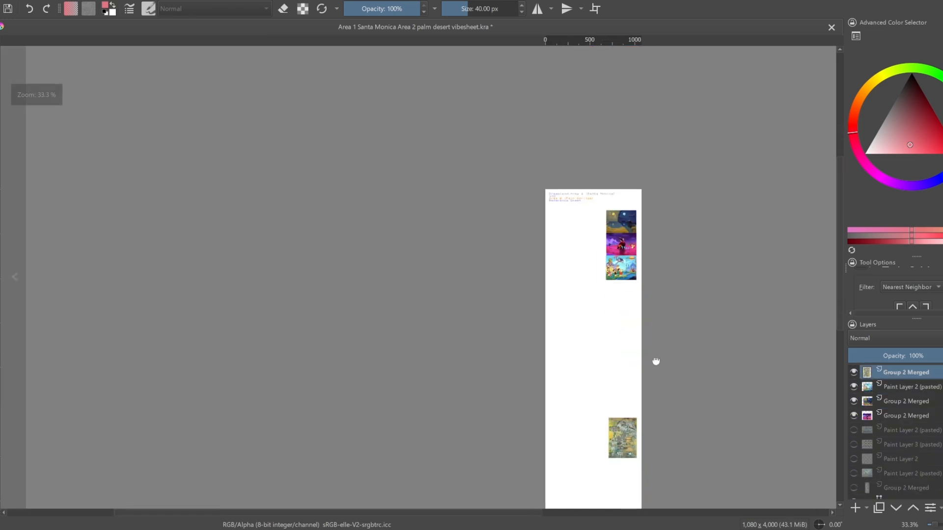
{"action": "left_click", "coordinate": [627, 426]}
{"action": "left_click_drag", "start_coordinate": [627, 426], "coordinate": [625, 294]}
{"action": "scroll", "coordinate": [628, 298], "scroll_direction": "up", "scroll_amount": 5}
{"action": "left_click_drag", "start_coordinate": [672, 203], "coordinate": [682, 183]}
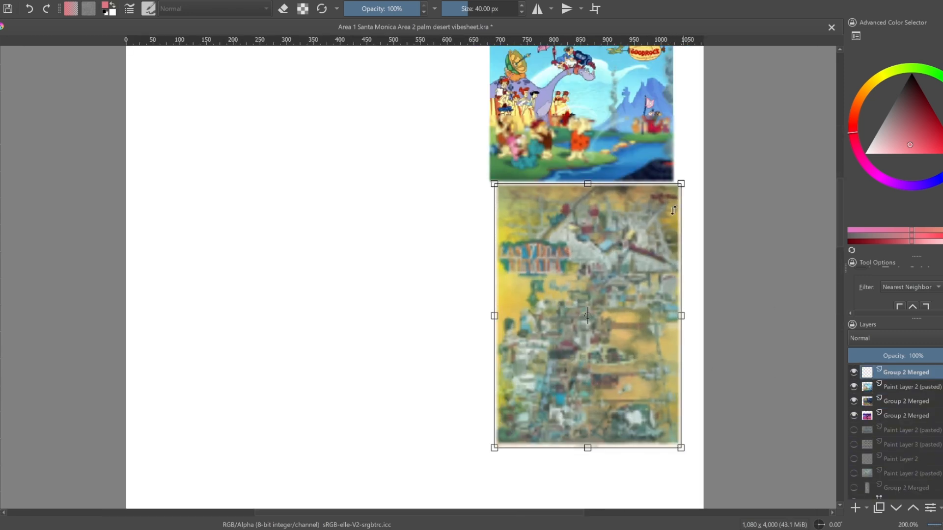
{"action": "left_click_drag", "start_coordinate": [651, 252], "coordinate": [645, 247]}
{"action": "scroll", "coordinate": [614, 275], "scroll_direction": "up", "scroll_amount": 1}
{"action": "scroll", "coordinate": [602, 302], "scroll_direction": "down", "scroll_amount": 2}
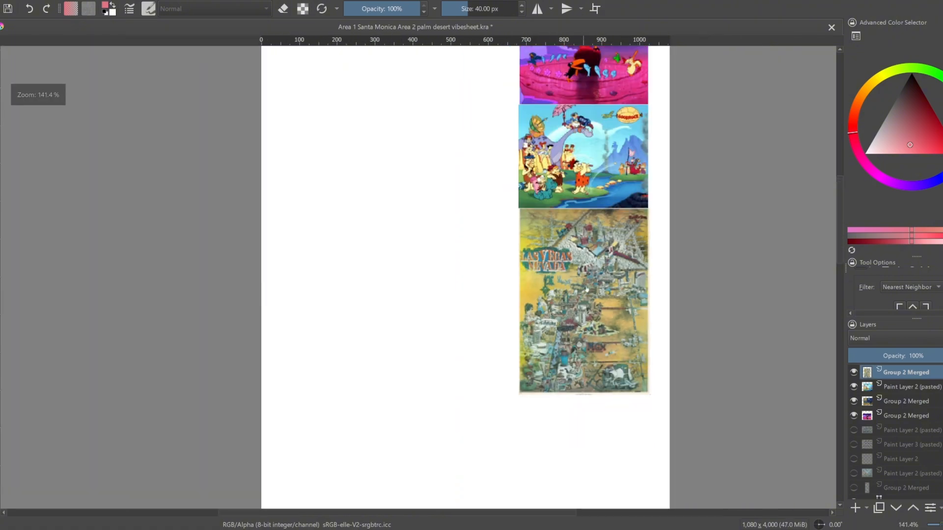
{"action": "left_click_drag", "start_coordinate": [602, 302], "coordinate": [601, 304]}
{"action": "key", "text": "Return"}
Examine the stacked column of cartoon pictures and the Las Vegas map up close
{"action": "left_click_drag", "start_coordinate": [566, 230], "coordinate": [599, 394]}
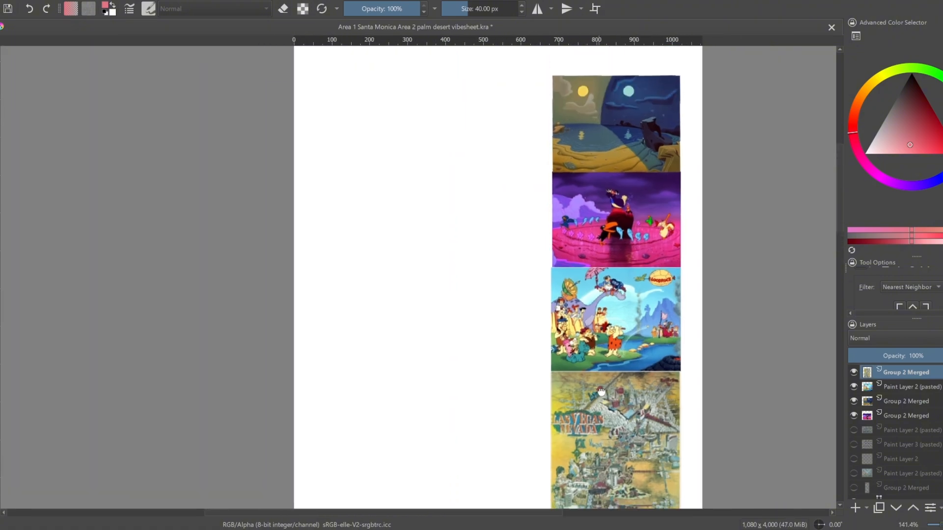
{"action": "left_click_drag", "start_coordinate": [547, 341], "coordinate": [553, 424]}
{"action": "scroll", "coordinate": [599, 290], "scroll_direction": "up", "scroll_amount": 2}
{"action": "left_click_drag", "start_coordinate": [601, 459], "coordinate": [620, 135]}
{"action": "scroll", "coordinate": [635, 236], "scroll_direction": "down", "scroll_amount": 1}
{"action": "scroll", "coordinate": [647, 221], "scroll_direction": "up", "scroll_amount": 2}
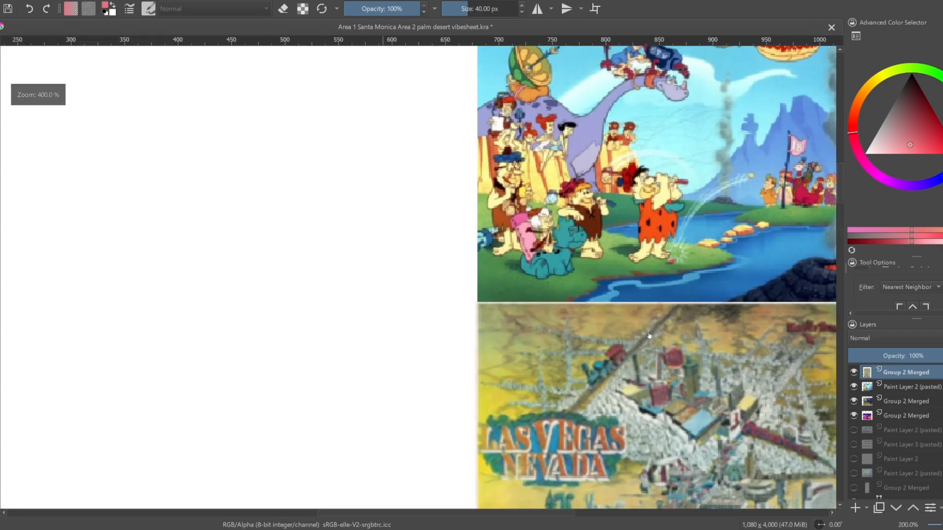
{"action": "left_click_drag", "start_coordinate": [667, 236], "coordinate": [573, 370]}
{"action": "scroll", "coordinate": [547, 317], "scroll_direction": "down", "scroll_amount": 4}
{"action": "scroll", "coordinate": [548, 318], "scroll_direction": "up", "scroll_amount": 1}
{"action": "scroll", "coordinate": [548, 317], "scroll_direction": "down", "scroll_amount": 1}
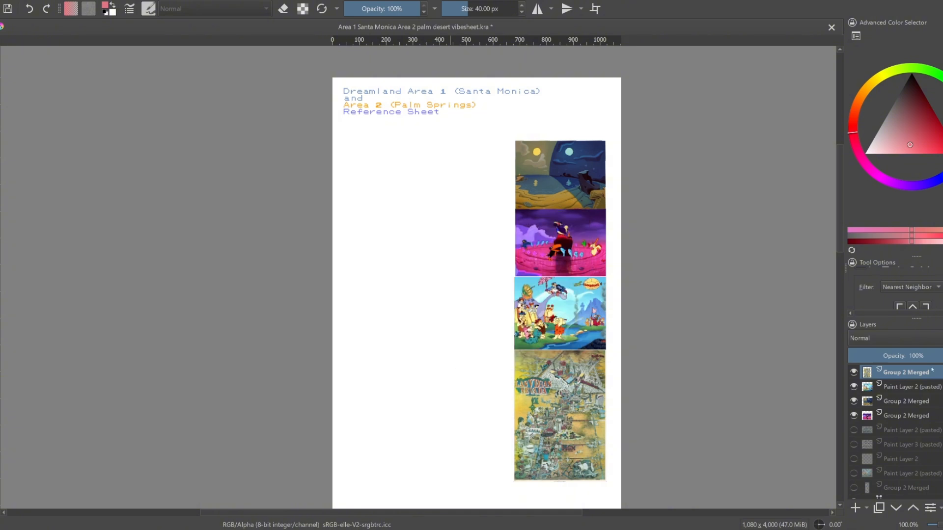
Paste the Alice forest picture as a new layer and fit it beneath the title, beside the day-and-night picture
{"action": "key", "text": "ctrl+v"}
{"action": "scroll", "coordinate": [562, 365], "scroll_direction": "down", "scroll_amount": 3}
{"action": "scroll", "coordinate": [565, 404], "scroll_direction": "up", "scroll_amount": 1}
{"action": "left_click", "coordinate": [576, 433]}
{"action": "left_click_drag", "start_coordinate": [576, 433], "coordinate": [535, 460]}
{"action": "left_click_drag", "start_coordinate": [507, 476], "coordinate": [503, 251]}
{"action": "scroll", "coordinate": [503, 252], "scroll_direction": "up", "scroll_amount": 4}
{"action": "key", "text": "ctrl+z"}
{"action": "scroll", "coordinate": [652, 367], "scroll_direction": "down", "scroll_amount": 7}
{"action": "scroll", "coordinate": [665, 463], "scroll_direction": "up", "scroll_amount": 3}
{"action": "left_click_drag", "start_coordinate": [604, 374], "coordinate": [584, 346]}
{"action": "key", "text": "Return"}
{"action": "scroll", "coordinate": [618, 169], "scroll_direction": "up", "scroll_amount": 4}
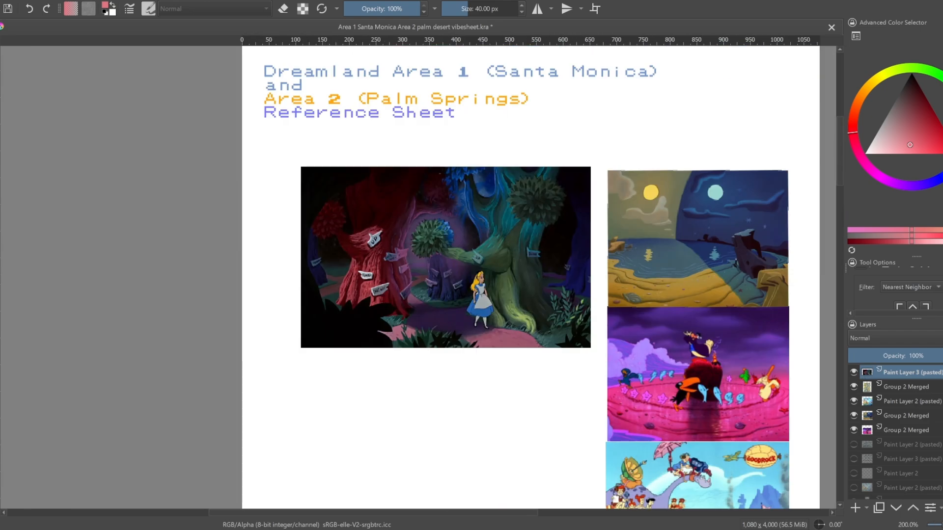
Add a new paint layer on top of the stack and merge the visible picture layers beneath it into one
{"action": "left_click_drag", "start_coordinate": [597, 331], "coordinate": [533, 250]}
{"action": "left_click_drag", "start_coordinate": [653, 258], "coordinate": [636, 244]}
{"action": "left_click", "coordinate": [910, 434]}
{"action": "right_click", "coordinate": [911, 430]}
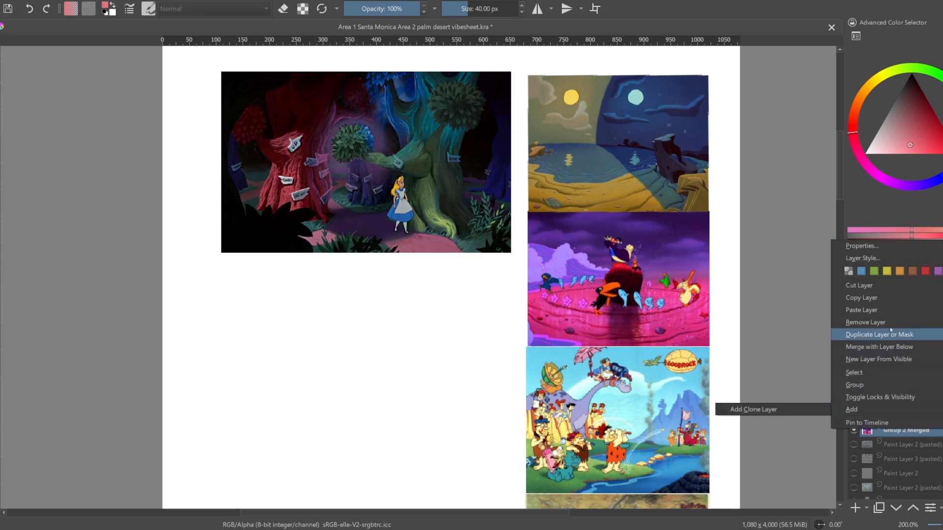
{"action": "left_click", "coordinate": [902, 474]}
{"action": "left_click", "coordinate": [894, 372]}
{"action": "scroll", "coordinate": [895, 376], "scroll_direction": "up", "scroll_amount": 1}
{"action": "left_click", "coordinate": [907, 446], "text": "shift"}
{"action": "right_click", "coordinate": [908, 447]}
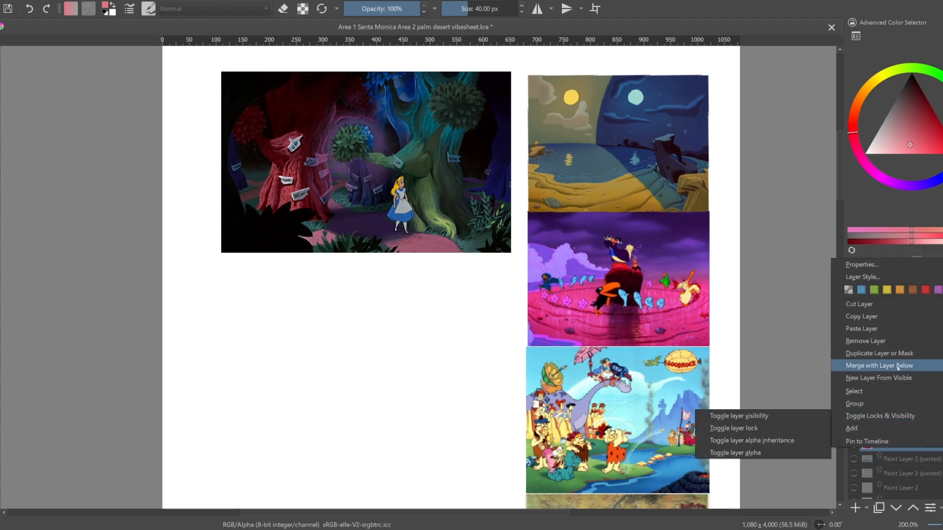
{"action": "left_click", "coordinate": [898, 365]}
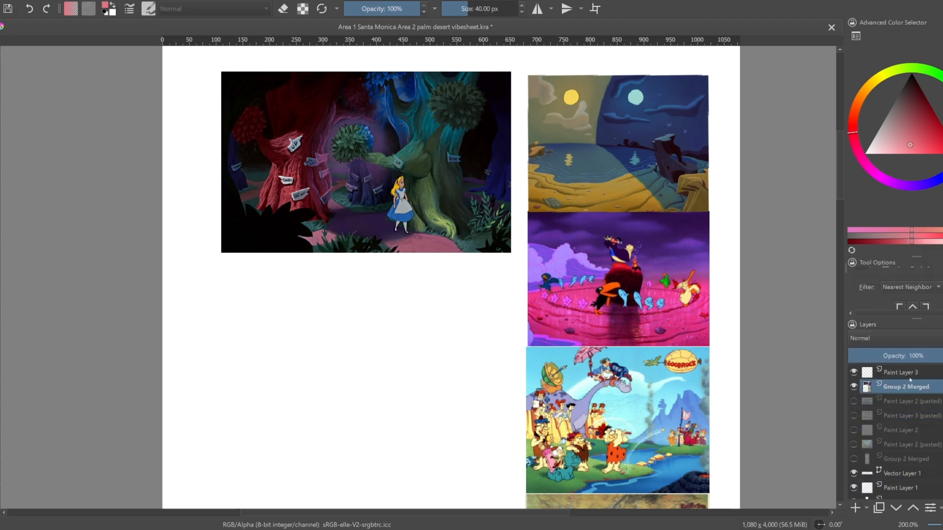
Make Paint Layer 3 and the sprite layer Paint Layer 3 (pasted) visible, and select the sprite layer
{"action": "left_click", "coordinate": [855, 373]}
{"action": "scroll", "coordinate": [863, 471], "scroll_direction": "down", "scroll_amount": 1}
{"action": "left_click", "coordinate": [864, 477]}
{"action": "left_click", "coordinate": [900, 391]}
{"action": "left_click", "coordinate": [854, 406]}
{"action": "left_click", "coordinate": [915, 408]}
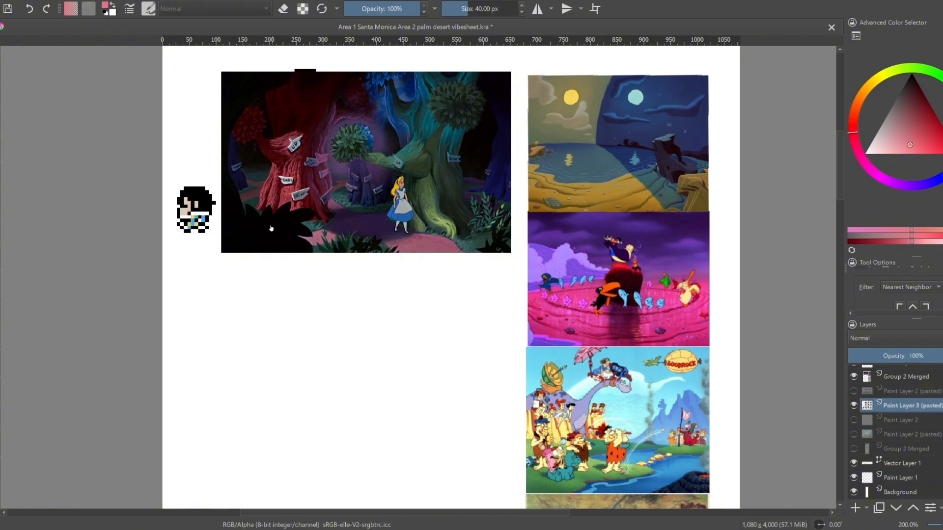
Move the pixel character sprites into the blank area below the Alice forest picture
{"action": "left_click", "coordinate": [295, 219]}
{"action": "mouse_move", "coordinate": [318, 205]}
{"action": "left_mouse_down"}
{"action": "mouse_move", "coordinate": [393, 399]}
{"action": "mouse_move", "coordinate": [417, 433]}
{"action": "mouse_move", "coordinate": [458, 293]}
{"action": "mouse_move", "coordinate": [452, 256]}
{"action": "left_mouse_up"}
{"action": "scroll", "coordinate": [417, 433], "scroll_direction": "down", "scroll_amount": 1}
{"action": "mouse_move", "coordinate": [459, 198]}
{"action": "left_mouse_down"}
{"action": "mouse_move", "coordinate": [462, 221]}
{"action": "mouse_move", "coordinate": [463, 183]}
{"action": "left_mouse_up"}
{"action": "scroll", "coordinate": [497, 164], "scroll_direction": "up", "scroll_amount": 1}
{"action": "key", "text": "Return"}
Lower the opacity of the Group 2 Merged picture layer to fade it for tracing
{"action": "scroll", "coordinate": [535, 185], "scroll_direction": "up", "scroll_amount": 1}
{"action": "left_click_drag", "start_coordinate": [536, 186], "coordinate": [726, 215]}
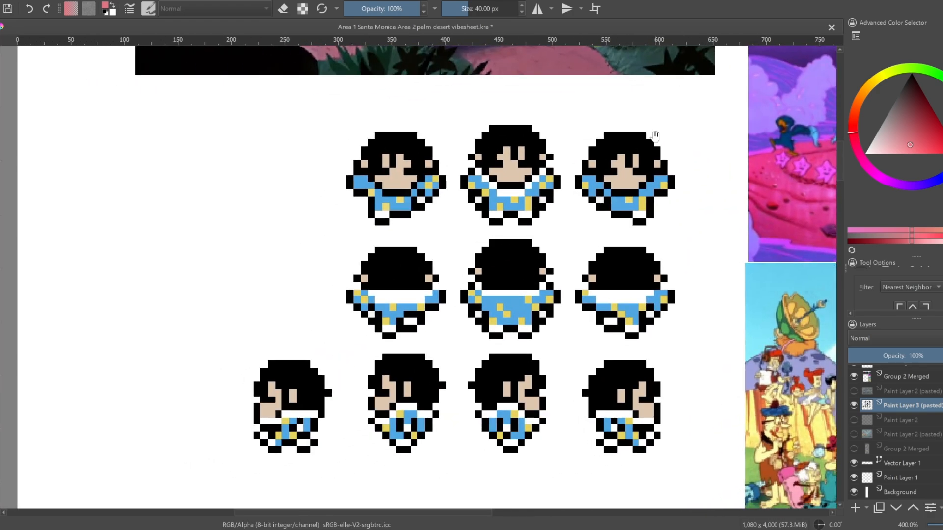
{"action": "left_click_drag", "start_coordinate": [654, 134], "coordinate": [656, 358]}
{"action": "left_click_drag", "start_coordinate": [540, 113], "coordinate": [545, 324]}
{"action": "left_click_drag", "start_coordinate": [657, 395], "coordinate": [249, 85]}
{"action": "left_click_drag", "start_coordinate": [505, 506], "coordinate": [582, 278]}
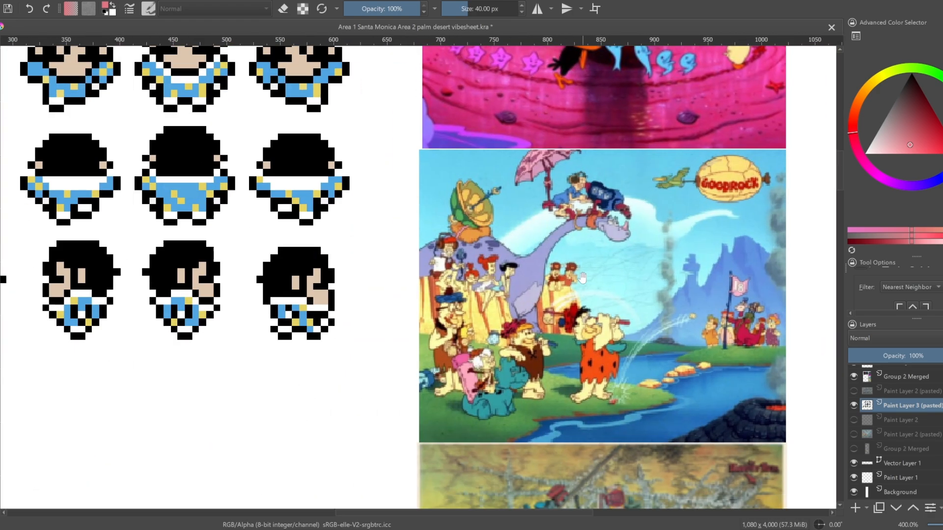
{"action": "mouse_move", "coordinate": [418, 313]}
{"action": "left_mouse_down"}
{"action": "mouse_move", "coordinate": [392, 290]}
{"action": "mouse_move", "coordinate": [412, 320]}
{"action": "left_mouse_up"}
{"action": "left_click", "coordinate": [905, 379]}
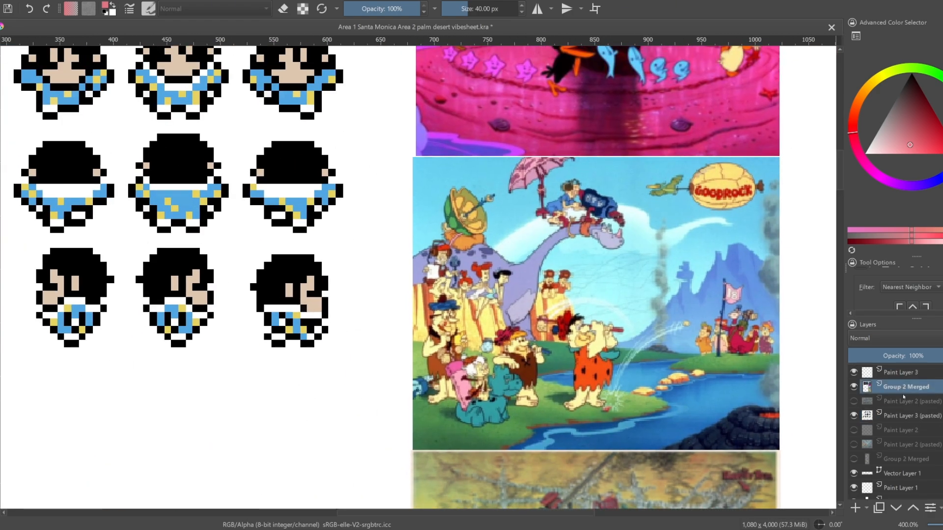
{"action": "left_click", "coordinate": [900, 355]}
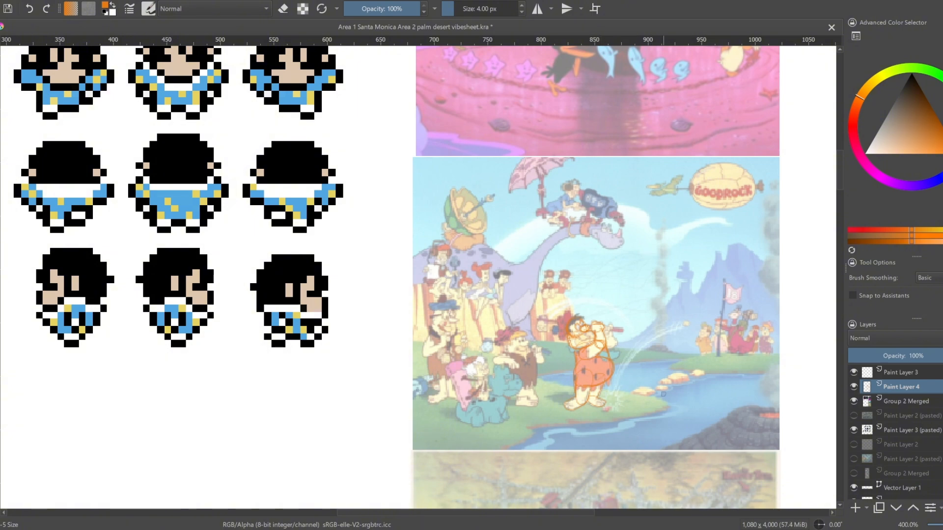
Add orange construction lines over the golfing caveman in the orange tunic on Paint Layer 4 with the 4 px brush
{"action": "scroll", "coordinate": [663, 394], "scroll_direction": "up", "scroll_amount": 3}
{"action": "mouse_move", "coordinate": [433, 260]}
{"action": "left_mouse_down"}
{"action": "mouse_move", "coordinate": [452, 294]}
{"action": "mouse_move", "coordinate": [502, 268]}
{"action": "mouse_move", "coordinate": [535, 286]}
{"action": "left_mouse_up"}
{"action": "mouse_move", "coordinate": [548, 293]}
{"action": "left_mouse_down"}
{"action": "mouse_move", "coordinate": [569, 280]}
{"action": "mouse_move", "coordinate": [541, 269]}
{"action": "mouse_move", "coordinate": [537, 252]}
{"action": "left_mouse_up"}
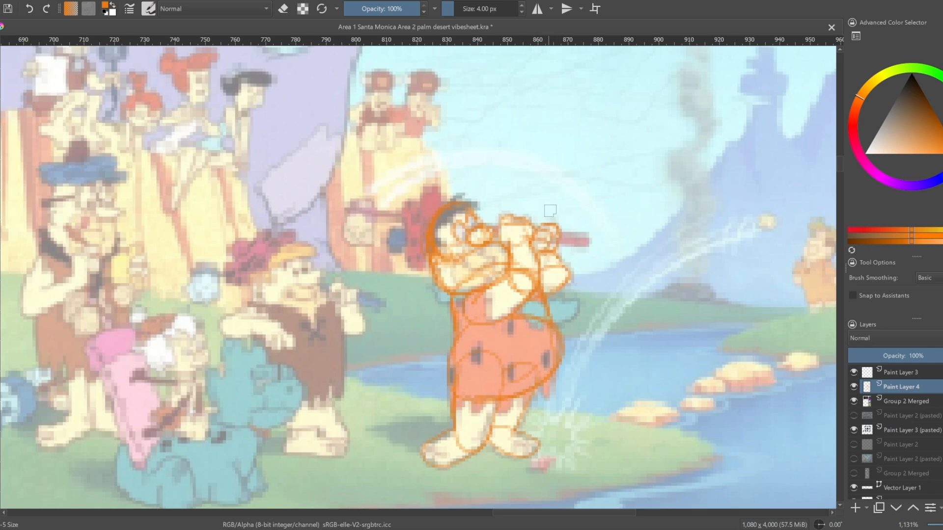
Trace the blond caveman in the brown tunic in orange, outlining his head, egg-shaped body, arms and legs
{"action": "left_click_drag", "start_coordinate": [253, 302], "coordinate": [319, 280]}
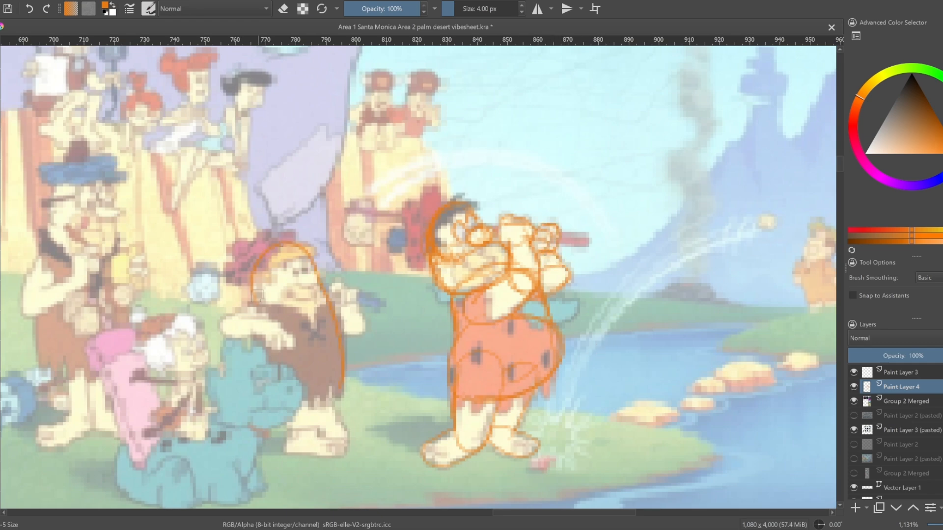
{"action": "left_click_drag", "start_coordinate": [256, 295], "coordinate": [335, 367]}
{"action": "mouse_move", "coordinate": [285, 410]}
{"action": "left_mouse_down"}
{"action": "mouse_move", "coordinate": [338, 415]}
{"action": "mouse_move", "coordinate": [343, 456]}
{"action": "mouse_move", "coordinate": [318, 430]}
{"action": "mouse_move", "coordinate": [293, 423]}
{"action": "mouse_move", "coordinate": [288, 438]}
{"action": "mouse_move", "coordinate": [324, 454]}
{"action": "mouse_move", "coordinate": [291, 426]}
{"action": "left_mouse_up"}
{"action": "mouse_move", "coordinate": [222, 319]}
{"action": "left_mouse_down"}
{"action": "mouse_move", "coordinate": [277, 324]}
{"action": "mouse_move", "coordinate": [292, 345]}
{"action": "mouse_move", "coordinate": [259, 339]}
{"action": "left_mouse_up"}
{"action": "left_click_drag", "start_coordinate": [265, 324], "coordinate": [272, 348]}
{"action": "mouse_move", "coordinate": [226, 314]}
{"action": "left_mouse_down"}
{"action": "mouse_move", "coordinate": [259, 303]}
{"action": "mouse_move", "coordinate": [253, 324]}
{"action": "left_mouse_up"}
{"action": "left_click_drag", "start_coordinate": [220, 328], "coordinate": [252, 318]}
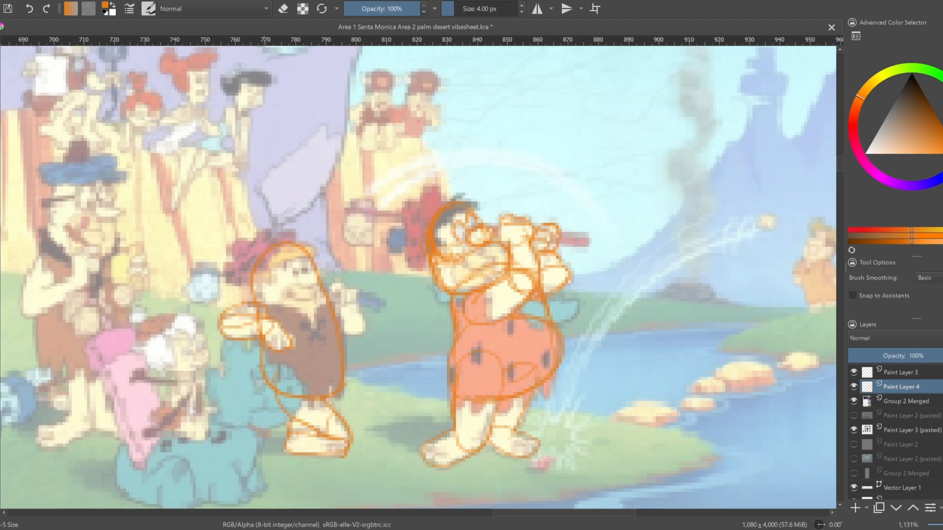
{"action": "left_click_drag", "start_coordinate": [365, 328], "coordinate": [344, 336]}
Trace Alice in orange construction lines, outlining her head, torso, arms, flared skirt and the legs beneath it
{"action": "mouse_move", "coordinate": [365, 326]}
{"action": "left_mouse_down"}
{"action": "mouse_move", "coordinate": [345, 297]}
{"action": "mouse_move", "coordinate": [601, 393]}
{"action": "left_mouse_up"}
{"action": "scroll", "coordinate": [330, 282], "scroll_direction": "down", "scroll_amount": 5}
{"action": "left_click_drag", "start_coordinate": [486, 181], "coordinate": [481, 312]}
{"action": "scroll", "coordinate": [481, 312], "scroll_direction": "up", "scroll_amount": 3}
{"action": "left_click_drag", "start_coordinate": [280, 266], "coordinate": [508, 347]}
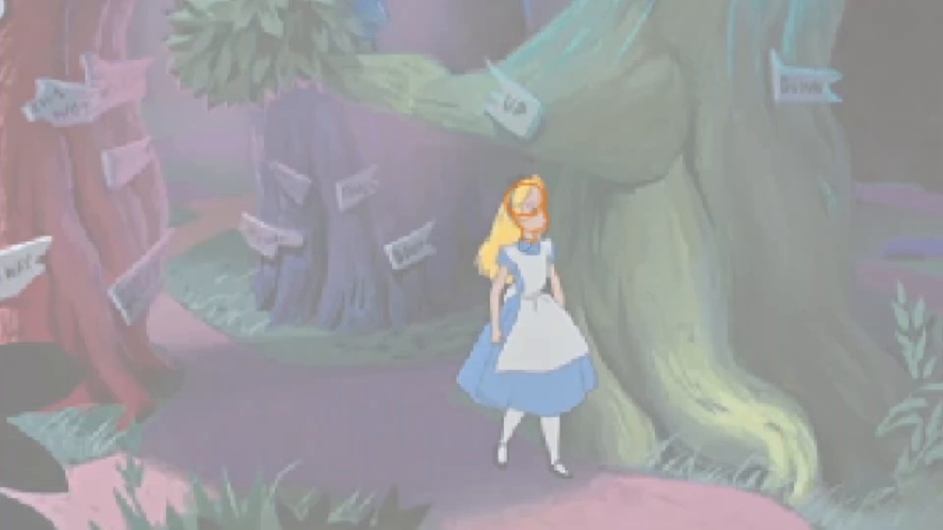
{"action": "mouse_move", "coordinate": [506, 252]}
{"action": "left_mouse_down"}
{"action": "mouse_move", "coordinate": [523, 289]}
{"action": "mouse_move", "coordinate": [549, 291]}
{"action": "mouse_move", "coordinate": [551, 242]}
{"action": "mouse_move", "coordinate": [509, 254]}
{"action": "mouse_move", "coordinate": [494, 340]}
{"action": "left_mouse_up"}
{"action": "left_click_drag", "start_coordinate": [550, 246], "coordinate": [563, 324]}
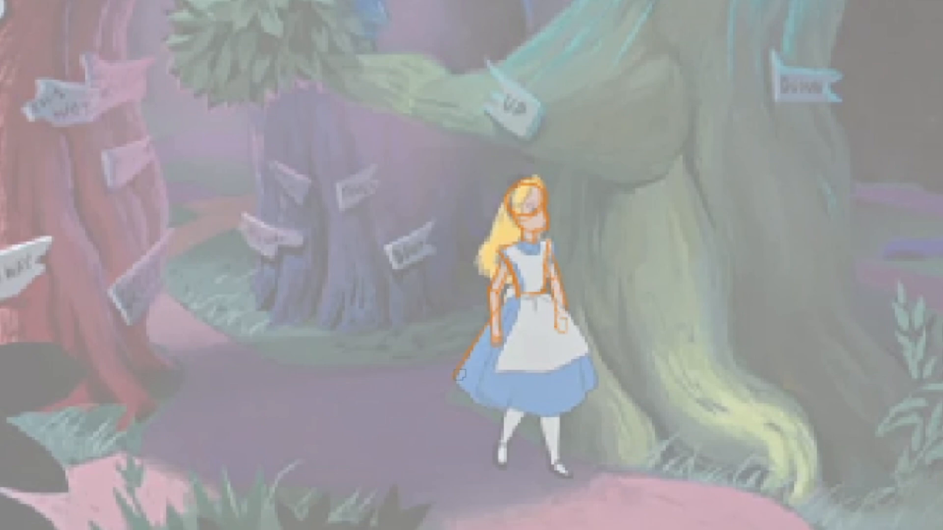
{"action": "mouse_move", "coordinate": [462, 376]}
{"action": "left_mouse_down"}
{"action": "mouse_move", "coordinate": [520, 410]}
{"action": "mouse_move", "coordinate": [562, 404]}
{"action": "mouse_move", "coordinate": [592, 368]}
{"action": "mouse_move", "coordinate": [542, 345]}
{"action": "mouse_move", "coordinate": [530, 373]}
{"action": "left_mouse_up"}
{"action": "left_click_drag", "start_coordinate": [543, 342], "coordinate": [533, 398]}
{"action": "left_click_drag", "start_coordinate": [514, 334], "coordinate": [505, 394]}
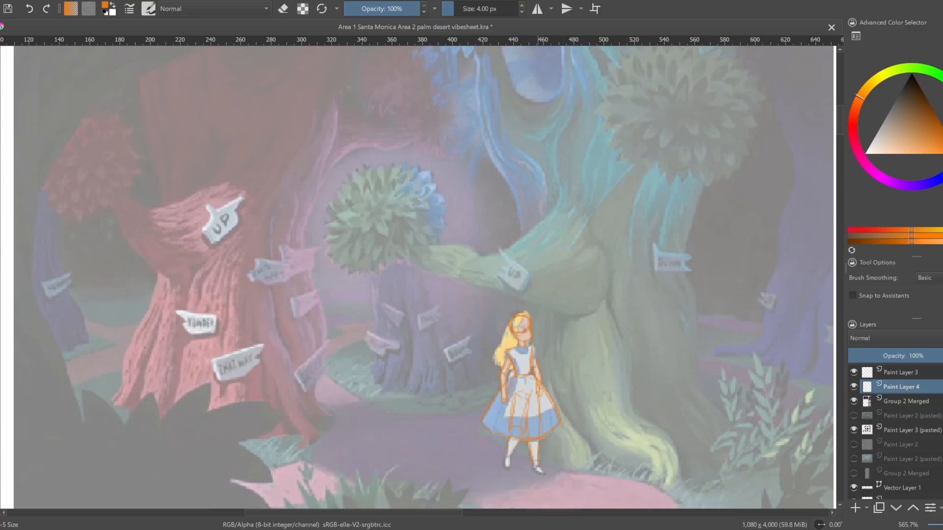
Try to sketch a second construction figure beside Alice with a round head, jaw, torso and flared skirt
{"action": "scroll", "coordinate": [557, 412], "scroll_direction": "up", "scroll_amount": 2}
{"action": "left_click_drag", "start_coordinate": [543, 213], "coordinate": [538, 215]}
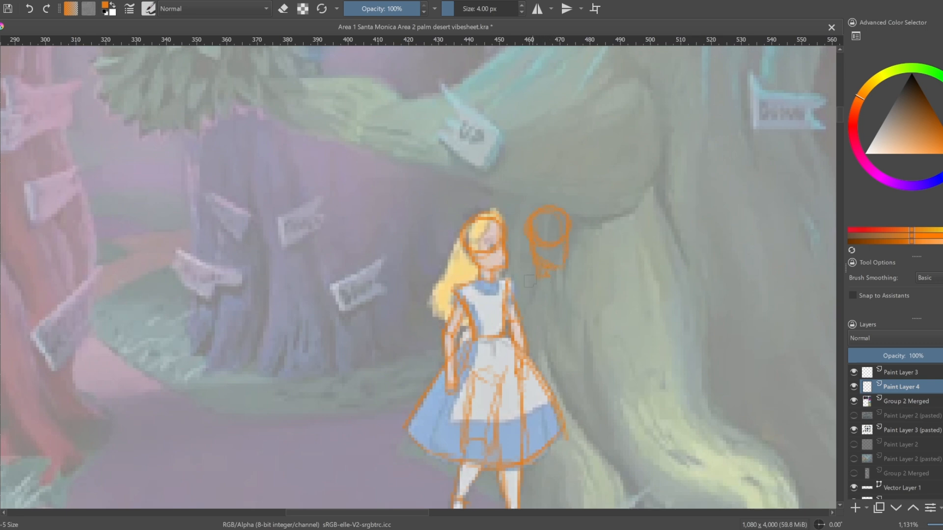
{"action": "left_click_drag", "start_coordinate": [565, 345], "coordinate": [633, 423]}
{"action": "left_click_drag", "start_coordinate": [536, 346], "coordinate": [522, 416]}
{"action": "left_click_drag", "start_coordinate": [526, 446], "coordinate": [666, 452]}
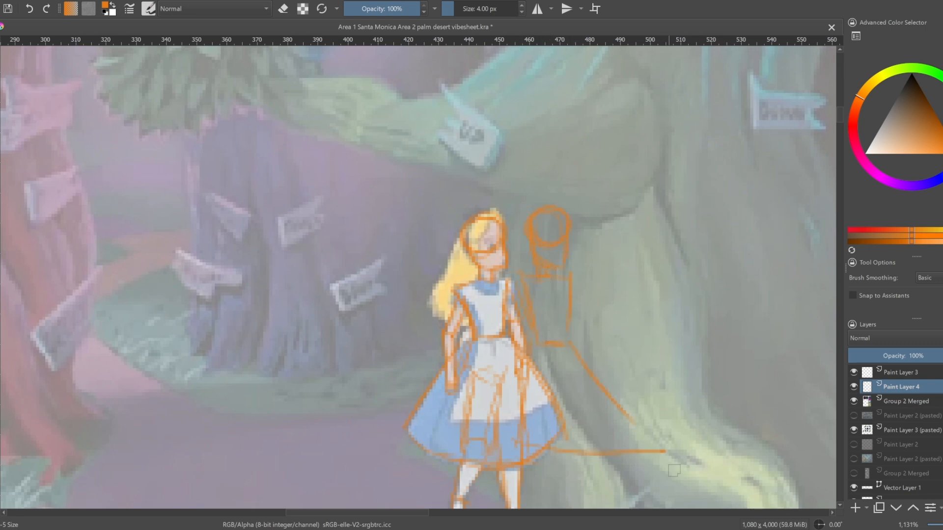
{"action": "key", "text": "ctrl+z"}
{"action": "key", "text": "ctrl+z"}
{"action": "key", "text": "ctrl+z"}
{"action": "key", "text": "ctrl+z"}
{"action": "key", "text": "ctrl+z"}
{"action": "key", "text": "ctrl+z"}
{"action": "key", "text": "ctrl+z"}
{"action": "key", "text": "ctrl+z"}
{"action": "key", "text": "ctrl+z"}
Sketch a head about 95 px wide, a circle with a jaw, in the blank area below the character sprites
{"action": "scroll", "coordinate": [604, 342], "scroll_direction": "down", "scroll_amount": 4}
{"action": "left_click_drag", "start_coordinate": [604, 342], "coordinate": [524, 246]}
{"action": "scroll", "coordinate": [524, 246], "scroll_direction": "up", "scroll_amount": 3}
{"action": "scroll", "coordinate": [524, 246], "scroll_direction": "down", "scroll_amount": 2}
{"action": "left_click_drag", "start_coordinate": [610, 491], "coordinate": [642, 331]}
{"action": "scroll", "coordinate": [642, 330], "scroll_direction": "down", "scroll_amount": 1}
{"action": "mouse_move", "coordinate": [660, 456]}
{"action": "left_mouse_down"}
{"action": "mouse_move", "coordinate": [599, 197]}
{"action": "mouse_move", "coordinate": [606, 214]}
{"action": "left_mouse_up"}
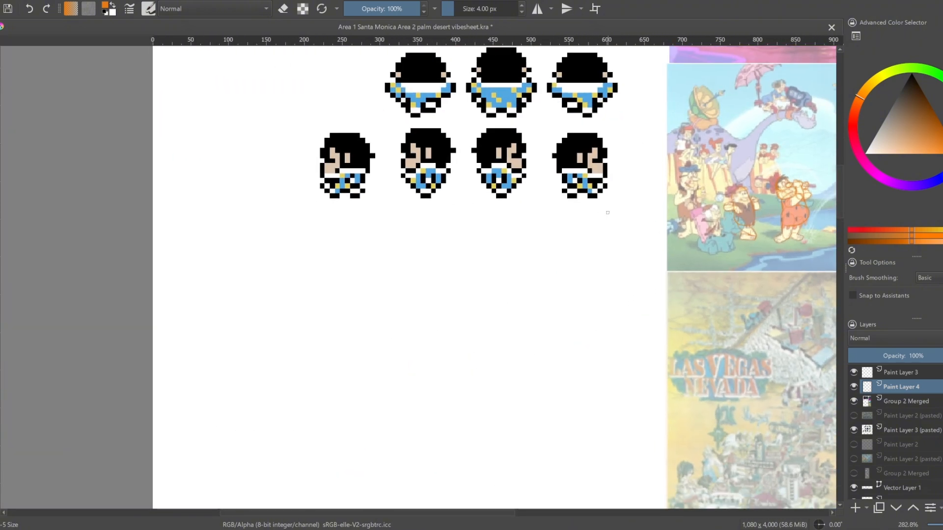
{"action": "mouse_move", "coordinate": [472, 280]}
{"action": "left_mouse_down"}
{"action": "mouse_move", "coordinate": [491, 297]}
{"action": "mouse_move", "coordinate": [471, 305]}
{"action": "mouse_move", "coordinate": [500, 313]}
{"action": "mouse_move", "coordinate": [502, 263]}
{"action": "mouse_move", "coordinate": [519, 269]}
{"action": "mouse_move", "coordinate": [515, 311]}
{"action": "mouse_move", "coordinate": [472, 258]}
{"action": "mouse_move", "coordinate": [513, 312]}
{"action": "mouse_move", "coordinate": [468, 316]}
{"action": "mouse_move", "coordinate": [469, 336]}
{"action": "left_mouse_up"}
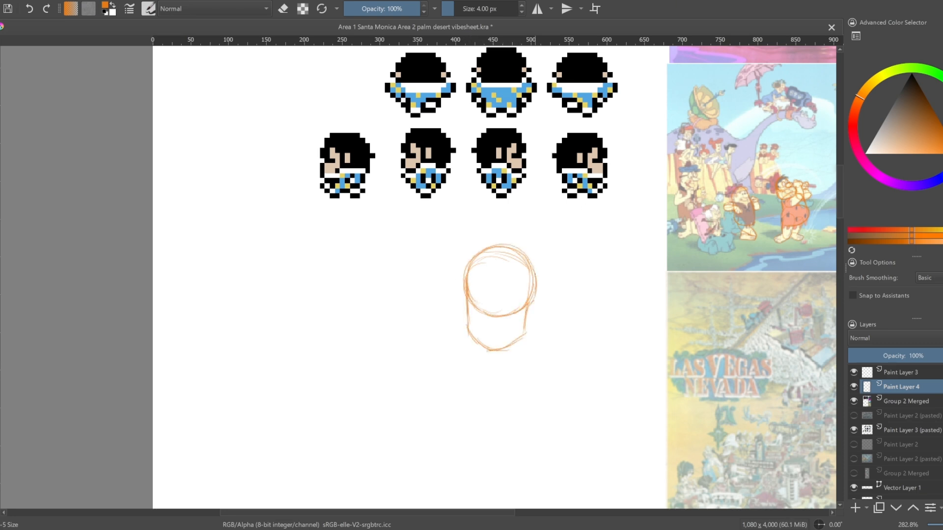
Add the back-of-head line and a short neck beneath the jaw of the sketched head
{"action": "left_click_drag", "start_coordinate": [533, 278], "coordinate": [520, 366]}
{"action": "left_click_drag", "start_coordinate": [493, 351], "coordinate": [493, 369]}
{"action": "left_click_drag", "start_coordinate": [525, 340], "coordinate": [520, 371]}
{"action": "left_click_drag", "start_coordinate": [495, 370], "coordinate": [518, 373]}
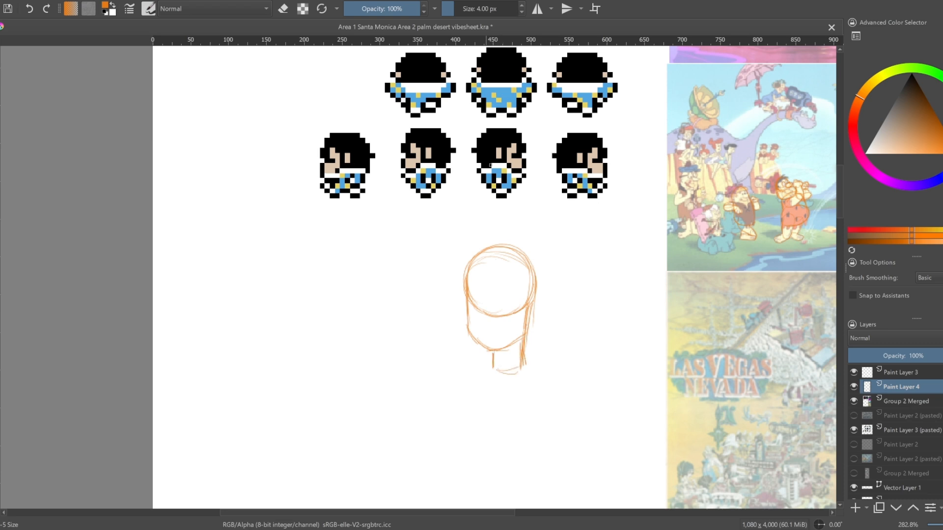
Select the orange construction tracing of Alice and copy it onto its own layer
{"action": "scroll", "coordinate": [491, 165], "scroll_direction": "down", "scroll_amount": 1}
{"action": "left_click_drag", "start_coordinate": [491, 166], "coordinate": [480, 396]}
{"action": "key", "text": "ctrl+r"}
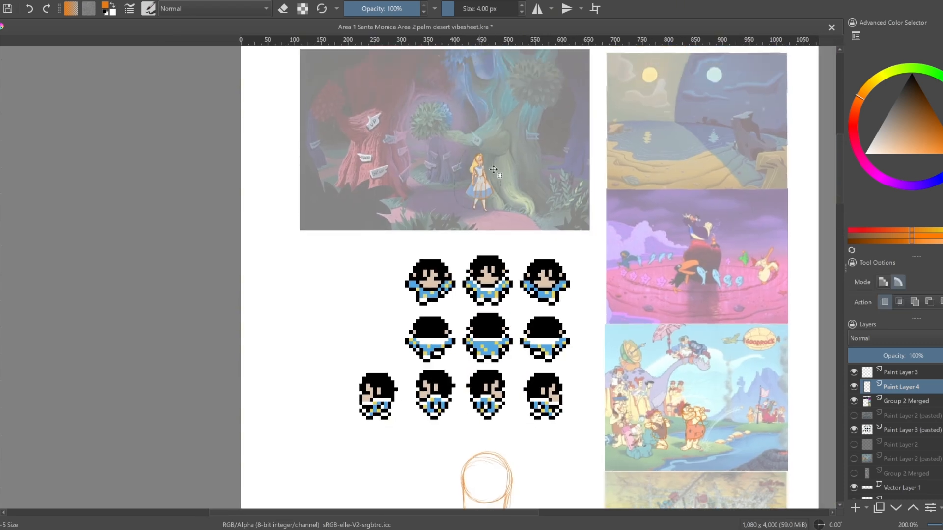
{"action": "mouse_move", "coordinate": [488, 163]}
{"action": "left_mouse_down"}
{"action": "mouse_move", "coordinate": [479, 159]}
{"action": "mouse_move", "coordinate": [389, 381]}
{"action": "left_mouse_up"}
{"action": "key", "text": "ctrl+j"}
Move the copied Alice tracing below the character sprites, beside the head sketch, and enlarge it to about 510 px tall
{"action": "key", "text": "ctrl+t"}
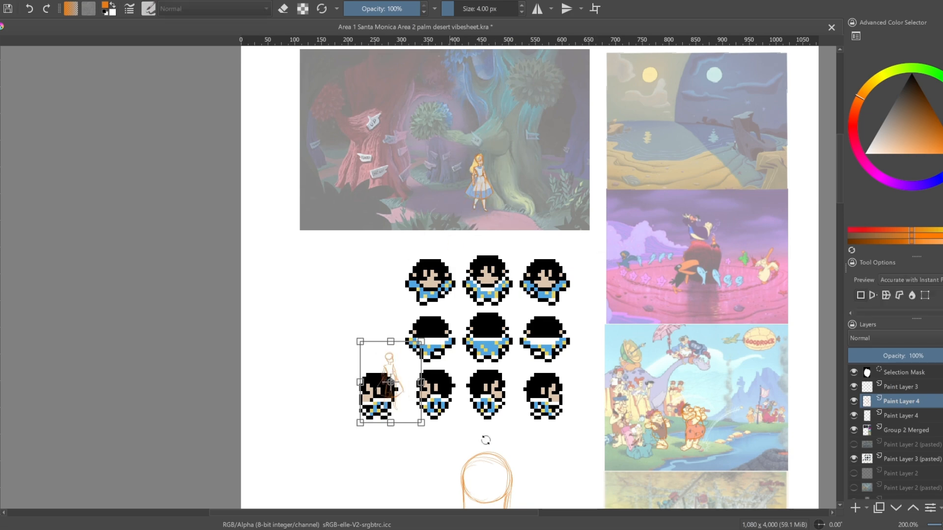
{"action": "left_click_drag", "start_coordinate": [484, 440], "coordinate": [533, 188]}
{"action": "mouse_move", "coordinate": [447, 148]}
{"action": "left_mouse_down"}
{"action": "mouse_move", "coordinate": [333, 326]}
{"action": "mouse_move", "coordinate": [395, 271]}
{"action": "left_mouse_up"}
{"action": "left_click_drag", "start_coordinate": [419, 294], "coordinate": [549, 466]}
{"action": "left_click_drag", "start_coordinate": [510, 422], "coordinate": [430, 382]}
{"action": "mouse_move", "coordinate": [468, 427]}
{"action": "left_mouse_down"}
{"action": "mouse_move", "coordinate": [537, 513]}
{"action": "mouse_move", "coordinate": [486, 346]}
{"action": "left_mouse_up"}
{"action": "left_click_drag", "start_coordinate": [487, 354], "coordinate": [509, 389]}
{"action": "left_click_drag", "start_coordinate": [417, 271], "coordinate": [432, 363]}
{"action": "mouse_move", "coordinate": [432, 363]}
{"action": "left_mouse_down"}
{"action": "mouse_move", "coordinate": [421, 335]}
{"action": "mouse_move", "coordinate": [423, 347]}
{"action": "left_mouse_up"}
{"action": "key", "text": "Return"}
{"action": "key", "text": "ctrl+shift+a"}
{"action": "scroll", "coordinate": [557, 259], "scroll_direction": "up", "scroll_amount": 1}
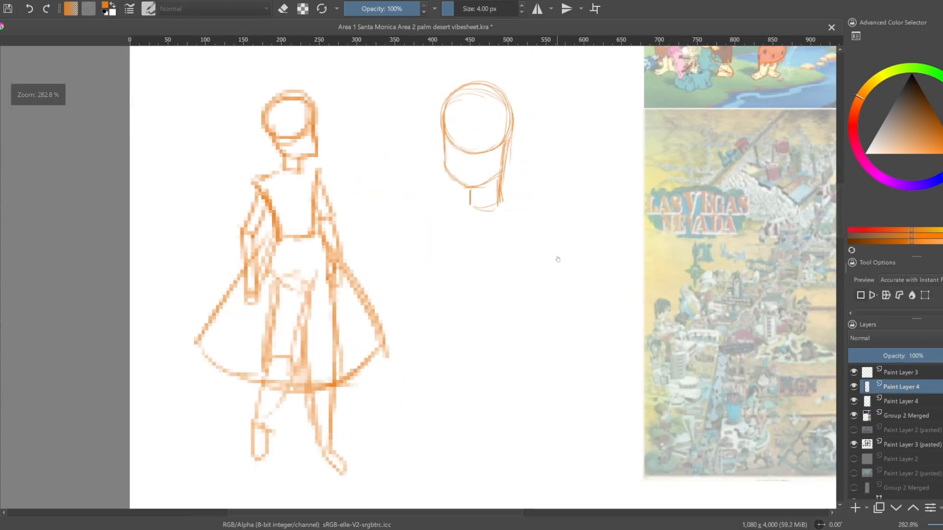
Erase the large head sketch beside the enlarged Alice tracing from the lower Paint Layer 4 with a 41 px eraser
{"action": "left_click_drag", "start_coordinate": [556, 243], "coordinate": [538, 254]}
{"action": "left_click", "coordinate": [856, 404]}
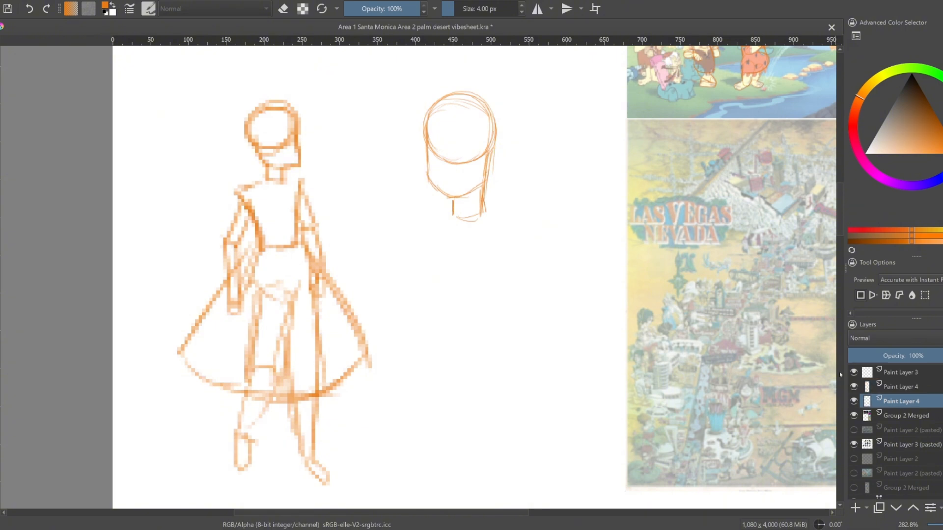
{"action": "key", "text": "ctrl+t"}
{"action": "key", "text": "Escape"}
{"action": "key", "text": "b"}
{"action": "key", "text": "e"}
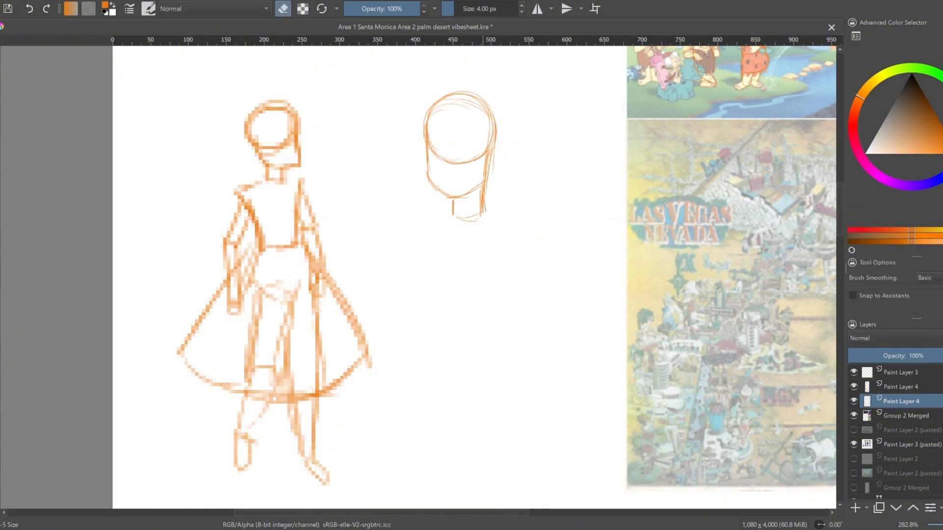
{"action": "key", "text": "bracketright"}
{"action": "key", "text": "bracketright"}
{"action": "key", "text": "bracketright"}
{"action": "key", "text": "bracketright"}
{"action": "key", "text": "bracketright"}
{"action": "key", "text": "bracketright"}
{"action": "key", "text": "bracketright"}
{"action": "key", "text": "bracketright"}
{"action": "key", "text": "bracketright"}
{"action": "key", "text": "bracketright"}
{"action": "key", "text": "bracketright"}
{"action": "key", "text": "bracketright"}
{"action": "key", "text": "bracketright"}
{"action": "key", "text": "bracketright"}
{"action": "key", "text": "bracketright"}
{"action": "key", "text": "bracketright"}
{"action": "key", "text": "bracketright"}
{"action": "key", "text": "bracketright"}
{"action": "key", "text": "bracketright"}
{"action": "key", "text": "bracketright"}
{"action": "mouse_move", "coordinate": [484, 213]}
{"action": "left_mouse_down"}
{"action": "mouse_move", "coordinate": [489, 113]}
{"action": "mouse_move", "coordinate": [436, 190]}
{"action": "mouse_move", "coordinate": [462, 85]}
{"action": "mouse_move", "coordinate": [463, 203]}
{"action": "left_mouse_up"}
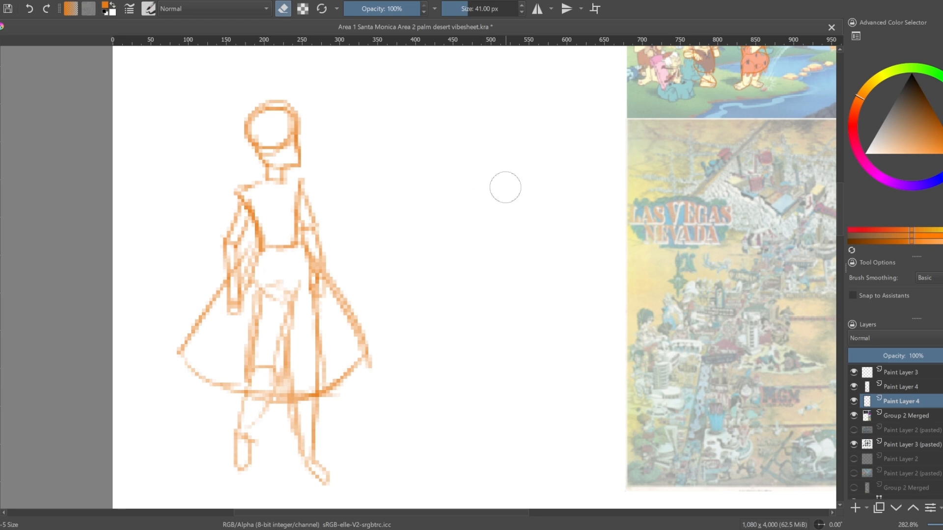
On a new paint layer, sketch a head about 60 px wide with jaw and neck beside the Alice tracing, brush size 12 px
{"action": "left_click", "coordinate": [855, 508]}
{"action": "key", "text": "bracketleft"}
{"action": "key", "text": "bracketleft"}
{"action": "key", "text": "bracketleft"}
{"action": "key", "text": "bracketleft"}
{"action": "key", "text": "bracketleft"}
{"action": "key", "text": "bracketleft"}
{"action": "key", "text": "bracketleft"}
{"action": "key", "text": "bracketleft"}
{"action": "key", "text": "bracketleft"}
{"action": "key", "text": "bracketleft"}
{"action": "key", "text": "bracketleft"}
{"action": "key", "text": "bracketleft"}
{"action": "key", "text": "bracketleft"}
{"action": "key", "text": "bracketleft"}
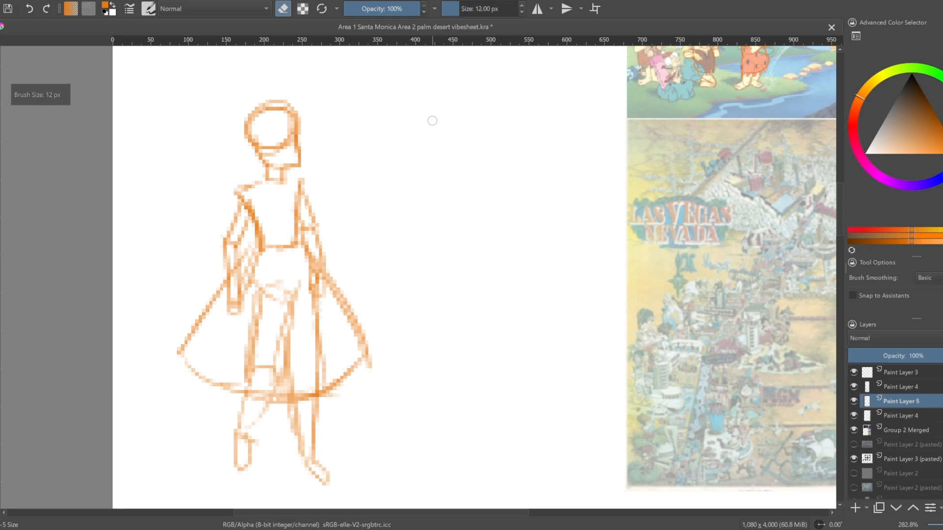
{"action": "key", "text": "e"}
{"action": "mouse_move", "coordinate": [432, 121]}
{"action": "left_mouse_down"}
{"action": "mouse_move", "coordinate": [419, 135]}
{"action": "mouse_move", "coordinate": [449, 145]}
{"action": "mouse_move", "coordinate": [422, 143]}
{"action": "mouse_move", "coordinate": [430, 105]}
{"action": "left_mouse_up"}
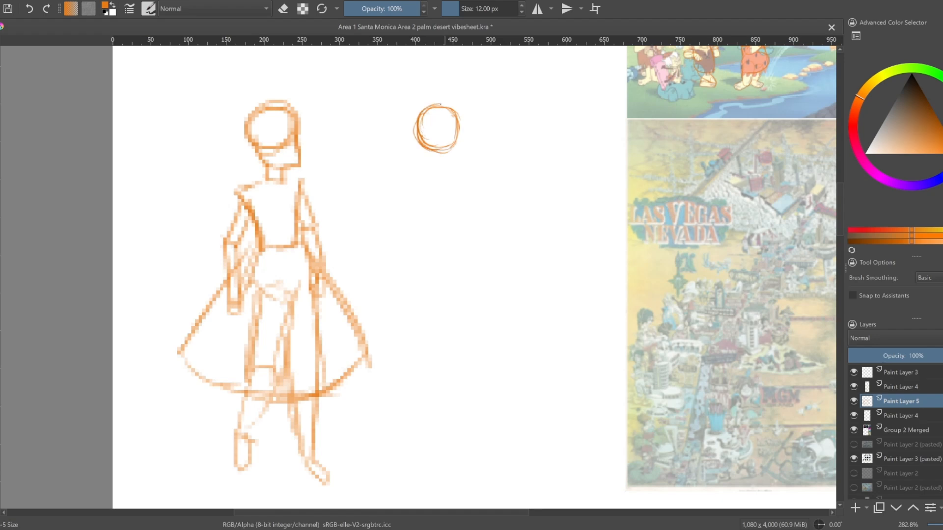
{"action": "mouse_move", "coordinate": [416, 140]}
{"action": "left_mouse_down"}
{"action": "mouse_move", "coordinate": [440, 161]}
{"action": "mouse_move", "coordinate": [451, 149]}
{"action": "mouse_move", "coordinate": [447, 168]}
{"action": "left_mouse_up"}
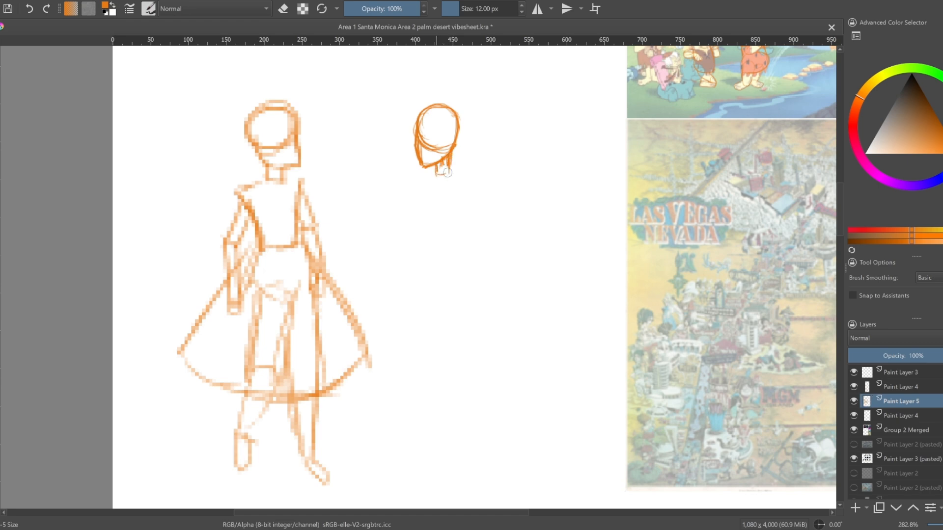
Sketch an oval chest about 100 px wide below the new head and a torso tapering down to the waist
{"action": "scroll", "coordinate": [471, 166], "scroll_direction": "up", "scroll_amount": 5}
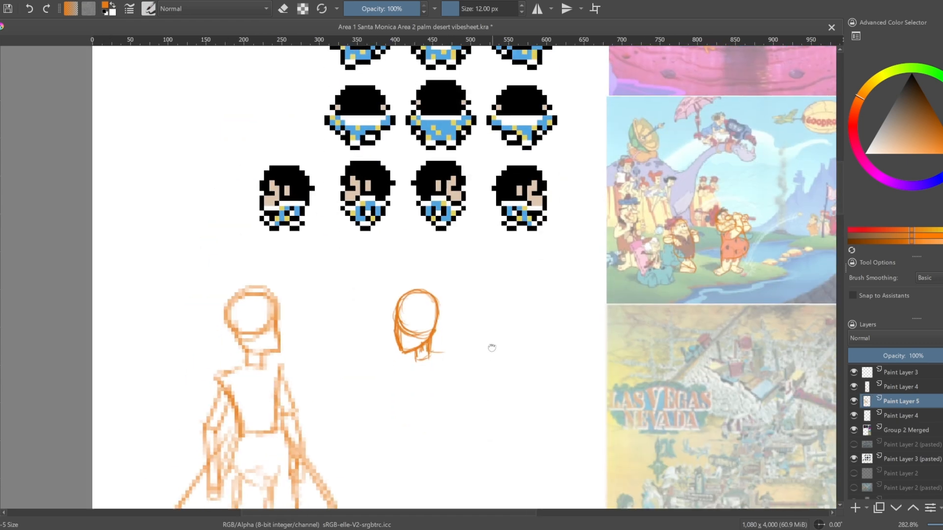
{"action": "mouse_move", "coordinate": [462, 342]}
{"action": "left_mouse_down"}
{"action": "mouse_move", "coordinate": [445, 395]}
{"action": "mouse_move", "coordinate": [424, 361]}
{"action": "mouse_move", "coordinate": [464, 339]}
{"action": "left_mouse_up"}
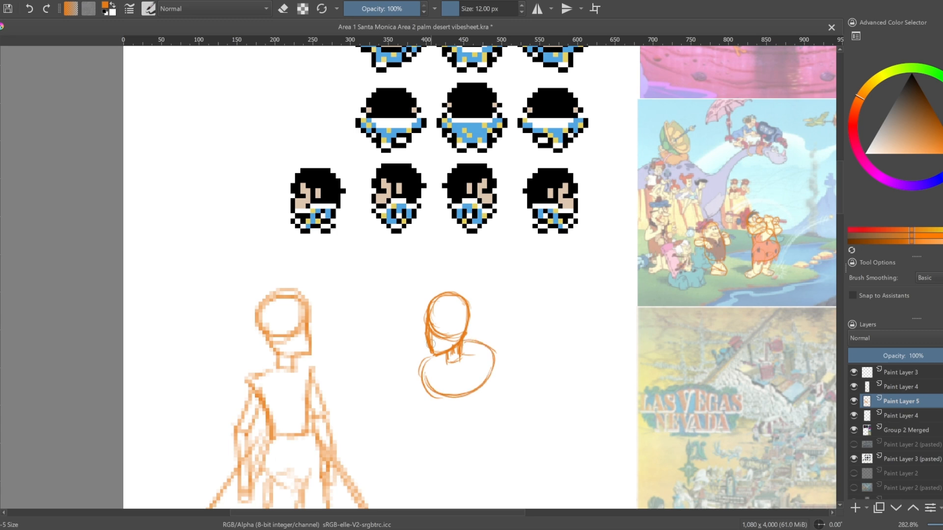
{"action": "left_click_drag", "start_coordinate": [421, 361], "coordinate": [466, 339]}
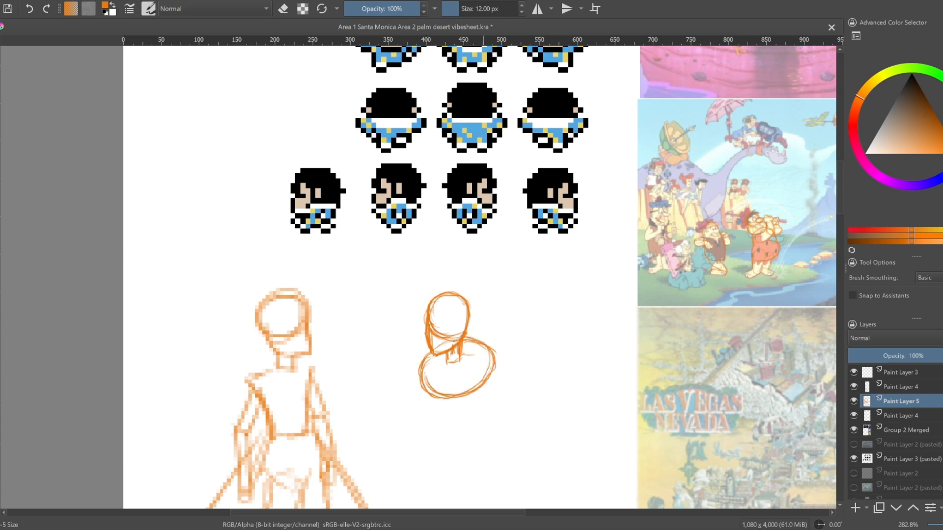
{"action": "left_click_drag", "start_coordinate": [552, 387], "coordinate": [550, 359]}
{"action": "mouse_move", "coordinate": [494, 331]}
{"action": "left_mouse_down"}
{"action": "mouse_move", "coordinate": [514, 336]}
{"action": "mouse_move", "coordinate": [487, 334]}
{"action": "mouse_move", "coordinate": [466, 403]}
{"action": "left_mouse_up"}
{"action": "left_click_drag", "start_coordinate": [481, 366], "coordinate": [469, 402]}
{"action": "mouse_move", "coordinate": [443, 328]}
{"action": "left_mouse_down"}
{"action": "mouse_move", "coordinate": [430, 379]}
{"action": "mouse_move", "coordinate": [448, 407]}
{"action": "mouse_move", "coordinate": [473, 402]}
{"action": "left_mouse_up"}
{"action": "left_click_drag", "start_coordinate": [437, 399], "coordinate": [469, 405]}
{"action": "left_click_drag", "start_coordinate": [496, 347], "coordinate": [481, 388]}
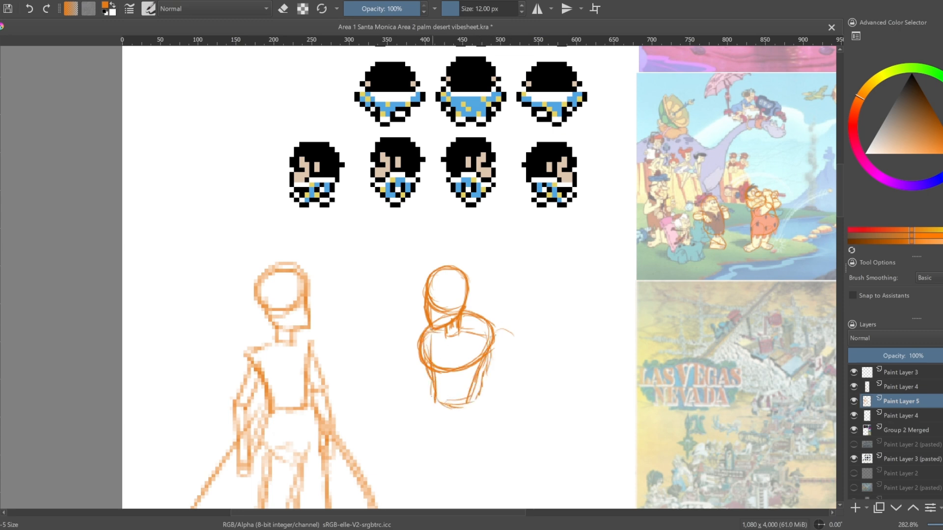
Add round shoulder shapes on both sides of the oval chest
{"action": "scroll", "coordinate": [564, 289], "scroll_direction": "down", "scroll_amount": 3}
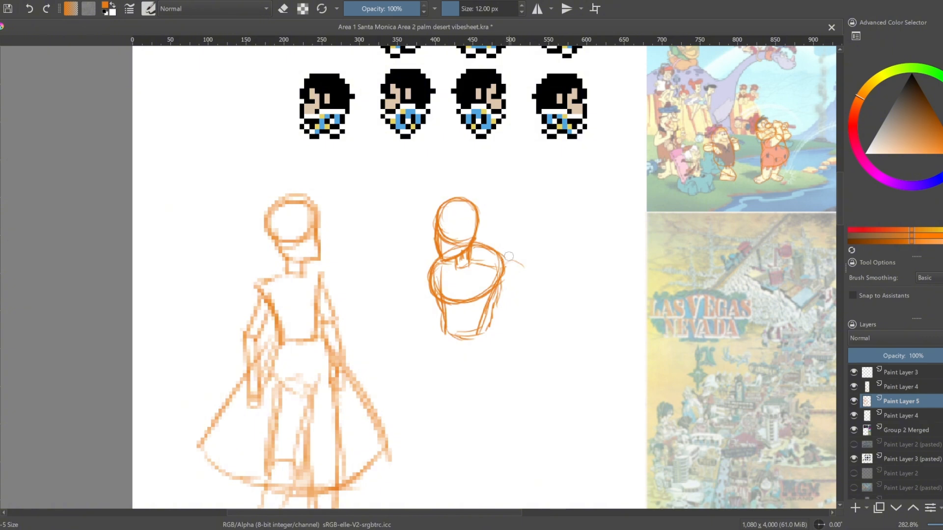
{"action": "mouse_move", "coordinate": [513, 265]}
{"action": "left_mouse_down"}
{"action": "mouse_move", "coordinate": [501, 287]}
{"action": "mouse_move", "coordinate": [522, 296]}
{"action": "mouse_move", "coordinate": [493, 277]}
{"action": "mouse_move", "coordinate": [529, 287]}
{"action": "left_mouse_up"}
{"action": "mouse_move", "coordinate": [433, 262]}
{"action": "left_mouse_down"}
{"action": "mouse_move", "coordinate": [417, 289]}
{"action": "mouse_move", "coordinate": [443, 286]}
{"action": "left_mouse_up"}
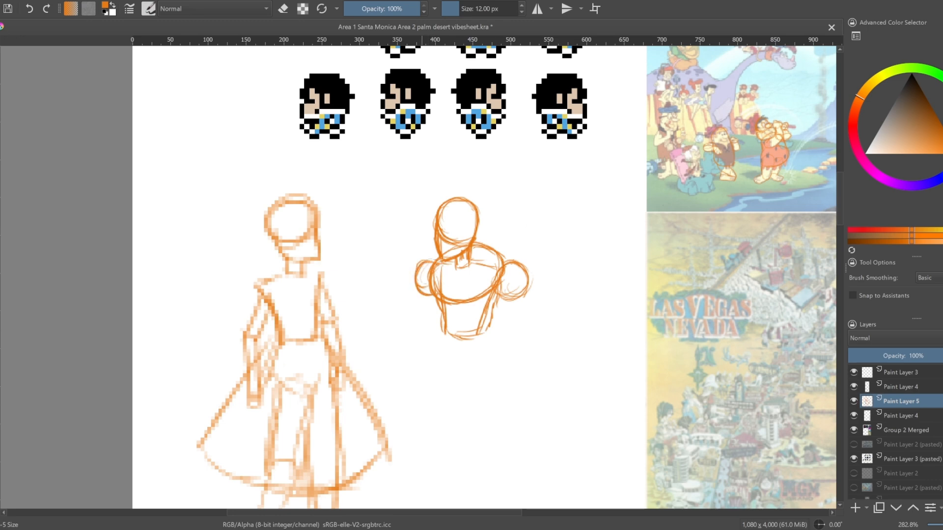
Sketch the hips and two long, straight legs with thigh and calf contours below the waist
{"action": "left_click_drag", "start_coordinate": [487, 339], "coordinate": [493, 402]}
{"action": "left_click_drag", "start_coordinate": [439, 329], "coordinate": [431, 419]}
{"action": "left_click_drag", "start_coordinate": [490, 336], "coordinate": [491, 418]}
{"action": "left_click_drag", "start_coordinate": [447, 351], "coordinate": [466, 424]}
{"action": "left_click_drag", "start_coordinate": [496, 386], "coordinate": [493, 419]}
{"action": "left_click_drag", "start_coordinate": [534, 404], "coordinate": [535, 350]}
{"action": "left_click_drag", "start_coordinate": [494, 361], "coordinate": [490, 452]}
{"action": "left_click_drag", "start_coordinate": [468, 367], "coordinate": [475, 450]}
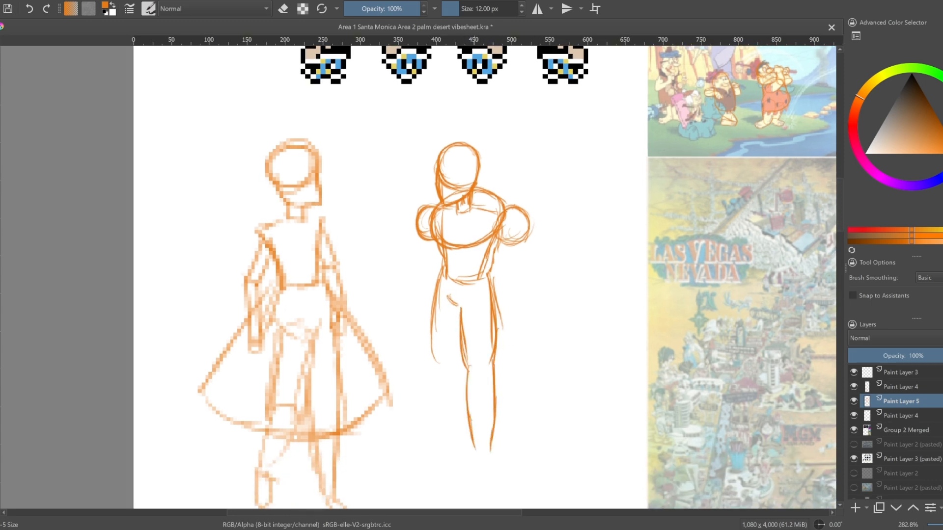
{"action": "left_click_drag", "start_coordinate": [436, 358], "coordinate": [441, 432]}
Draw the arm under the larger shoulder circle, its forearm bent inward and ending in a fist over the thigh
{"action": "left_click_drag", "start_coordinate": [522, 337], "coordinate": [521, 328]}
{"action": "mouse_move", "coordinate": [522, 231]}
{"action": "left_mouse_down"}
{"action": "mouse_move", "coordinate": [515, 265]}
{"action": "mouse_move", "coordinate": [493, 269]}
{"action": "mouse_move", "coordinate": [515, 265]}
{"action": "left_mouse_up"}
{"action": "mouse_move", "coordinate": [494, 236]}
{"action": "left_mouse_down"}
{"action": "mouse_move", "coordinate": [499, 257]}
{"action": "mouse_move", "coordinate": [519, 260]}
{"action": "mouse_move", "coordinate": [513, 274]}
{"action": "mouse_move", "coordinate": [497, 270]}
{"action": "left_mouse_up"}
{"action": "key", "text": "ctrl+z"}
{"action": "key", "text": "ctrl+z"}
{"action": "key", "text": "ctrl+z"}
{"action": "key", "text": "ctrl+z"}
{"action": "key", "text": "ctrl+z"}
{"action": "mouse_move", "coordinate": [498, 271]}
{"action": "left_mouse_down"}
{"action": "mouse_move", "coordinate": [509, 276]}
{"action": "mouse_move", "coordinate": [481, 308]}
{"action": "left_mouse_up"}
{"action": "mouse_move", "coordinate": [486, 286]}
{"action": "left_mouse_down"}
{"action": "mouse_move", "coordinate": [481, 310]}
{"action": "mouse_move", "coordinate": [497, 307]}
{"action": "left_mouse_up"}
{"action": "mouse_move", "coordinate": [509, 275]}
{"action": "left_mouse_down"}
{"action": "mouse_move", "coordinate": [491, 319]}
{"action": "mouse_move", "coordinate": [478, 314]}
{"action": "left_mouse_up"}
{"action": "key", "text": "e"}
{"action": "key", "text": "e"}
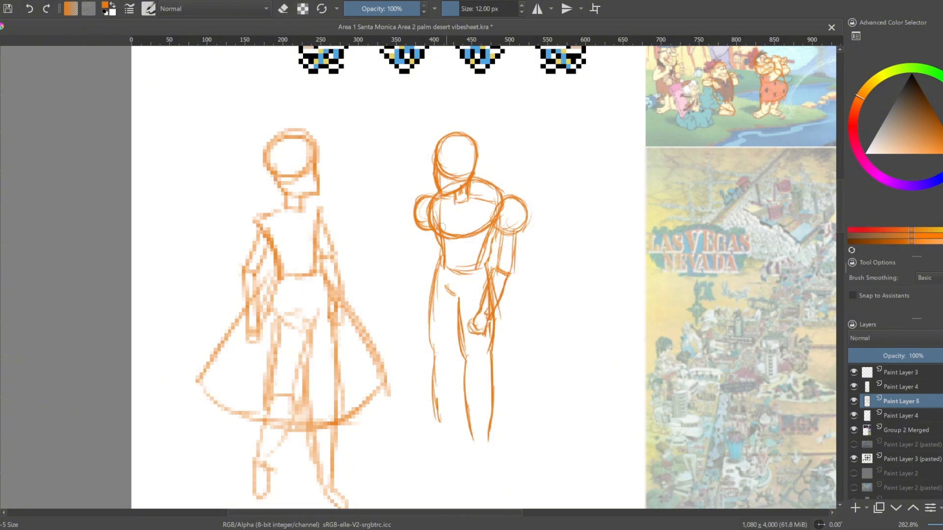
Draw the other arm hanging straight from the smaller shoulder circle, with an upper arm and a tapering forearm
{"action": "mouse_move", "coordinate": [429, 231]}
{"action": "left_mouse_down"}
{"action": "mouse_move", "coordinate": [419, 271]}
{"action": "mouse_move", "coordinate": [431, 271]}
{"action": "left_mouse_up"}
{"action": "left_click_drag", "start_coordinate": [424, 266], "coordinate": [421, 318]}
{"action": "left_click_drag", "start_coordinate": [434, 264], "coordinate": [425, 318]}
{"action": "left_click_drag", "start_coordinate": [418, 289], "coordinate": [427, 269]}
{"action": "left_click_drag", "start_coordinate": [423, 232], "coordinate": [419, 270]}
{"action": "mouse_move", "coordinate": [423, 231]}
{"action": "left_mouse_down"}
{"action": "mouse_move", "coordinate": [421, 264]}
{"action": "mouse_move", "coordinate": [431, 273]}
{"action": "left_mouse_up"}
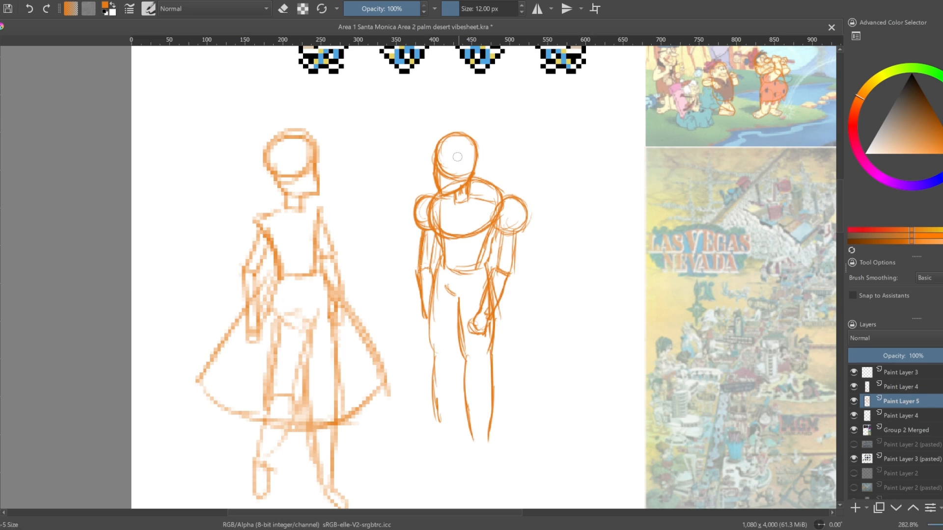
Rough in the ankle and a long sideways foot at the leg ends, erasing the foot's outer tip
{"action": "left_click_drag", "start_coordinate": [487, 143], "coordinate": [475, 155]}
{"action": "left_click_drag", "start_coordinate": [513, 236], "coordinate": [512, 162]}
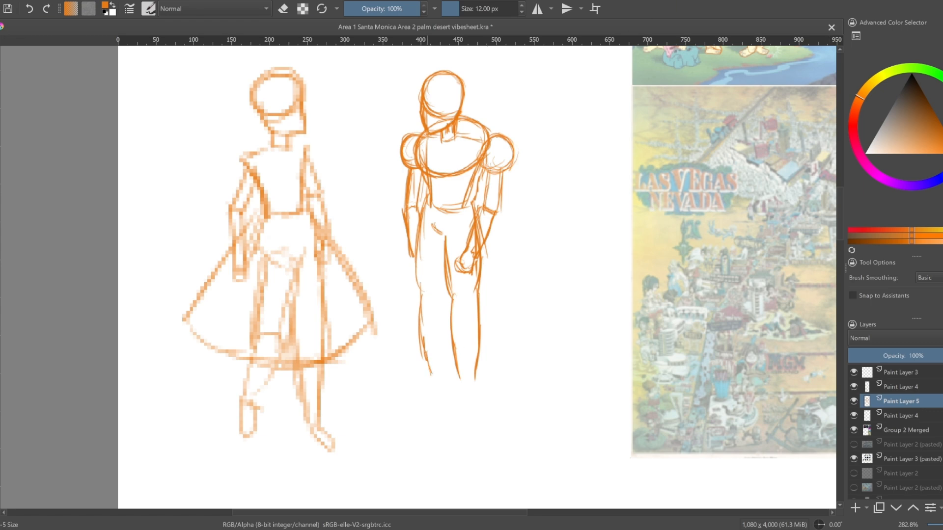
{"action": "left_click_drag", "start_coordinate": [427, 240], "coordinate": [410, 382]}
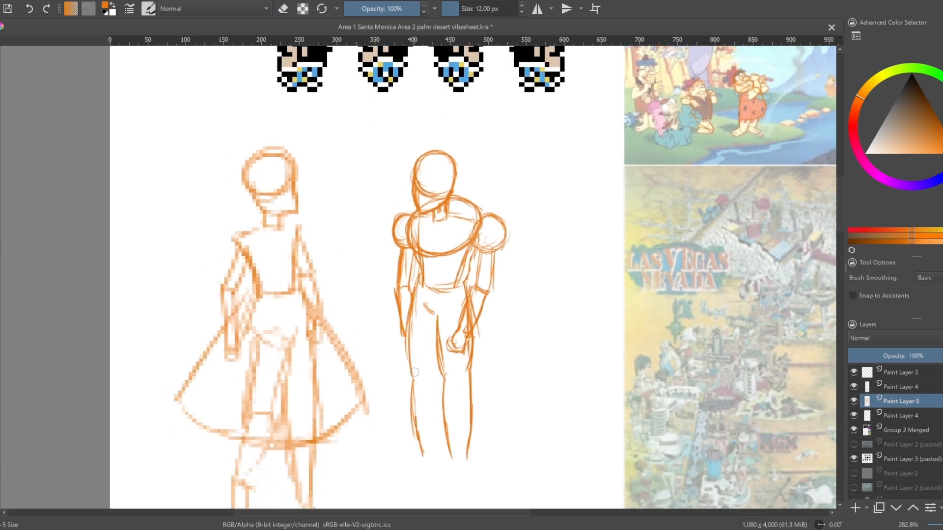
{"action": "left_click_drag", "start_coordinate": [420, 456], "coordinate": [438, 460]}
{"action": "mouse_move", "coordinate": [440, 431]}
{"action": "left_mouse_down"}
{"action": "mouse_move", "coordinate": [439, 459]}
{"action": "mouse_move", "coordinate": [450, 460]}
{"action": "left_mouse_up"}
{"action": "mouse_move", "coordinate": [450, 461]}
{"action": "left_mouse_down"}
{"action": "mouse_move", "coordinate": [466, 462]}
{"action": "mouse_move", "coordinate": [396, 461]}
{"action": "mouse_move", "coordinate": [399, 472]}
{"action": "mouse_move", "coordinate": [425, 473]}
{"action": "left_mouse_up"}
{"action": "left_click_drag", "start_coordinate": [480, 462], "coordinate": [475, 423]}
{"action": "key", "text": "e"}
{"action": "left_click_drag", "start_coordinate": [389, 404], "coordinate": [378, 426]}
{"action": "mouse_move", "coordinate": [493, 293]}
{"action": "left_mouse_down"}
{"action": "mouse_move", "coordinate": [470, 526]}
{"action": "mouse_move", "coordinate": [510, 436]}
{"action": "mouse_move", "coordinate": [529, 243]}
{"action": "left_mouse_up"}
{"action": "key", "text": "e"}
Redraw the sideways-pointing foot with a shorter tip and a flat sole
{"action": "mouse_move", "coordinate": [404, 367]}
{"action": "left_mouse_down"}
{"action": "mouse_move", "coordinate": [436, 372]}
{"action": "mouse_move", "coordinate": [428, 361]}
{"action": "mouse_move", "coordinate": [417, 373]}
{"action": "left_mouse_up"}
{"action": "key", "text": "e"}
{"action": "key", "text": "e"}
{"action": "left_click_drag", "start_coordinate": [451, 366], "coordinate": [425, 376]}
{"action": "left_click_drag", "start_coordinate": [415, 379], "coordinate": [470, 382]}
{"action": "key", "text": "e"}
{"action": "left_click_drag", "start_coordinate": [447, 367], "coordinate": [416, 380]}
Draw a rounded, forward-facing foot under the other leg, erasing excess lines around it
{"action": "key", "text": "e"}
{"action": "mouse_move", "coordinate": [421, 380]}
{"action": "left_mouse_down"}
{"action": "mouse_move", "coordinate": [491, 390]}
{"action": "mouse_move", "coordinate": [497, 376]}
{"action": "left_mouse_up"}
{"action": "key", "text": "e"}
{"action": "mouse_move", "coordinate": [473, 369]}
{"action": "left_mouse_down"}
{"action": "mouse_move", "coordinate": [475, 392]}
{"action": "mouse_move", "coordinate": [497, 375]}
{"action": "mouse_move", "coordinate": [481, 392]}
{"action": "left_mouse_up"}
{"action": "key", "text": "e"}
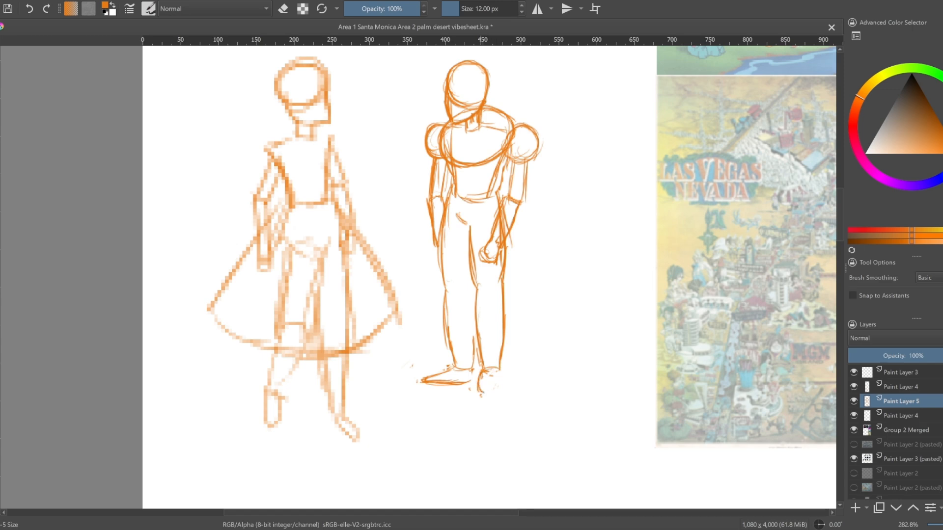
Clean up the outer thigh and knee contour of the leg with the sideways foot
{"action": "key", "text": "e"}
{"action": "key", "text": "e"}
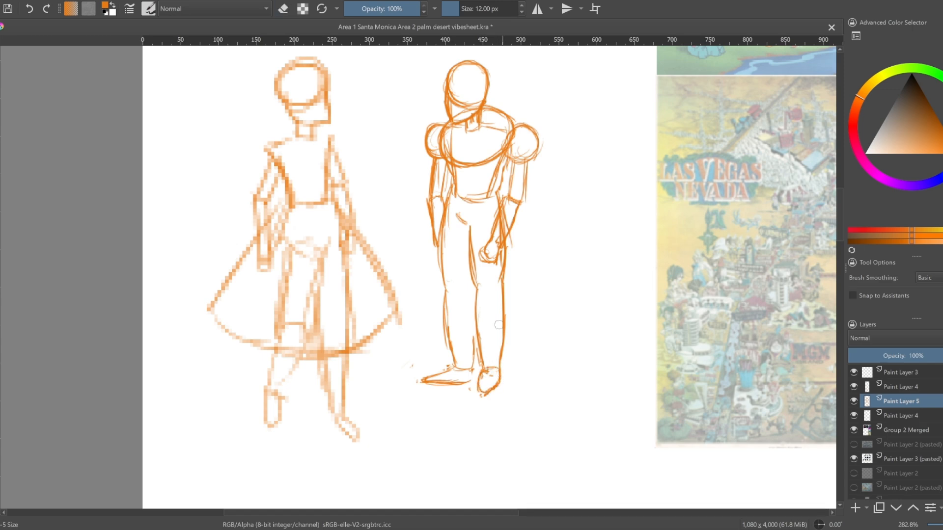
{"action": "key", "text": "e"}
{"action": "left_click_drag", "start_coordinate": [535, 282], "coordinate": [538, 353]}
{"action": "key", "text": "e"}
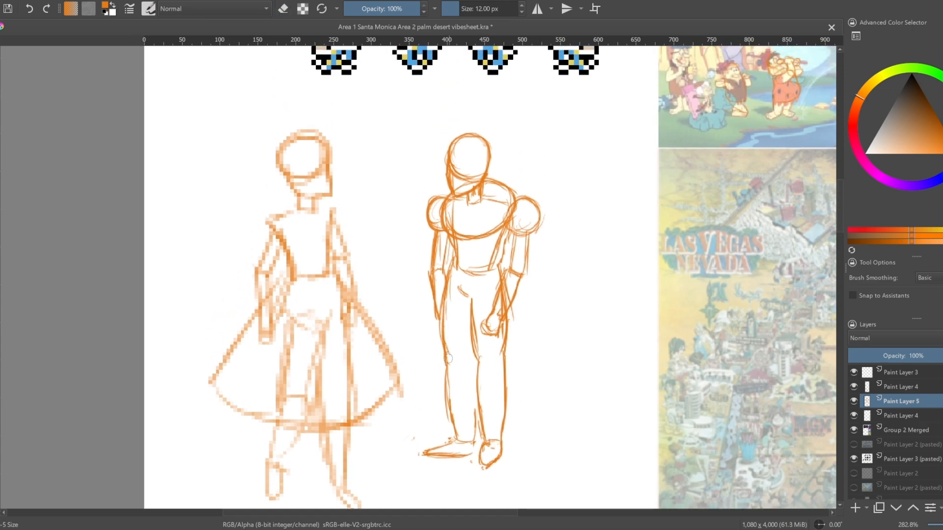
{"action": "key", "text": "e"}
{"action": "mouse_move", "coordinate": [440, 341]}
{"action": "left_mouse_down"}
{"action": "mouse_move", "coordinate": [456, 271]}
{"action": "mouse_move", "coordinate": [446, 320]}
{"action": "left_mouse_up"}
Replace the small crotch mark with a curved pelvis shape running from the hips to between the legs
{"action": "key", "text": "e"}
{"action": "key", "text": "e"}
{"action": "key", "text": "e"}
{"action": "left_click_drag", "start_coordinate": [459, 288], "coordinate": [470, 300]}
{"action": "key", "text": "e"}
{"action": "mouse_move", "coordinate": [460, 287]}
{"action": "left_mouse_down"}
{"action": "mouse_move", "coordinate": [470, 304]}
{"action": "mouse_move", "coordinate": [463, 301]}
{"action": "left_mouse_up"}
Clean up the torso sides under the chest oval and redraw the waist lines
{"action": "key", "text": "e"}
{"action": "left_click_drag", "start_coordinate": [453, 278], "coordinate": [463, 302]}
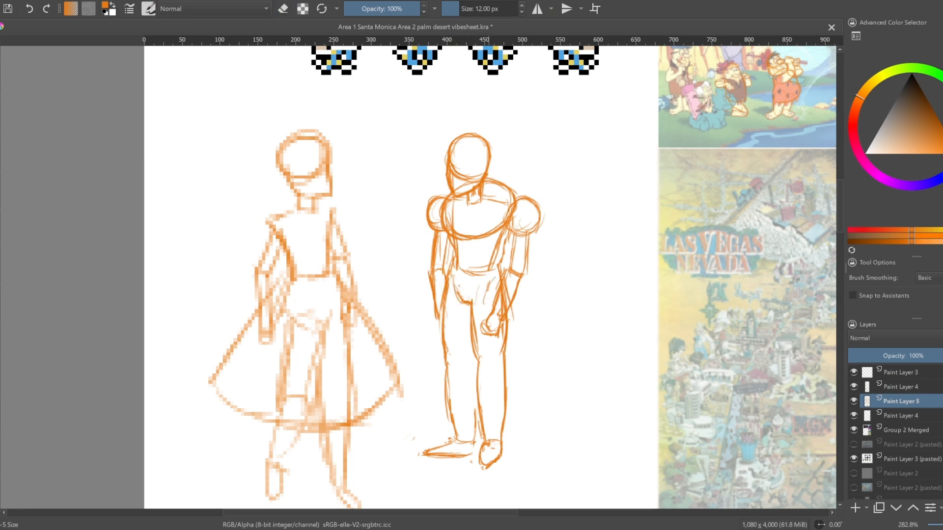
{"action": "key", "text": "e"}
{"action": "key", "text": "e"}
{"action": "mouse_move", "coordinate": [455, 258]}
{"action": "left_mouse_down"}
{"action": "mouse_move", "coordinate": [454, 243]}
{"action": "mouse_move", "coordinate": [456, 257]}
{"action": "left_mouse_up"}
{"action": "left_click_drag", "start_coordinate": [451, 248], "coordinate": [456, 269]}
Erase the overlapping lines around the waist and tidy the upper arm of the bent arm
{"action": "key", "text": "e"}
{"action": "key", "text": "e"}
{"action": "left_click_drag", "start_coordinate": [503, 236], "coordinate": [498, 267]}
{"action": "key", "text": "e"}
{"action": "mouse_move", "coordinate": [506, 235]}
{"action": "left_mouse_down"}
{"action": "mouse_move", "coordinate": [498, 261]}
{"action": "mouse_move", "coordinate": [449, 239]}
{"action": "mouse_move", "coordinate": [450, 264]}
{"action": "left_mouse_up"}
Reshape the figure's lower face and jaw, erasing the old construction lines inside the head
{"action": "key", "text": "e"}
{"action": "left_click_drag", "start_coordinate": [444, 232], "coordinate": [453, 275]}
{"action": "left_click_drag", "start_coordinate": [508, 231], "coordinate": [494, 264]}
{"action": "mouse_move", "coordinate": [507, 231]}
{"action": "left_mouse_down"}
{"action": "mouse_move", "coordinate": [492, 273]}
{"action": "mouse_move", "coordinate": [511, 246]}
{"action": "mouse_move", "coordinate": [510, 270]}
{"action": "left_mouse_up"}
{"action": "key", "text": "e"}
{"action": "key", "text": "e"}
{"action": "left_click_drag", "start_coordinate": [528, 237], "coordinate": [525, 275]}
{"action": "key", "text": "e"}
{"action": "mouse_move", "coordinate": [453, 169]}
{"action": "left_mouse_down"}
{"action": "mouse_move", "coordinate": [451, 197]}
{"action": "mouse_move", "coordinate": [471, 190]}
{"action": "left_mouse_up"}
{"action": "key", "text": "e"}
{"action": "mouse_move", "coordinate": [456, 195]}
{"action": "left_mouse_down"}
{"action": "mouse_move", "coordinate": [483, 175]}
{"action": "mouse_move", "coordinate": [464, 174]}
{"action": "left_mouse_up"}
{"action": "key", "text": "e"}
{"action": "left_click_drag", "start_coordinate": [496, 152], "coordinate": [482, 347]}
{"action": "mouse_move", "coordinate": [523, 189]}
{"action": "left_mouse_down"}
{"action": "mouse_move", "coordinate": [508, 427]}
{"action": "mouse_move", "coordinate": [538, 149]}
{"action": "left_mouse_up"}
Move the whole new figure up so that it stands level with the enlarged Alice tracing
{"action": "key", "text": "e"}
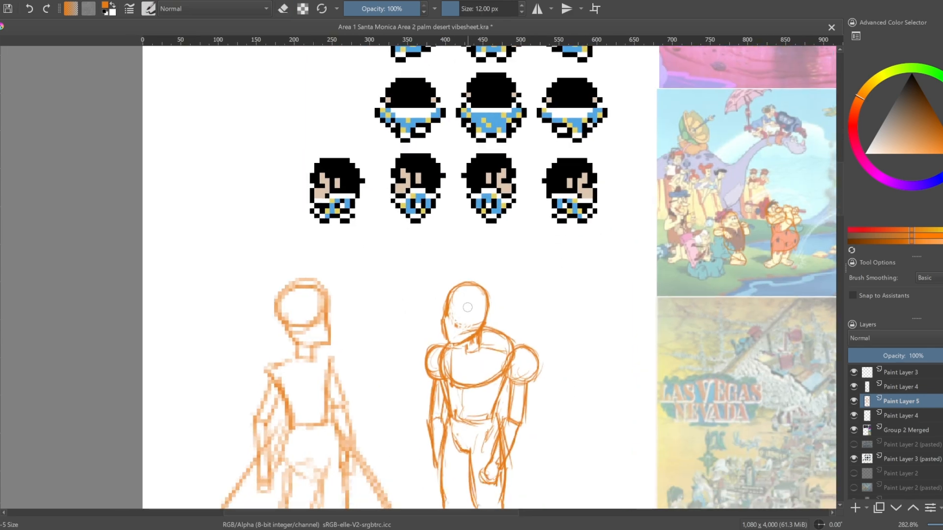
{"action": "key", "text": "e"}
{"action": "left_click_drag", "start_coordinate": [473, 303], "coordinate": [480, 160]}
{"action": "key", "text": "ctrl+t"}
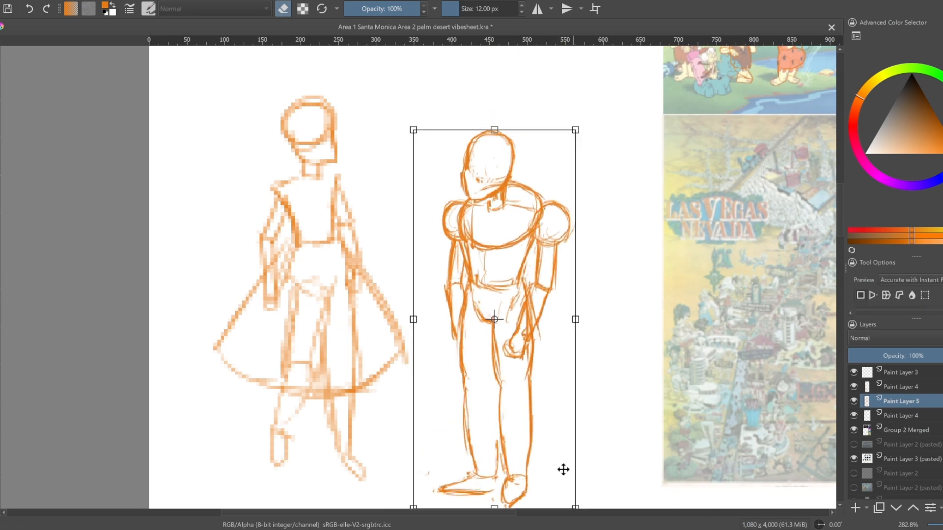
{"action": "left_click_drag", "start_coordinate": [563, 470], "coordinate": [561, 429]}
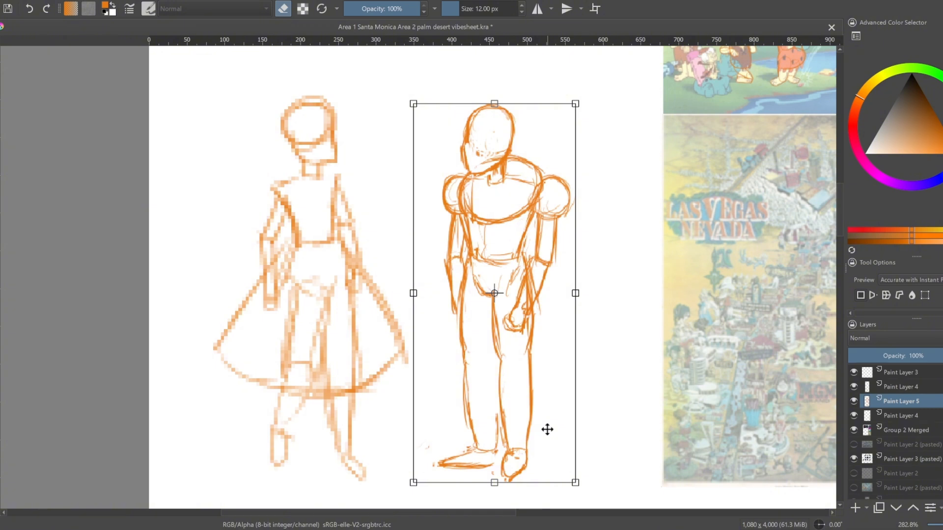
{"action": "key", "text": "Return"}
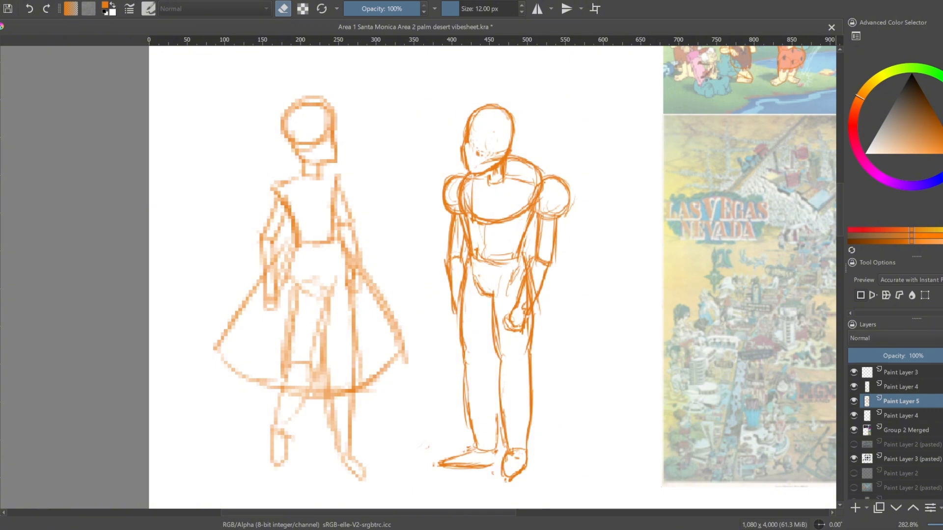
Erase the back of the figure's skull and redraw it as a wider, rounder curve
{"action": "key", "text": "e"}
{"action": "left_click", "coordinate": [504, 115]}
{"action": "key", "text": "e"}
{"action": "key", "text": "b"}
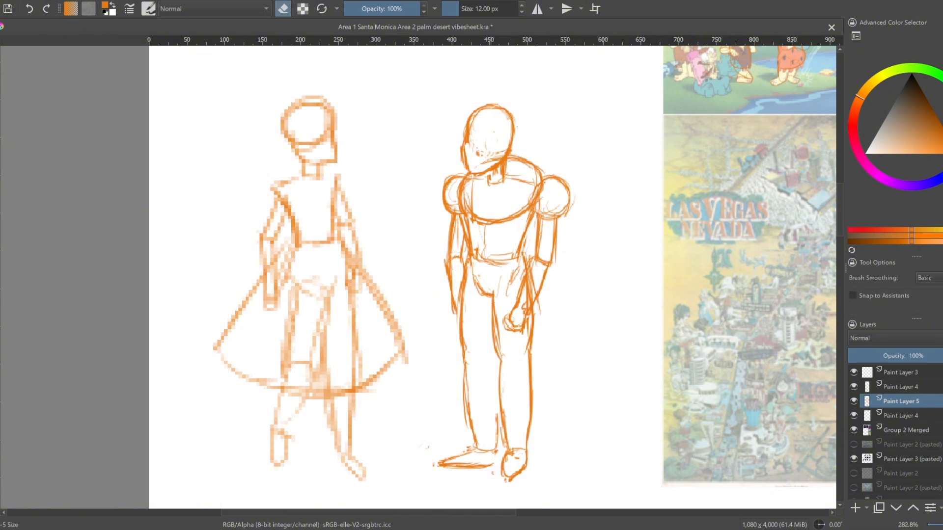
{"action": "key", "text": "e"}
{"action": "key", "text": "e"}
{"action": "mouse_move", "coordinate": [504, 111]}
{"action": "left_mouse_down"}
{"action": "mouse_move", "coordinate": [514, 131]}
{"action": "mouse_move", "coordinate": [496, 110]}
{"action": "mouse_move", "coordinate": [500, 150]}
{"action": "left_mouse_up"}
Refine the cranium and face profile down to a pointed chin, erasing the leftover lines inside the head
{"action": "key", "text": "e"}
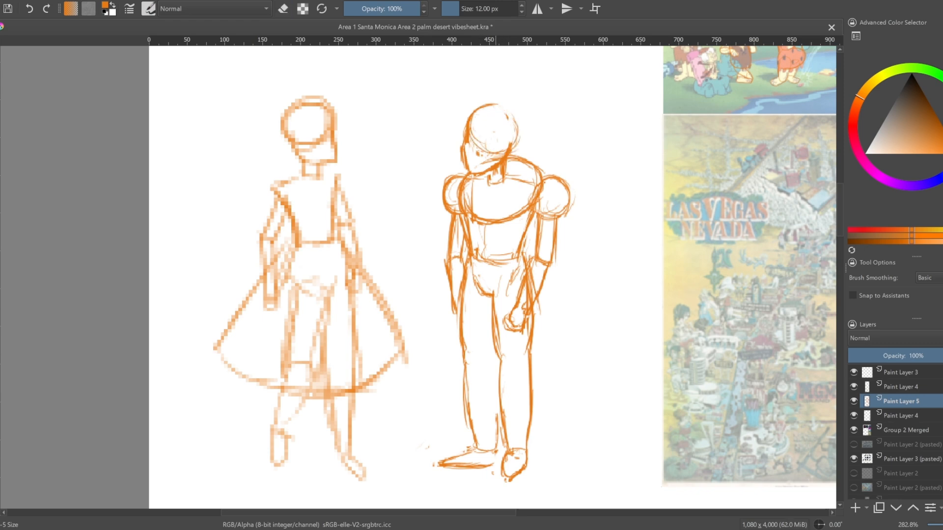
{"action": "mouse_move", "coordinate": [497, 105]}
{"action": "left_mouse_down"}
{"action": "mouse_move", "coordinate": [513, 156]}
{"action": "mouse_move", "coordinate": [467, 172]}
{"action": "left_mouse_up"}
{"action": "key", "text": "e"}
{"action": "key", "text": "e"}
{"action": "key", "text": "e"}
{"action": "mouse_move", "coordinate": [464, 143]}
{"action": "left_mouse_down"}
{"action": "mouse_move", "coordinate": [466, 170]}
{"action": "mouse_move", "coordinate": [483, 155]}
{"action": "left_mouse_up"}
{"action": "key", "text": "e"}
Redraw the figure's cranium with a slightly narrower back curve and erase the excess outer lines
{"action": "key", "text": "e"}
{"action": "key", "text": "e"}
{"action": "key", "text": "e"}
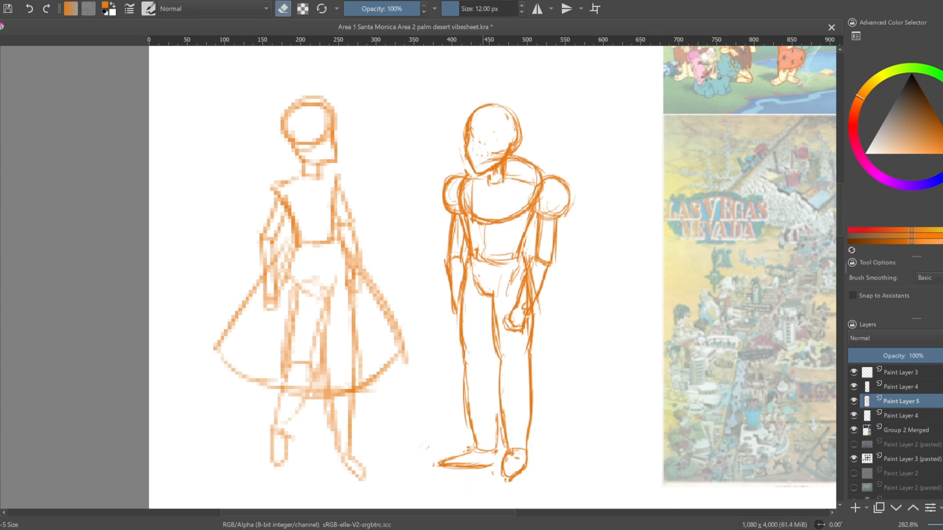
{"action": "key", "text": "e"}
{"action": "mouse_move", "coordinate": [481, 112]}
{"action": "left_mouse_down"}
{"action": "mouse_move", "coordinate": [474, 142]}
{"action": "mouse_move", "coordinate": [500, 106]}
{"action": "left_mouse_up"}
{"action": "key", "text": "e"}
{"action": "mouse_move", "coordinate": [509, 149]}
{"action": "left_mouse_down"}
{"action": "mouse_move", "coordinate": [517, 123]}
{"action": "mouse_move", "coordinate": [519, 151]}
{"action": "mouse_move", "coordinate": [520, 123]}
{"action": "mouse_move", "coordinate": [508, 111]}
{"action": "mouse_move", "coordinate": [504, 149]}
{"action": "left_mouse_up"}
{"action": "key", "text": "e"}
{"action": "key", "text": "e"}
{"action": "key", "text": "e"}
Trace Alice's hair around her head and down her back over the reference picture
{"action": "key", "text": "e"}
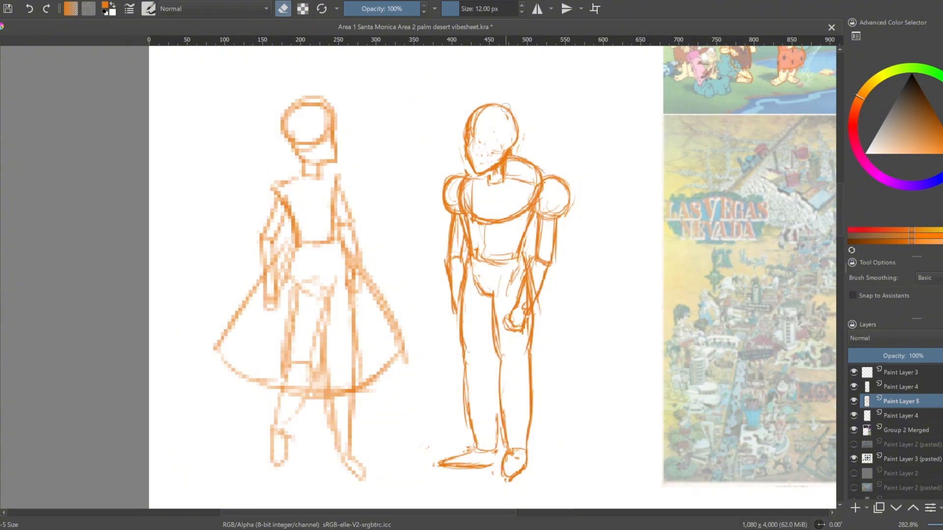
{"action": "mouse_move", "coordinate": [531, 117]}
{"action": "left_mouse_down"}
{"action": "mouse_move", "coordinate": [501, 246]}
{"action": "mouse_move", "coordinate": [540, 310]}
{"action": "left_mouse_up"}
{"action": "scroll", "coordinate": [474, 213], "scroll_direction": "up", "scroll_amount": 5}
{"action": "key", "text": "e"}
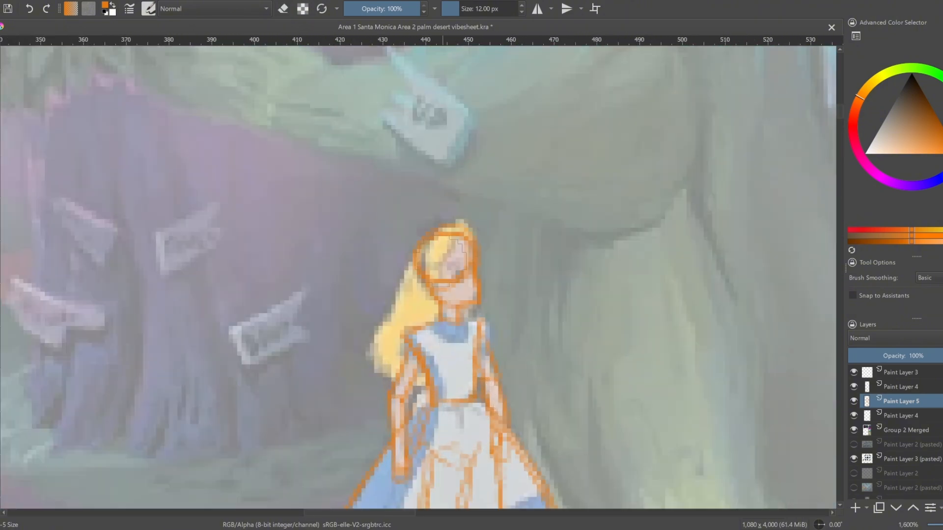
{"action": "mouse_move", "coordinate": [463, 232]}
{"action": "left_mouse_down"}
{"action": "mouse_move", "coordinate": [427, 274]}
{"action": "mouse_move", "coordinate": [421, 246]}
{"action": "left_mouse_up"}
{"action": "left_click_drag", "start_coordinate": [454, 232], "coordinate": [465, 220]}
{"action": "mouse_move", "coordinate": [415, 259]}
{"action": "left_mouse_down"}
{"action": "mouse_move", "coordinate": [382, 375]}
{"action": "mouse_move", "coordinate": [425, 383]}
{"action": "left_mouse_up"}
{"action": "left_click_drag", "start_coordinate": [435, 290], "coordinate": [438, 343]}
{"action": "scroll", "coordinate": [599, 202], "scroll_direction": "down", "scroll_amount": 4}
Draw a swept, parted fringe across the new figure's forehead
{"action": "left_click_drag", "start_coordinate": [599, 202], "coordinate": [580, 216]}
{"action": "left_click_drag", "start_coordinate": [526, 86], "coordinate": [542, 240]}
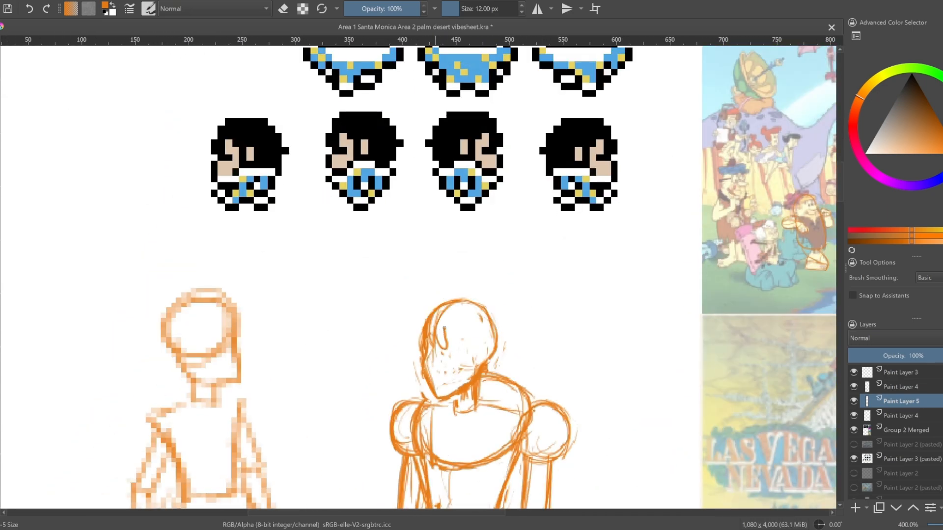
{"action": "left_click_drag", "start_coordinate": [513, 63], "coordinate": [496, 211]}
{"action": "left_click_drag", "start_coordinate": [513, 491], "coordinate": [511, 304]}
{"action": "mouse_move", "coordinate": [408, 346]}
{"action": "left_mouse_down"}
{"action": "mouse_move", "coordinate": [440, 334]}
{"action": "mouse_move", "coordinate": [458, 386]}
{"action": "left_mouse_up"}
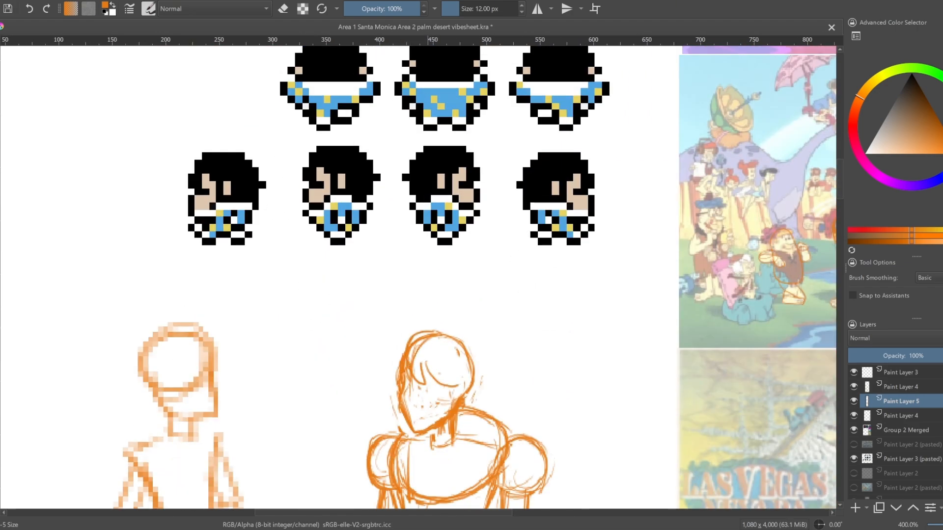
{"action": "left_click_drag", "start_coordinate": [495, 256], "coordinate": [483, 316]}
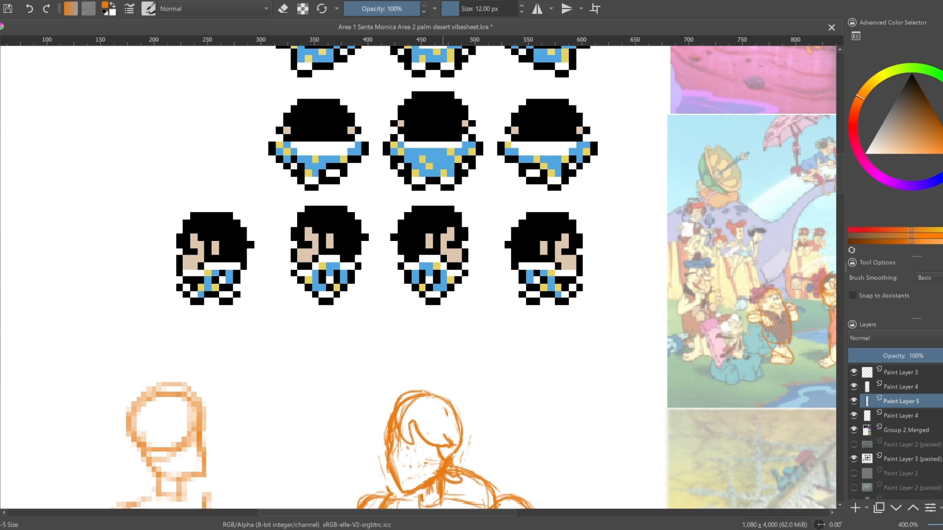
Draw the outer hair contour around the figure's head, with flipped-out tips on both sides
{"action": "mouse_move", "coordinate": [457, 468]}
{"action": "left_mouse_down"}
{"action": "mouse_move", "coordinate": [462, 404]}
{"action": "mouse_move", "coordinate": [421, 389]}
{"action": "left_mouse_up"}
{"action": "mouse_move", "coordinate": [430, 388]}
{"action": "left_mouse_down"}
{"action": "mouse_move", "coordinate": [465, 415]}
{"action": "mouse_move", "coordinate": [471, 446]}
{"action": "left_mouse_up"}
{"action": "mouse_move", "coordinate": [474, 432]}
{"action": "left_mouse_down"}
{"action": "mouse_move", "coordinate": [468, 418]}
{"action": "mouse_move", "coordinate": [536, 341]}
{"action": "left_mouse_up"}
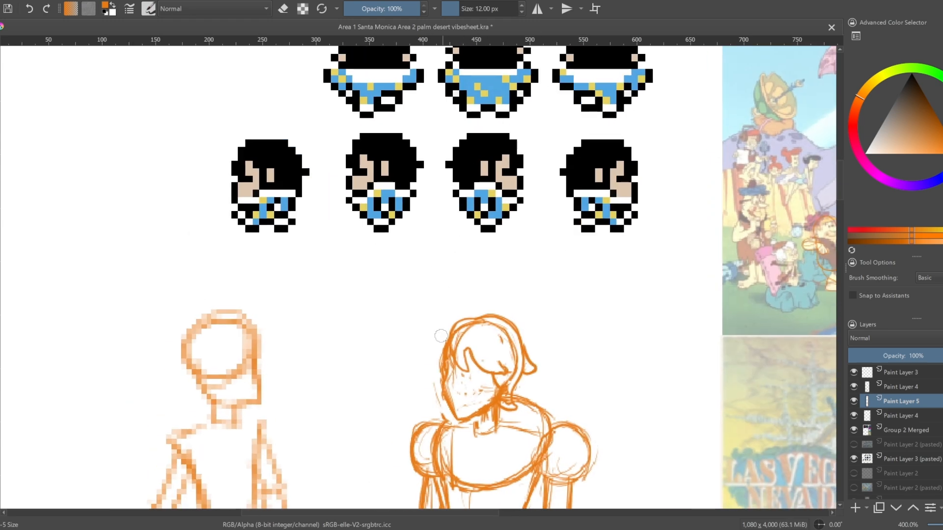
{"action": "left_click_drag", "start_coordinate": [441, 336], "coordinate": [429, 369]}
{"action": "mouse_move", "coordinate": [522, 312]}
{"action": "left_mouse_down"}
{"action": "mouse_move", "coordinate": [511, 282]}
{"action": "mouse_move", "coordinate": [510, 302]}
{"action": "left_mouse_up"}
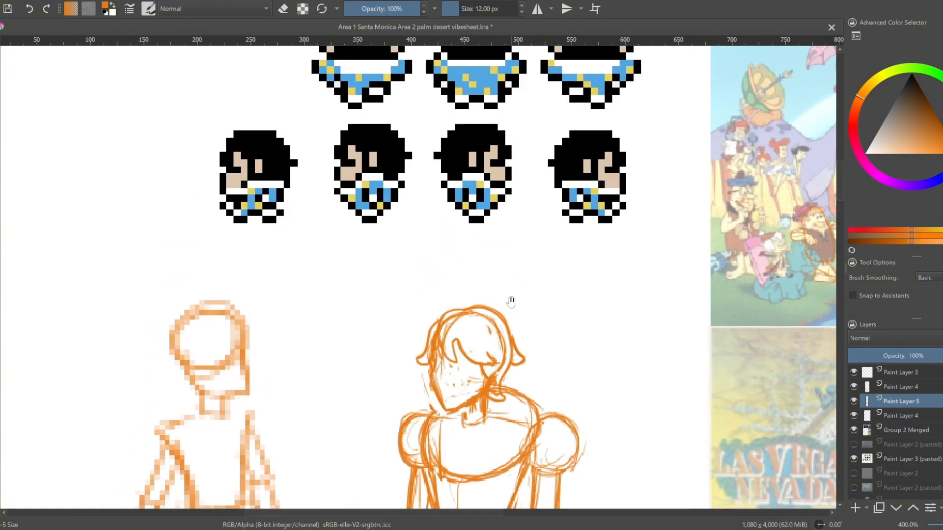
Erase the stray marks inside the figure's face and tidy the hair by the jaw
{"action": "key", "text": "e"}
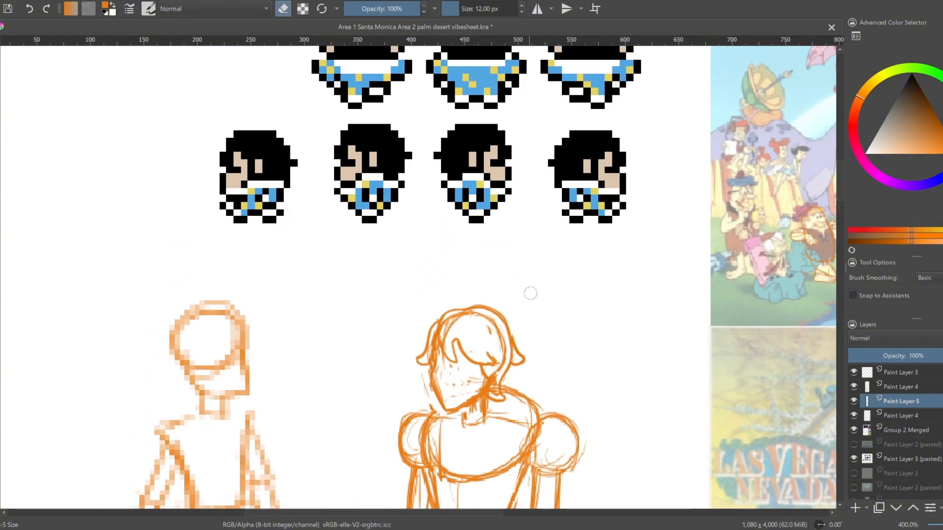
{"action": "scroll", "coordinate": [491, 272], "scroll_direction": "down", "scroll_amount": 3}
{"action": "key", "text": "e"}
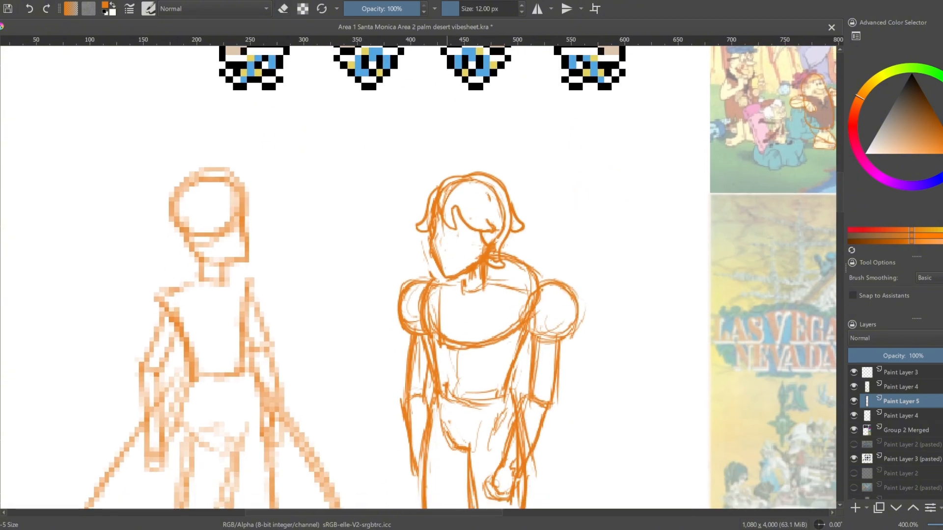
{"action": "key", "text": "e"}
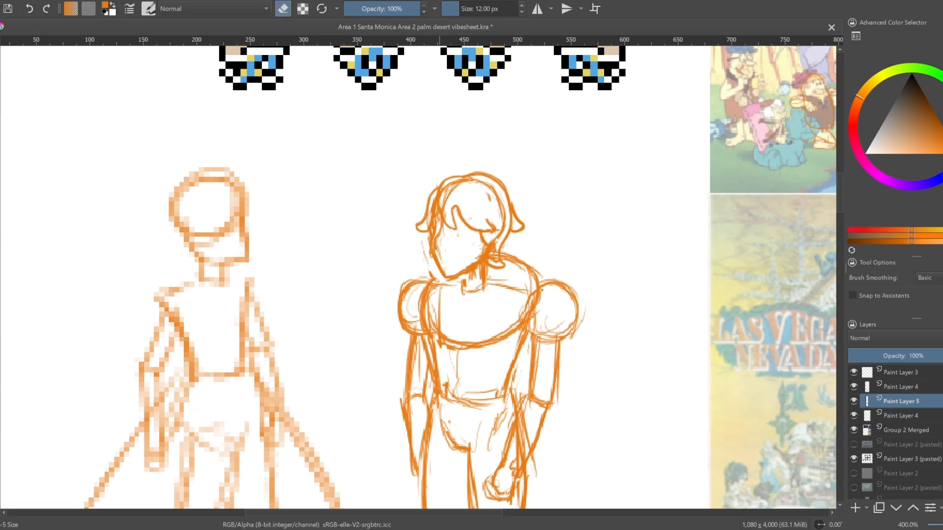
{"action": "key", "text": "e"}
{"action": "left_click_drag", "start_coordinate": [436, 226], "coordinate": [450, 266]}
{"action": "key", "text": "e"}
{"action": "left_click_drag", "start_coordinate": [493, 240], "coordinate": [497, 250]}
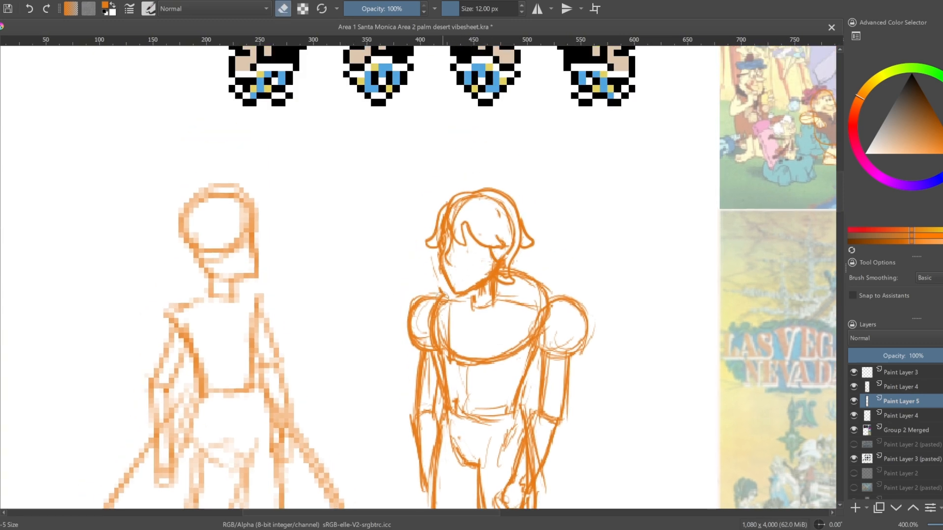
Add a row of scalloped ruffles along the lower edge of the figure's wide round collar
{"action": "key", "text": "e"}
{"action": "left_click_drag", "start_coordinate": [444, 288], "coordinate": [449, 293]}
{"action": "mouse_move", "coordinate": [452, 342]}
{"action": "left_mouse_down"}
{"action": "mouse_move", "coordinate": [499, 349]}
{"action": "mouse_move", "coordinate": [528, 333]}
{"action": "mouse_move", "coordinate": [544, 293]}
{"action": "left_mouse_up"}
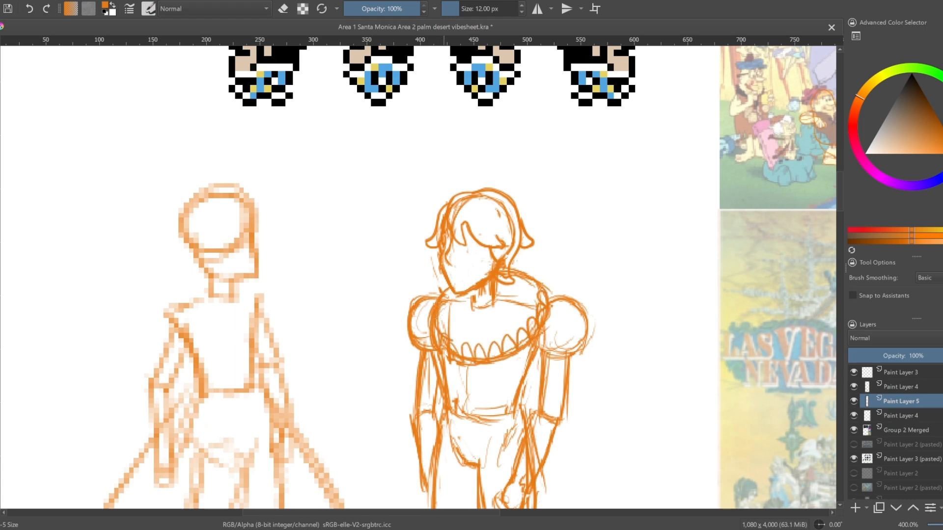
Clean up the overlapping construction lines where the collar meets the shoulders, undoing an unwanted change
{"action": "key", "text": "e"}
{"action": "mouse_move", "coordinate": [446, 290]}
{"action": "left_mouse_down"}
{"action": "mouse_move", "coordinate": [435, 343]}
{"action": "mouse_move", "coordinate": [506, 336]}
{"action": "left_mouse_up"}
{"action": "key", "text": "e"}
{"action": "key", "text": "e"}
{"action": "key", "text": "e"}
{"action": "key", "text": "ctrl+z"}
{"action": "key", "text": "e"}
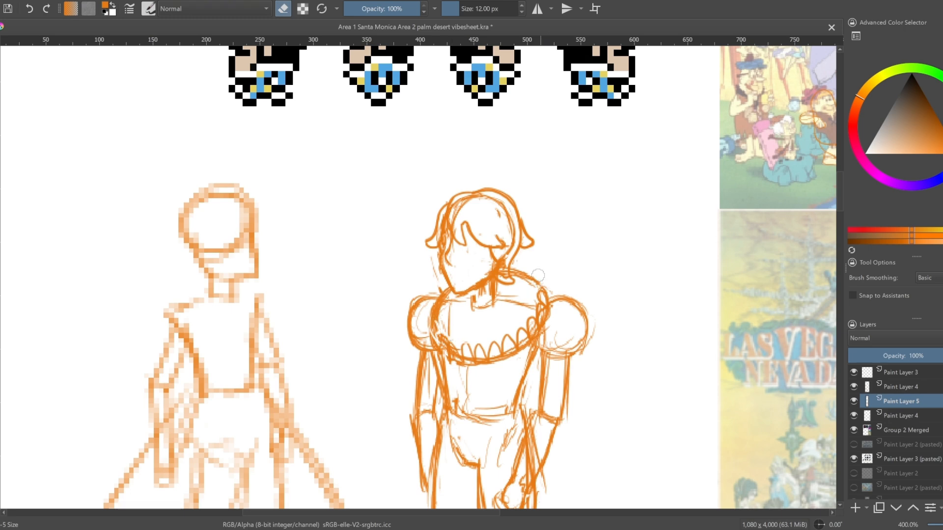
{"action": "key", "text": "e"}
{"action": "key", "text": "e"}
{"action": "key", "text": "e"}
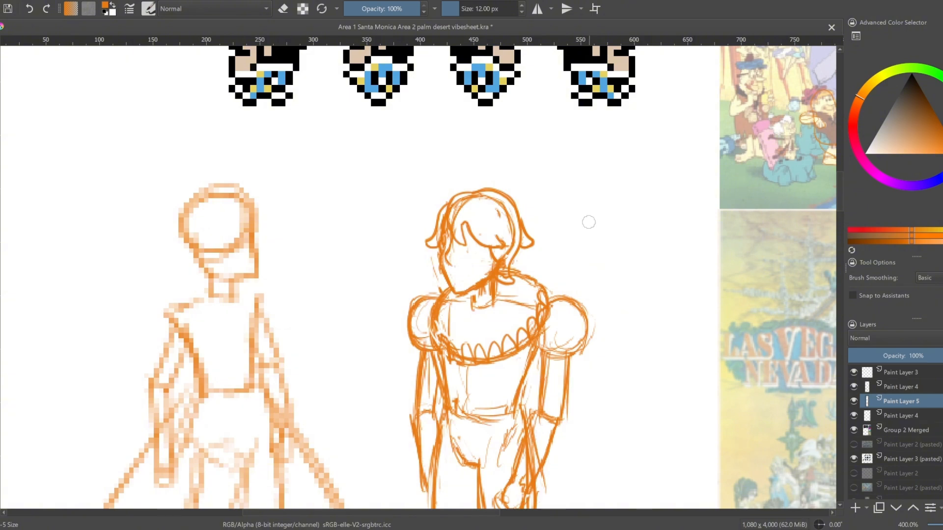
Draw a large star on the figure's bigger puffed sleeve
{"action": "scroll", "coordinate": [589, 222], "scroll_direction": "down", "scroll_amount": 1}
{"action": "left_click_drag", "start_coordinate": [588, 223], "coordinate": [541, 182]}
{"action": "key", "text": "e"}
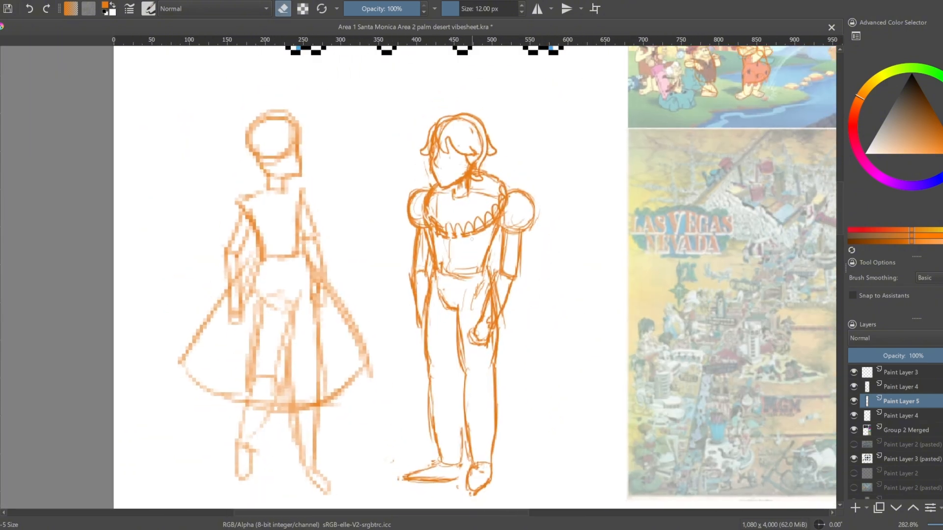
{"action": "key", "text": "e"}
{"action": "key", "text": "e"}
{"action": "left_click_drag", "start_coordinate": [565, 211], "coordinate": [559, 382]}
{"action": "key", "text": "e"}
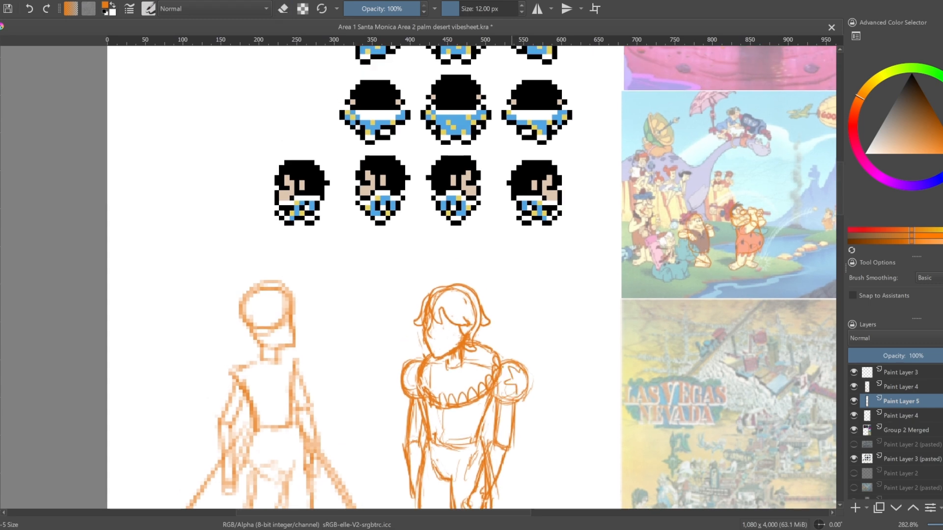
{"action": "left_click_drag", "start_coordinate": [537, 348], "coordinate": [540, 280]}
{"action": "left_click_drag", "start_coordinate": [529, 190], "coordinate": [522, 324]}
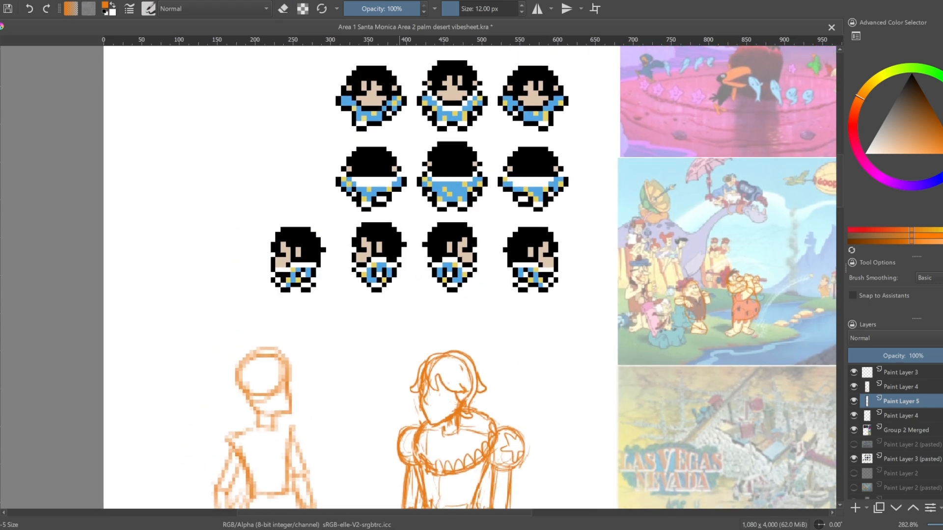
Draw small stars on the torso below the collar and at the waist, and a partial star on the other sleeve
{"action": "left_click_drag", "start_coordinate": [523, 382], "coordinate": [509, 345]}
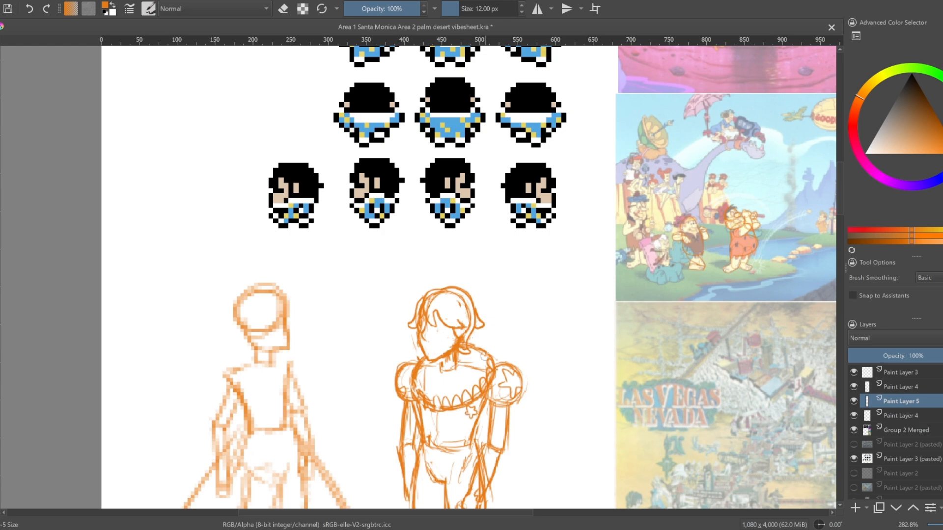
{"action": "mouse_move", "coordinate": [572, 373]}
{"action": "left_mouse_down"}
{"action": "mouse_move", "coordinate": [575, 429]}
{"action": "mouse_move", "coordinate": [580, 380]}
{"action": "left_mouse_up"}
{"action": "left_click_drag", "start_coordinate": [499, 427], "coordinate": [525, 337]}
{"action": "key", "text": "e"}
{"action": "left_click_drag", "start_coordinate": [456, 255], "coordinate": [476, 259]}
{"action": "key", "text": "e"}
{"action": "key", "text": "e"}
{"action": "mouse_move", "coordinate": [478, 247]}
{"action": "left_mouse_down"}
{"action": "mouse_move", "coordinate": [490, 256]}
{"action": "mouse_move", "coordinate": [433, 388]}
{"action": "left_mouse_up"}
{"action": "key", "text": "e"}
{"action": "key", "text": "e"}
{"action": "key", "text": "e"}
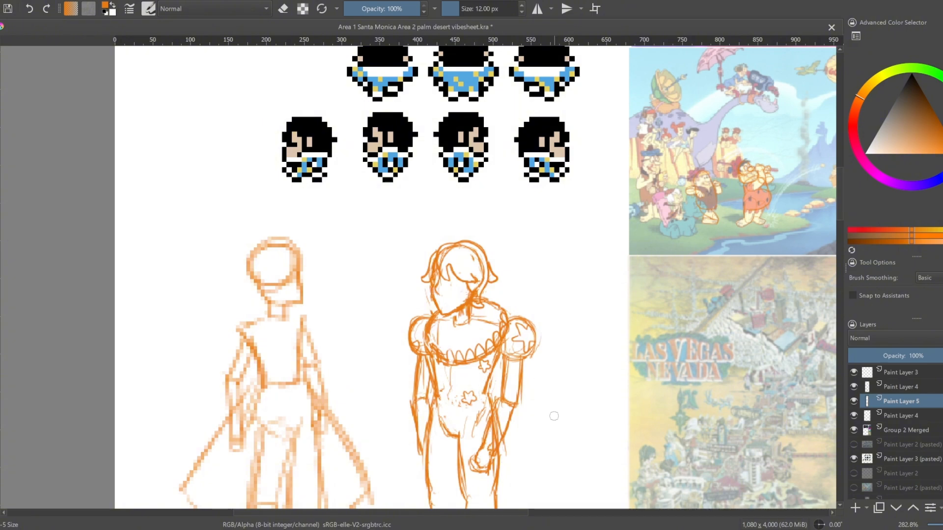
Mark the knee of the figure's far leg and redraw the outer line of its lower leg
{"action": "left_click_drag", "start_coordinate": [552, 431], "coordinate": [555, 313]}
{"action": "scroll", "coordinate": [573, 328], "scroll_direction": "down", "scroll_amount": 3}
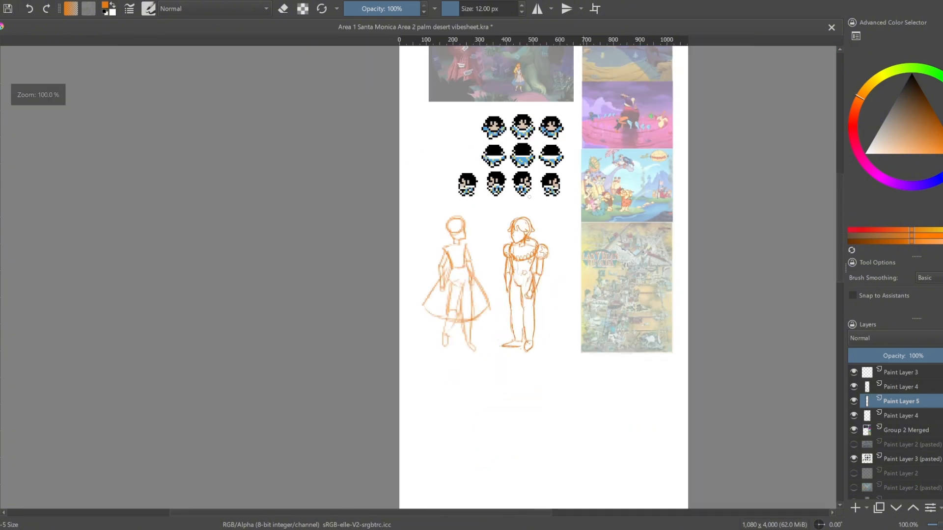
{"action": "left_click_drag", "start_coordinate": [529, 197], "coordinate": [518, 285]}
{"action": "scroll", "coordinate": [534, 421], "scroll_direction": "up", "scroll_amount": 2}
{"action": "key", "text": "e"}
{"action": "key", "text": "e"}
{"action": "mouse_move", "coordinate": [470, 417]}
{"action": "left_mouse_down"}
{"action": "mouse_move", "coordinate": [468, 370]}
{"action": "mouse_move", "coordinate": [477, 416]}
{"action": "left_mouse_up"}
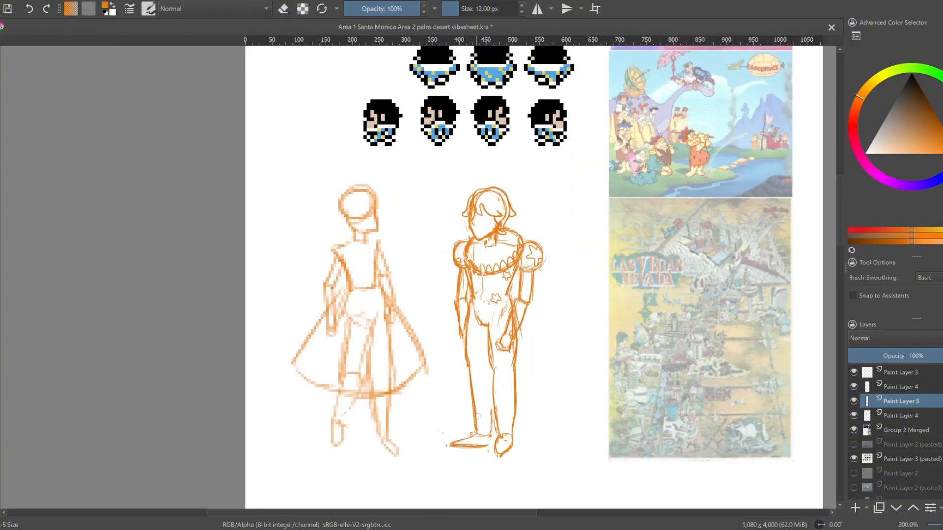
Slim the figure's lower legs by erasing the old contours and redrawing them narrower from knee to ankle
{"action": "key", "text": "e"}
{"action": "key", "text": "e"}
{"action": "mouse_move", "coordinate": [468, 354]}
{"action": "left_mouse_down"}
{"action": "mouse_move", "coordinate": [468, 311]}
{"action": "mouse_move", "coordinate": [468, 366]}
{"action": "left_mouse_up"}
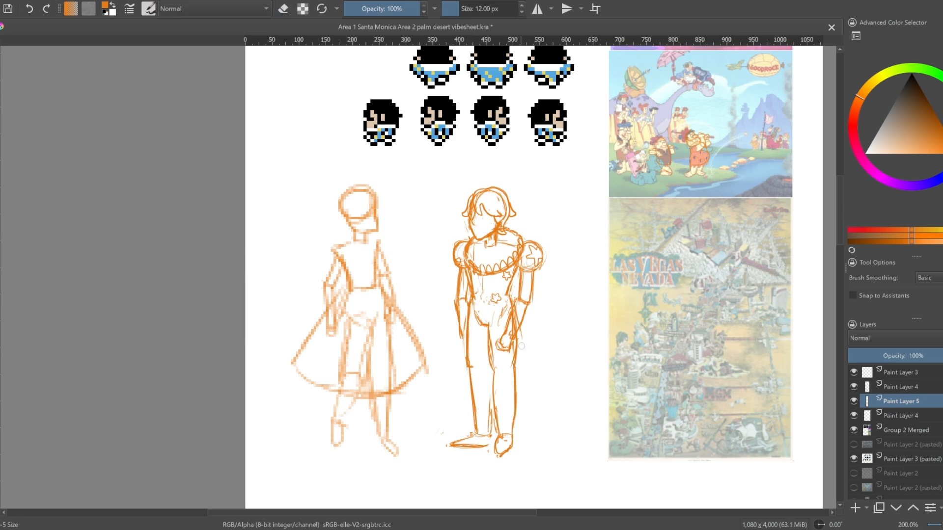
{"action": "key", "text": "e"}
{"action": "left_click_drag", "start_coordinate": [517, 346], "coordinate": [516, 366]}
{"action": "mouse_move", "coordinate": [493, 366]}
{"action": "left_mouse_down"}
{"action": "mouse_move", "coordinate": [487, 324]}
{"action": "mouse_move", "coordinate": [499, 436]}
{"action": "left_mouse_up"}
{"action": "key", "text": "e"}
{"action": "key", "text": "e"}
{"action": "key", "text": "e"}
{"action": "key", "text": "e"}
{"action": "mouse_move", "coordinate": [515, 369]}
{"action": "left_mouse_down"}
{"action": "mouse_move", "coordinate": [512, 432]}
{"action": "mouse_move", "coordinate": [515, 358]}
{"action": "mouse_move", "coordinate": [508, 431]}
{"action": "left_mouse_up"}
{"action": "key", "text": "e"}
{"action": "left_click_drag", "start_coordinate": [517, 364], "coordinate": [509, 435]}
Tidy the contour of the figure's forearm above the hand resting by the thigh
{"action": "key", "text": "e"}
{"action": "key", "text": "e"}
{"action": "left_click_drag", "start_coordinate": [514, 374], "coordinate": [511, 432]}
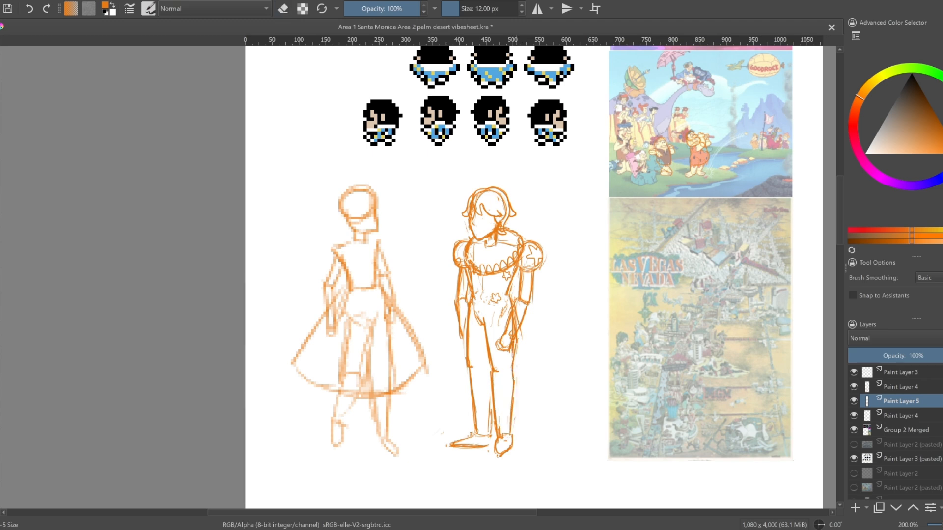
{"action": "key", "text": "e"}
{"action": "key", "text": "e"}
{"action": "key", "text": "e"}
{"action": "left_click_drag", "start_coordinate": [516, 313], "coordinate": [511, 326]}
{"action": "key", "text": "e"}
Sketch a figure's construction with stacked ovals and straight legs beside the orange-clad character in the Flintstones picture
{"action": "left_click_drag", "start_coordinate": [756, 293], "coordinate": [750, 330]}
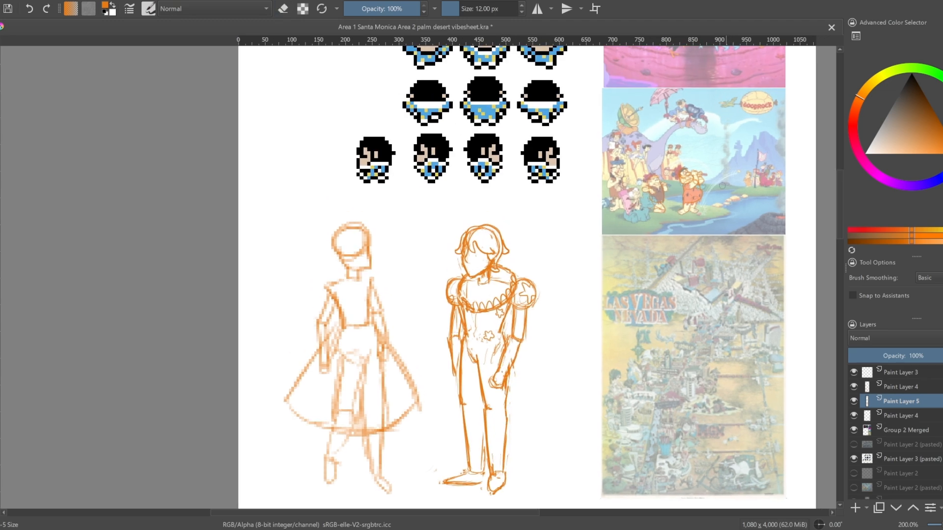
{"action": "left_click_drag", "start_coordinate": [721, 186], "coordinate": [712, 207]}
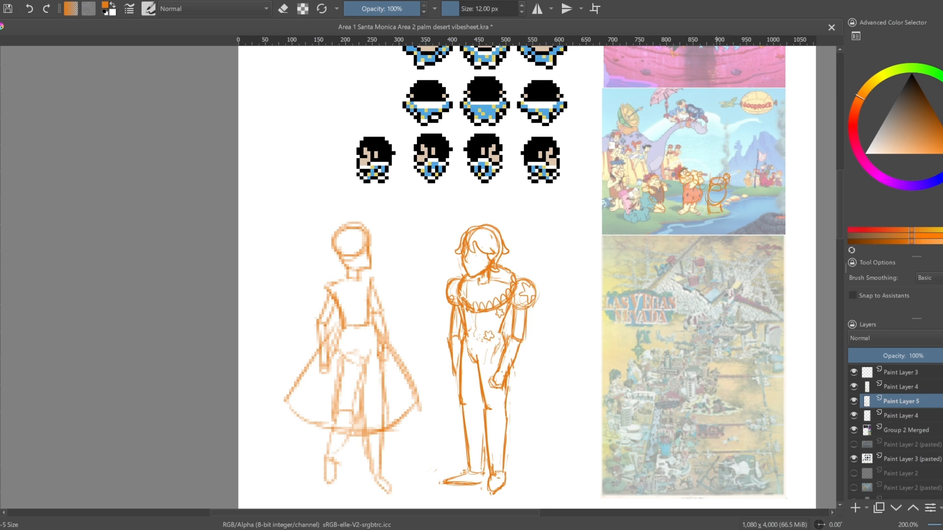
{"action": "left_click_drag", "start_coordinate": [721, 167], "coordinate": [712, 183]}
Rework the figure's waist into a belt line with a smaller star at its centre, erasing the old waist star
{"action": "left_click_drag", "start_coordinate": [669, 426], "coordinate": [684, 376]}
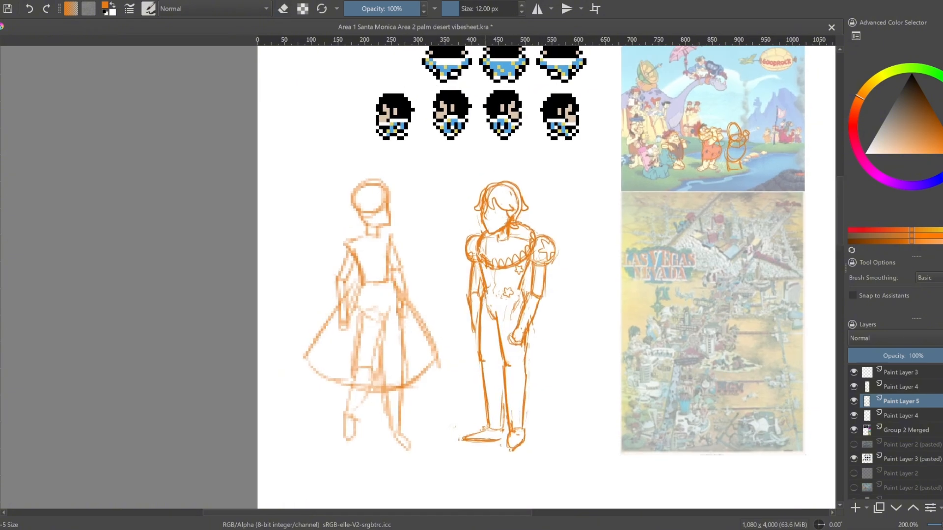
{"action": "key", "text": "e"}
{"action": "key", "text": "e"}
{"action": "key", "text": "e"}
{"action": "mouse_move", "coordinate": [524, 286]}
{"action": "left_mouse_down"}
{"action": "mouse_move", "coordinate": [519, 297]}
{"action": "mouse_move", "coordinate": [522, 279]}
{"action": "left_mouse_up"}
{"action": "key", "text": "e"}
{"action": "left_click_drag", "start_coordinate": [522, 278], "coordinate": [519, 298]}
{"action": "key", "text": "e"}
{"action": "key", "text": "e"}
{"action": "key", "text": "e"}
{"action": "key", "text": "e"}
{"action": "key", "text": "e"}
{"action": "key", "text": "e"}
{"action": "key", "text": "e"}
{"action": "key", "text": "e"}
{"action": "left_click_drag", "start_coordinate": [566, 264], "coordinate": [569, 317]}
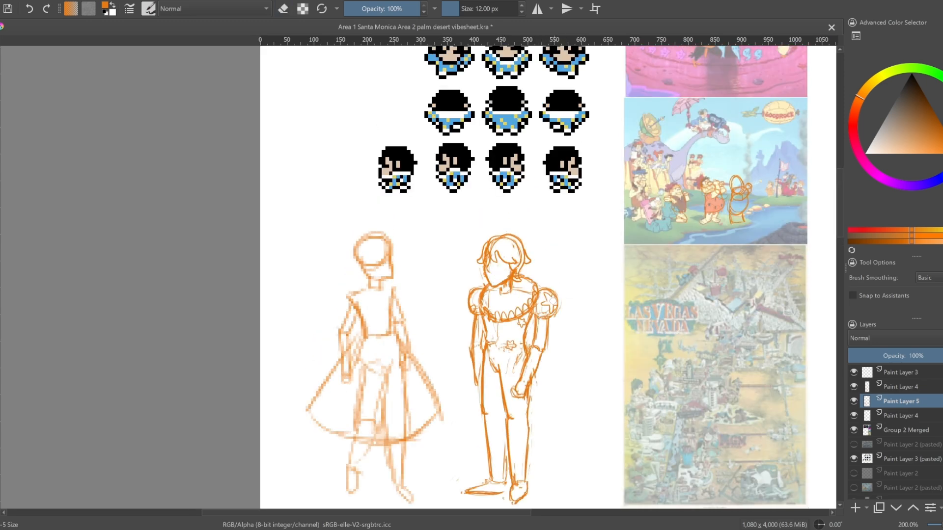
Examine the new figure against the Alice tracing and the rest of the sheet at different scales
{"action": "scroll", "coordinate": [569, 318], "scroll_direction": "down", "scroll_amount": 1}
{"action": "key", "text": "e"}
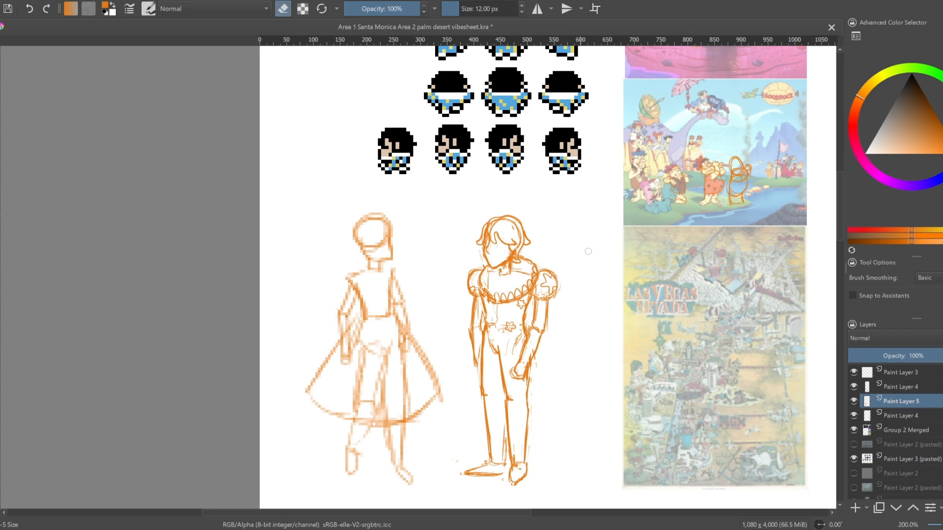
{"action": "scroll", "coordinate": [559, 241], "scroll_direction": "up", "scroll_amount": 3}
{"action": "scroll", "coordinate": [556, 248], "scroll_direction": "down", "scroll_amount": 1}
{"action": "left_click_drag", "start_coordinate": [574, 283], "coordinate": [693, 159]}
{"action": "scroll", "coordinate": [693, 160], "scroll_direction": "down", "scroll_amount": 1}
{"action": "left_click_drag", "start_coordinate": [691, 160], "coordinate": [561, 173]}
{"action": "scroll", "coordinate": [561, 158], "scroll_direction": "down", "scroll_amount": 2}
{"action": "scroll", "coordinate": [525, 318], "scroll_direction": "up", "scroll_amount": 3}
{"action": "mouse_move", "coordinate": [553, 133]}
{"action": "left_mouse_down"}
{"action": "mouse_move", "coordinate": [526, 318]}
{"action": "mouse_move", "coordinate": [500, 93]}
{"action": "left_mouse_up"}
{"action": "scroll", "coordinate": [525, 318], "scroll_direction": "down", "scroll_amount": 3}
{"action": "mouse_move", "coordinate": [544, 481]}
{"action": "left_mouse_down"}
{"action": "mouse_move", "coordinate": [533, 285]}
{"action": "mouse_move", "coordinate": [508, 219]}
{"action": "mouse_move", "coordinate": [521, 280]}
{"action": "left_mouse_up"}
{"action": "scroll", "coordinate": [521, 280], "scroll_direction": "up", "scroll_amount": 1}
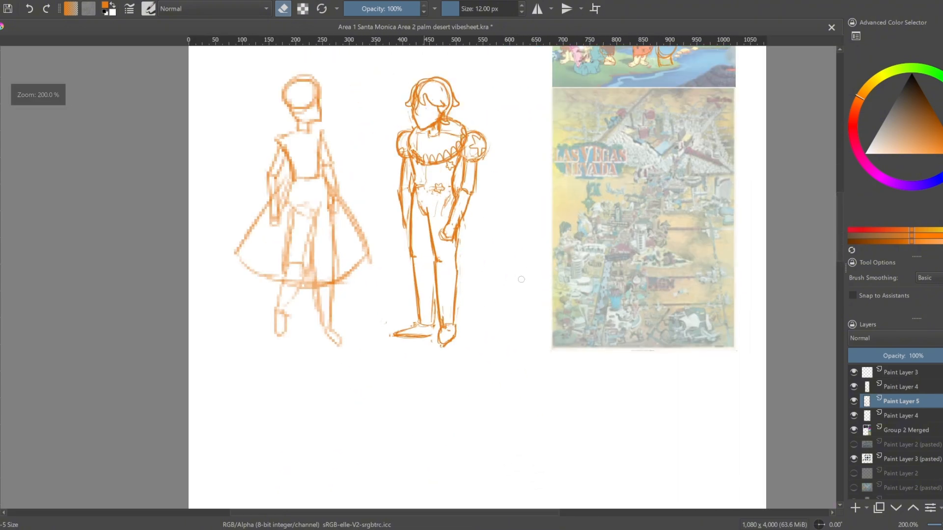
{"action": "scroll", "coordinate": [521, 280], "scroll_direction": "up", "scroll_amount": 1}
Draw both eyes on the figure's face under the fringe, the far one partly cut off by the face edge
{"action": "left_click_drag", "start_coordinate": [468, 218], "coordinate": [533, 339]}
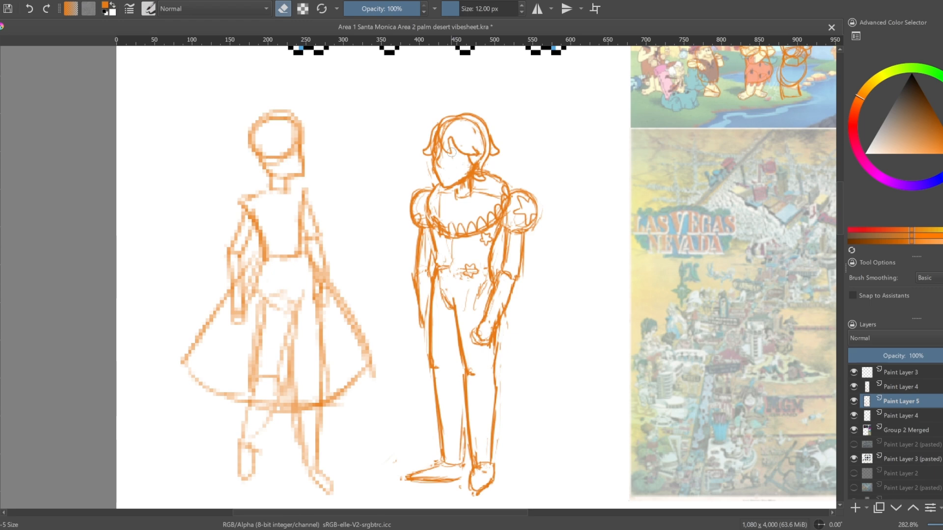
{"action": "scroll", "coordinate": [450, 149], "scroll_direction": "up", "scroll_amount": 3}
{"action": "key", "text": "e"}
{"action": "mouse_move", "coordinate": [456, 161]}
{"action": "left_mouse_down"}
{"action": "mouse_move", "coordinate": [476, 174]}
{"action": "mouse_move", "coordinate": [459, 188]}
{"action": "mouse_move", "coordinate": [476, 174]}
{"action": "mouse_move", "coordinate": [471, 162]}
{"action": "mouse_move", "coordinate": [464, 180]}
{"action": "left_mouse_up"}
{"action": "left_click_drag", "start_coordinate": [459, 168], "coordinate": [461, 180]}
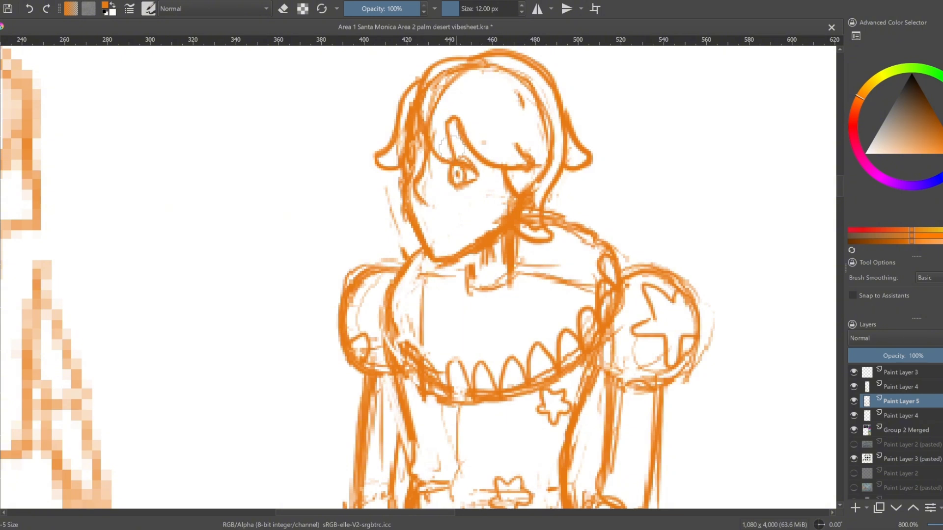
{"action": "left_click_drag", "start_coordinate": [412, 176], "coordinate": [414, 182]}
{"action": "key", "text": "e"}
{"action": "mouse_move", "coordinate": [411, 164]}
{"action": "left_mouse_down"}
{"action": "mouse_move", "coordinate": [411, 175]}
{"action": "mouse_move", "coordinate": [415, 168]}
{"action": "left_mouse_up"}
{"action": "key", "text": "e"}
{"action": "left_click_drag", "start_coordinate": [410, 163], "coordinate": [416, 176]}
{"action": "left_click_drag", "start_coordinate": [413, 165], "coordinate": [412, 172]}
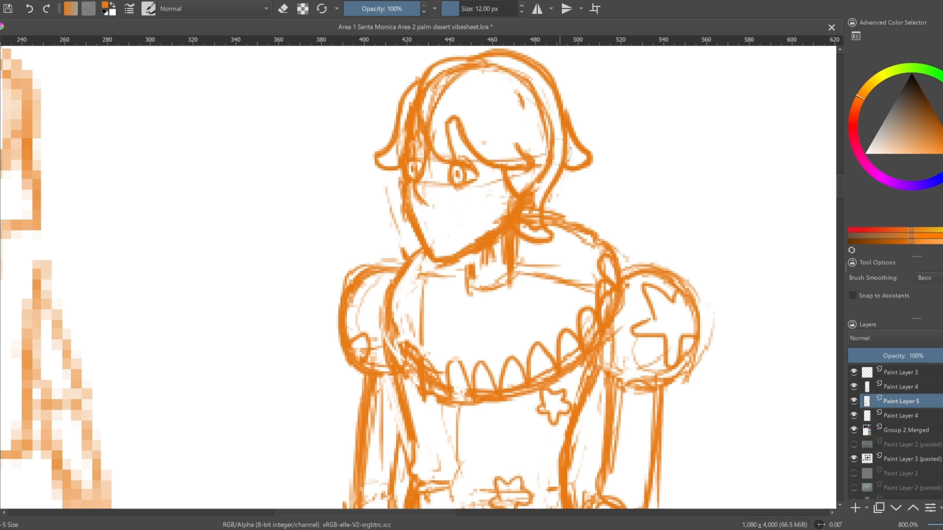
Erase the guideline across the face and draw the bridge and tip of the figure's nose
{"action": "key", "text": "e"}
{"action": "left_click_drag", "start_coordinate": [422, 164], "coordinate": [417, 186]}
{"action": "left_click_drag", "start_coordinate": [417, 187], "coordinate": [425, 203]}
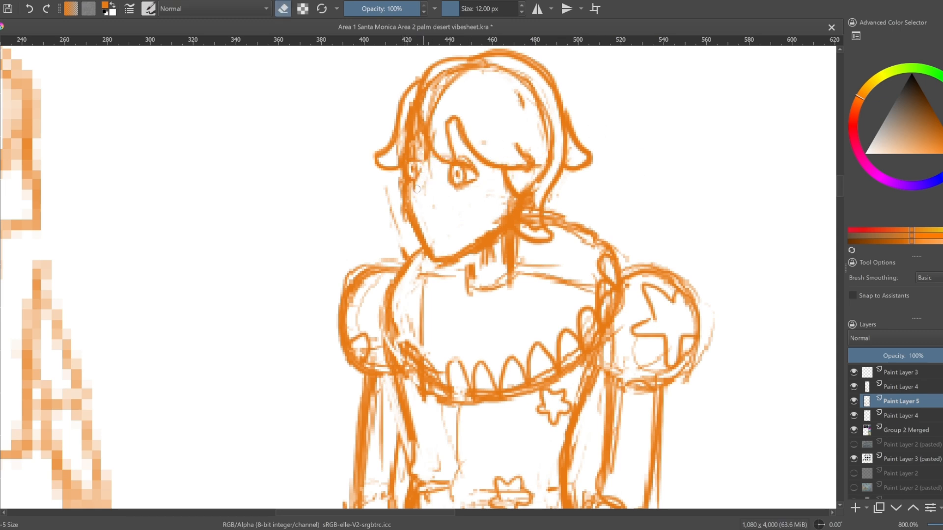
{"action": "key", "text": "e"}
{"action": "left_click_drag", "start_coordinate": [425, 162], "coordinate": [415, 190]}
{"action": "mouse_move", "coordinate": [415, 189]}
{"action": "left_mouse_down"}
{"action": "mouse_move", "coordinate": [424, 202]}
{"action": "mouse_move", "coordinate": [440, 192]}
{"action": "mouse_move", "coordinate": [416, 198]}
{"action": "mouse_move", "coordinate": [432, 201]}
{"action": "left_mouse_up"}
Redraw the figure's nose as a line running down from the far eye to a small nostril, erasing stray marks
{"action": "key", "text": "e"}
{"action": "key", "text": "e"}
{"action": "key", "text": "e"}
{"action": "key", "text": "e"}
{"action": "key", "text": "e"}
{"action": "key", "text": "e"}
Draw a small mouth with a short lower-lip stroke between the figure's nose and chin
{"action": "key", "text": "e"}
{"action": "key", "text": "e"}
{"action": "key", "text": "e"}
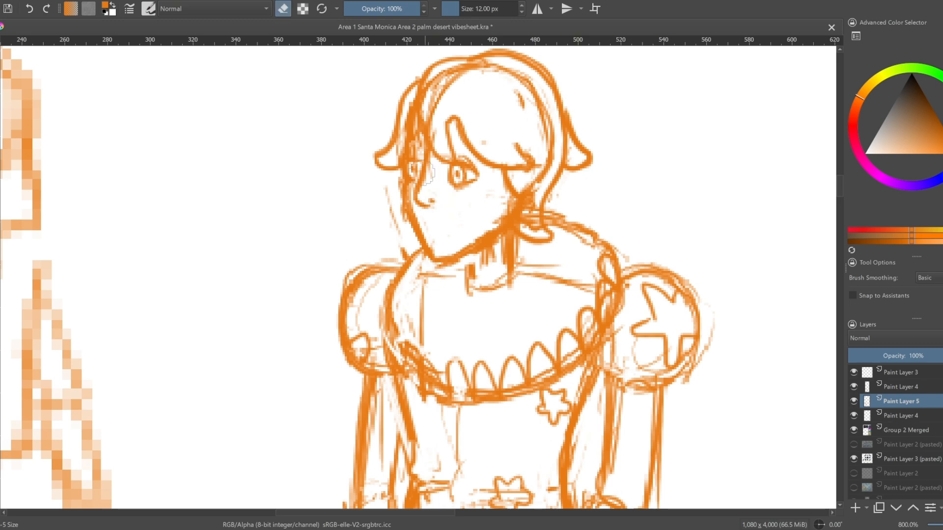
{"action": "key", "text": "e"}
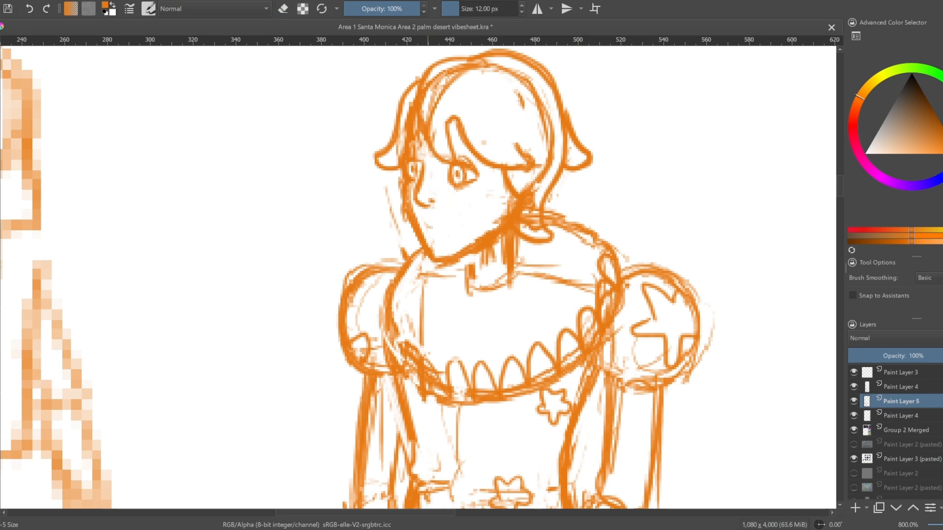
{"action": "mouse_move", "coordinate": [438, 227]}
{"action": "left_mouse_down"}
{"action": "mouse_move", "coordinate": [448, 229]}
{"action": "mouse_move", "coordinate": [440, 235]}
{"action": "left_mouse_up"}
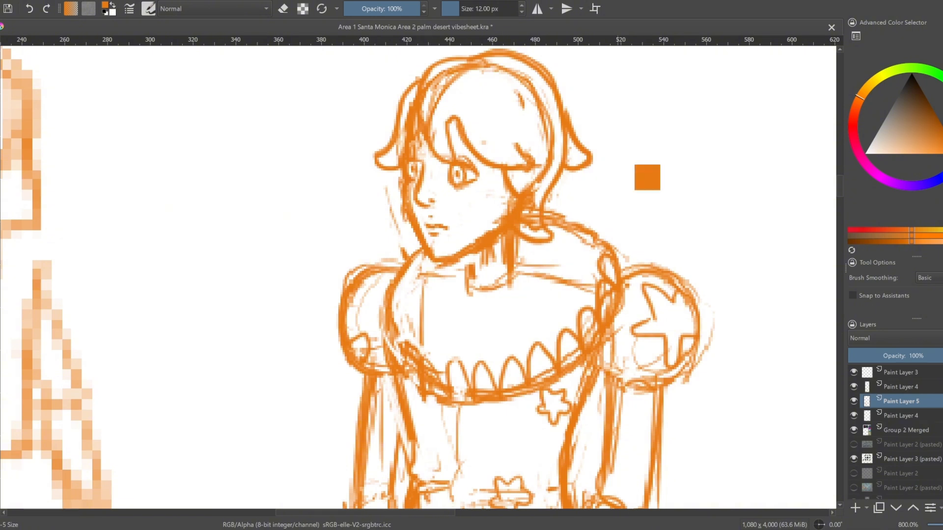
{"action": "left_click_drag", "start_coordinate": [616, 146], "coordinate": [618, 194]}
{"action": "key", "text": "e"}
{"action": "scroll", "coordinate": [624, 202], "scroll_direction": "down", "scroll_amount": 3}
{"action": "scroll", "coordinate": [588, 209], "scroll_direction": "up", "scroll_amount": 3}
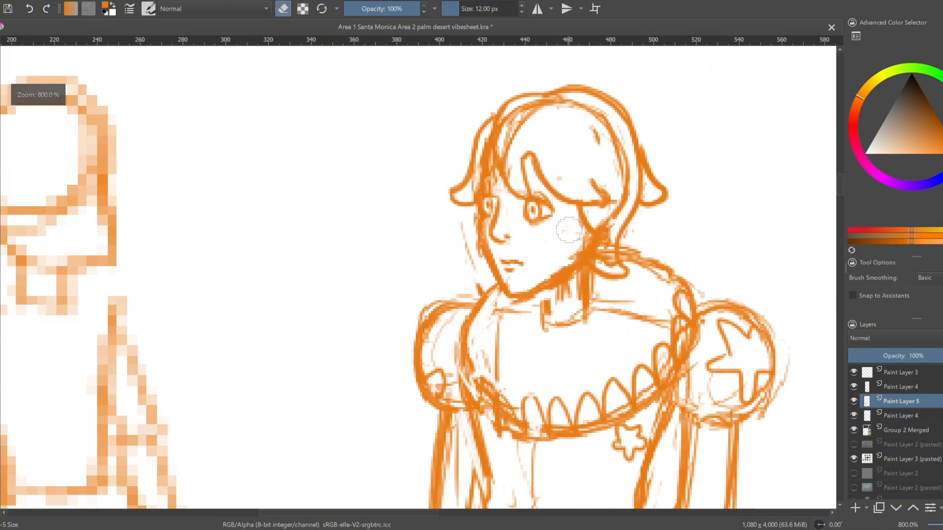
Rework the figure's nose into a shorter curved profile and reduce the mouth to a single small mark
{"action": "key", "text": "e"}
{"action": "key", "text": "e"}
{"action": "mouse_move", "coordinate": [497, 231]}
{"action": "left_mouse_down"}
{"action": "mouse_move", "coordinate": [502, 242]}
{"action": "mouse_move", "coordinate": [498, 208]}
{"action": "mouse_move", "coordinate": [493, 234]}
{"action": "left_mouse_up"}
{"action": "key", "text": "e"}
{"action": "mouse_move", "coordinate": [489, 199]}
{"action": "left_mouse_down"}
{"action": "mouse_move", "coordinate": [506, 266]}
{"action": "mouse_move", "coordinate": [515, 260]}
{"action": "left_mouse_up"}
Redraw the chin and jaw as a rounder line, erasing the pointed chin and rough jaw strokes
{"action": "key", "text": "e"}
{"action": "key", "text": "e"}
Clean up the figure's neck with single side lines and add collarbone strokes at its base
{"action": "key", "text": "e"}
{"action": "left_click_drag", "start_coordinate": [493, 291], "coordinate": [523, 301]}
{"action": "key", "text": "e"}
{"action": "mouse_move", "coordinate": [498, 281]}
{"action": "left_mouse_down"}
{"action": "mouse_move", "coordinate": [538, 289]}
{"action": "mouse_move", "coordinate": [509, 299]}
{"action": "mouse_move", "coordinate": [532, 280]}
{"action": "mouse_move", "coordinate": [586, 301]}
{"action": "mouse_move", "coordinate": [591, 281]}
{"action": "left_mouse_up"}
{"action": "key", "text": "e"}
{"action": "key", "text": "e"}
{"action": "key", "text": "e"}
{"action": "left_click_drag", "start_coordinate": [549, 301], "coordinate": [549, 312]}
{"action": "key", "text": "e"}
{"action": "left_click_drag", "start_coordinate": [541, 291], "coordinate": [542, 309]}
{"action": "left_click_drag", "start_coordinate": [590, 270], "coordinate": [595, 302]}
{"action": "mouse_move", "coordinate": [550, 325]}
{"action": "left_mouse_down"}
{"action": "mouse_move", "coordinate": [593, 309]}
{"action": "mouse_move", "coordinate": [539, 326]}
{"action": "left_mouse_up"}
{"action": "mouse_move", "coordinate": [596, 307]}
{"action": "left_mouse_down"}
{"action": "mouse_move", "coordinate": [617, 311]}
{"action": "mouse_move", "coordinate": [601, 337]}
{"action": "left_mouse_up"}
{"action": "left_click_drag", "start_coordinate": [590, 322], "coordinate": [611, 338]}
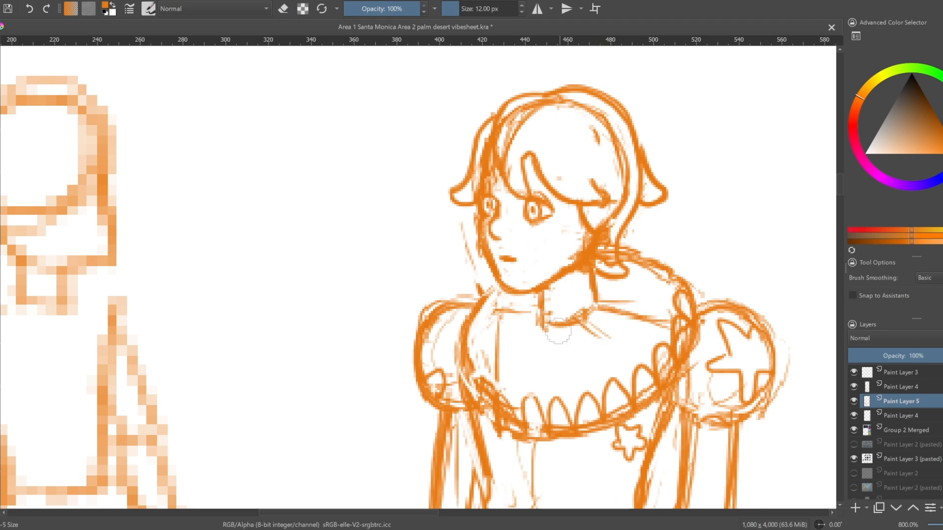
{"action": "left_click_drag", "start_coordinate": [556, 327], "coordinate": [567, 351]}
Erase the rough strokes beside the neck and under the fringe tip, and tidy the hair lock behind the jaw
{"action": "left_click_drag", "start_coordinate": [598, 285], "coordinate": [615, 282]}
{"action": "key", "text": "e"}
{"action": "left_click_drag", "start_coordinate": [609, 237], "coordinate": [608, 261]}
{"action": "key", "text": "e"}
{"action": "left_click_drag", "start_coordinate": [595, 221], "coordinate": [612, 189]}
{"action": "key", "text": "e"}
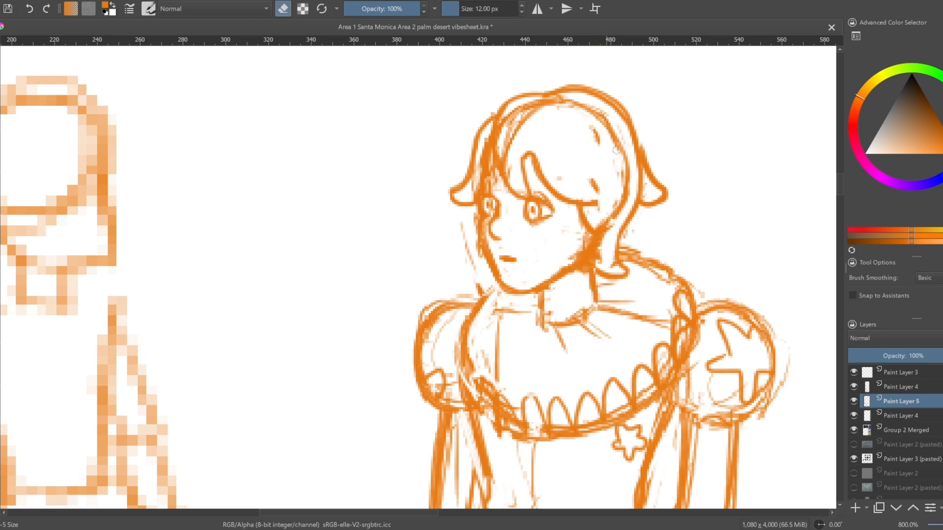
Erase the head construction lines inside the hair at the back of the head and beside the parting
{"action": "left_click_drag", "start_coordinate": [616, 140], "coordinate": [622, 163]}
{"action": "left_click_drag", "start_coordinate": [498, 126], "coordinate": [493, 134]}
{"action": "left_click_drag", "start_coordinate": [519, 120], "coordinate": [512, 151]}
{"action": "key", "text": "e"}
Touch up the face between the eyes and around the near eye beneath the fringe
{"action": "key", "text": "e"}
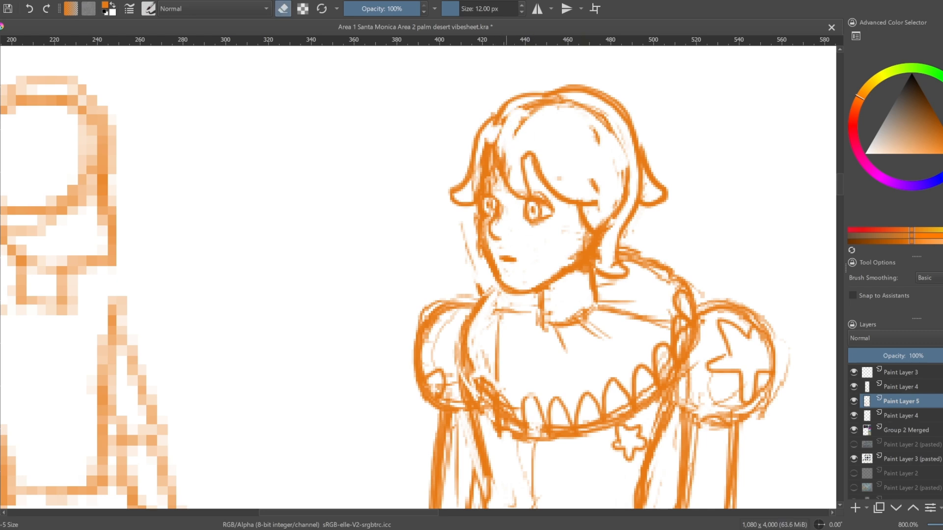
{"action": "key", "text": "e"}
{"action": "left_click_drag", "start_coordinate": [506, 217], "coordinate": [497, 219]}
{"action": "key", "text": "e"}
{"action": "key", "text": "e"}
{"action": "left_click_drag", "start_coordinate": [529, 191], "coordinate": [573, 215]}
{"action": "key", "text": "e"}
Examine the full figure beside the Alice tracing and the surrounding references at different scales
{"action": "scroll", "coordinate": [594, 290], "scroll_direction": "down", "scroll_amount": 3}
{"action": "scroll", "coordinate": [612, 260], "scroll_direction": "down", "scroll_amount": 1}
{"action": "left_click_drag", "start_coordinate": [648, 359], "coordinate": [593, 288]}
{"action": "scroll", "coordinate": [581, 290], "scroll_direction": "up", "scroll_amount": 1}
{"action": "scroll", "coordinate": [581, 290], "scroll_direction": "down", "scroll_amount": 1}
{"action": "scroll", "coordinate": [545, 293], "scroll_direction": "up", "scroll_amount": 1}
{"action": "scroll", "coordinate": [546, 293], "scroll_direction": "up", "scroll_amount": 1}
{"action": "scroll", "coordinate": [639, 282], "scroll_direction": "down", "scroll_amount": 1}
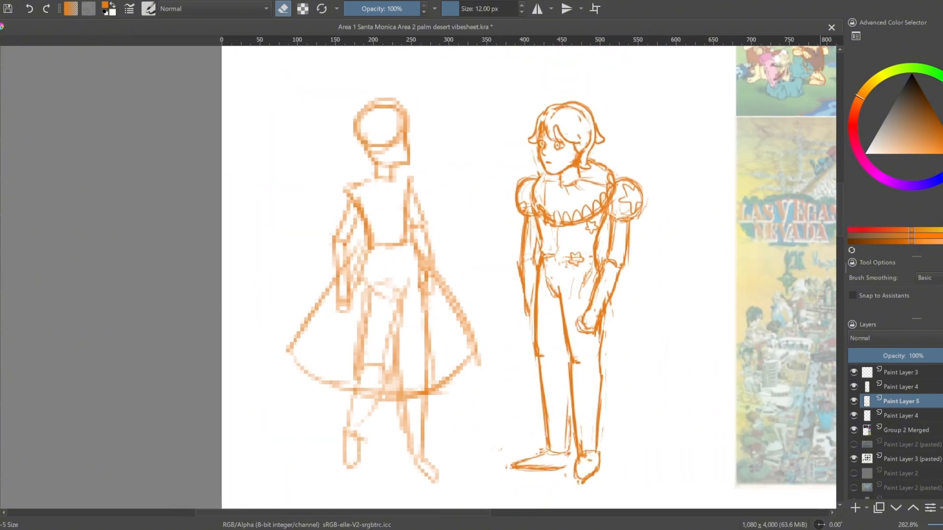
{"action": "scroll", "coordinate": [619, 311], "scroll_direction": "down", "scroll_amount": 1}
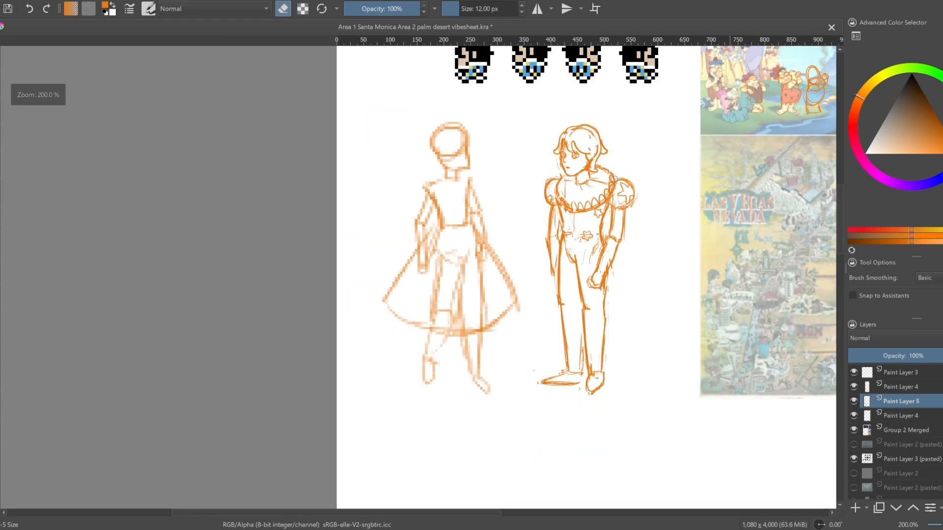